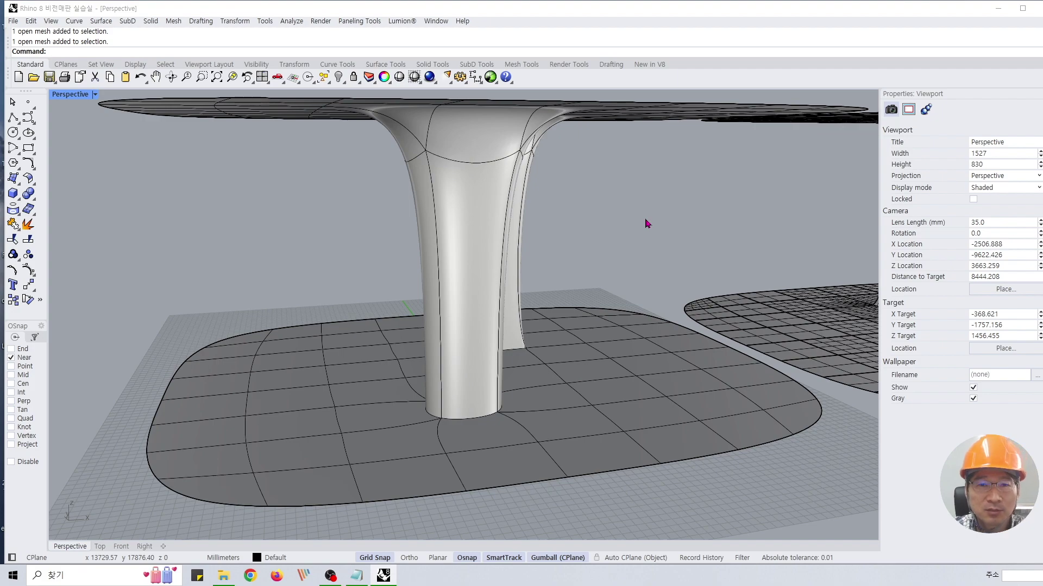
# - Examine the existing SubD and mesh column structures from several angles, inspecting the columns, curved junctions and slabs
pyautogui.moveTo(647, 224); pyautogui.dragTo(648, 224, button='right')
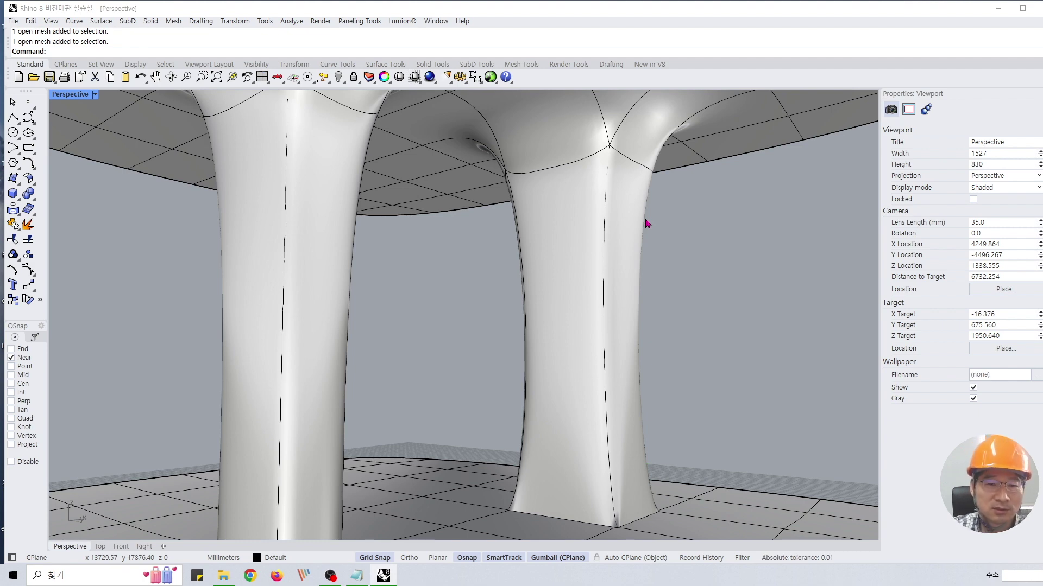
pyautogui.moveTo(660, 315); pyautogui.dragTo(760, 321, button='right')
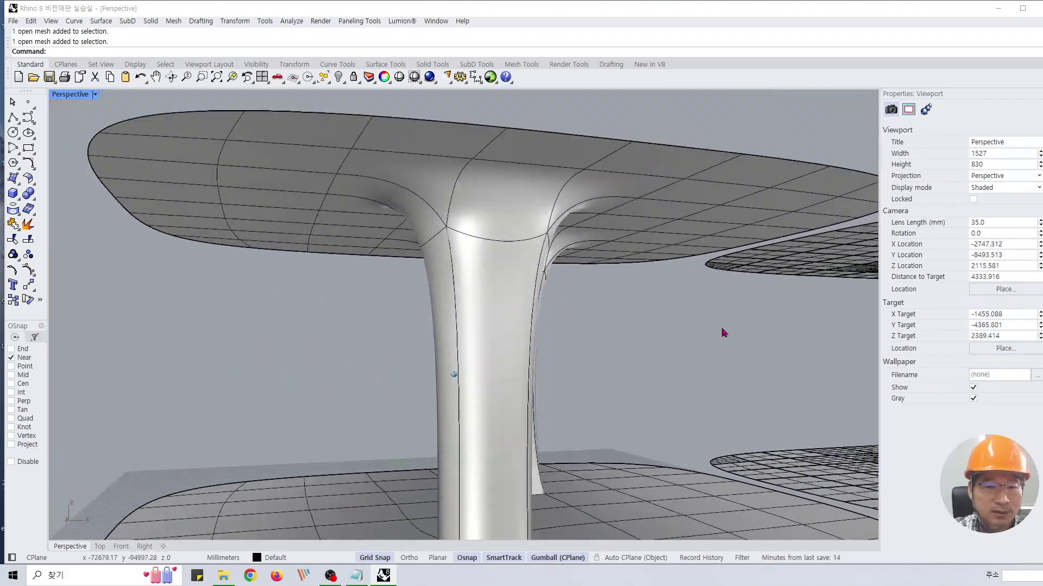
pyautogui.scroll(-6, 625, 325)
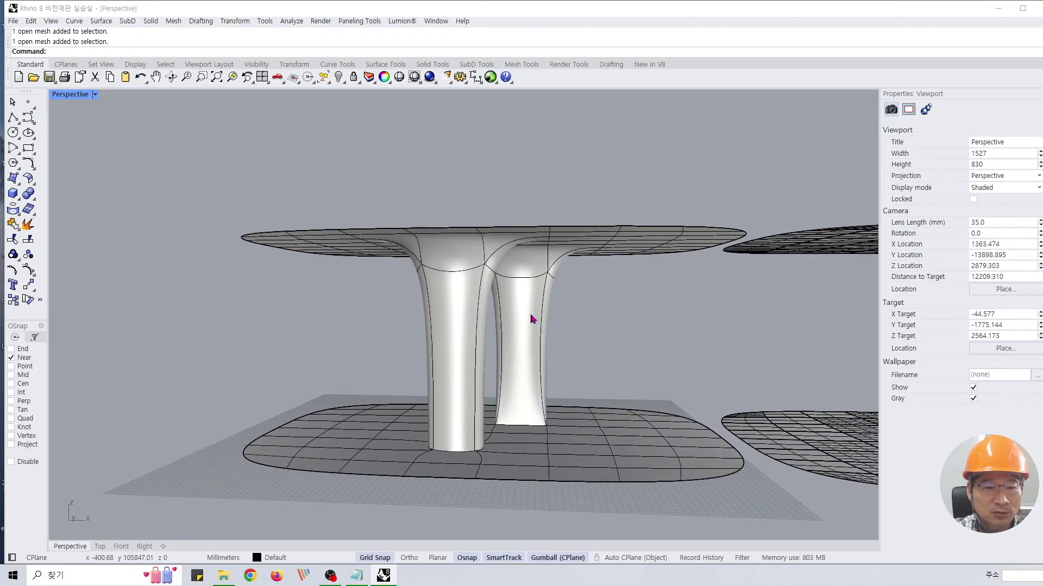
pyautogui.click(531, 319)
pyautogui.click(532, 169)
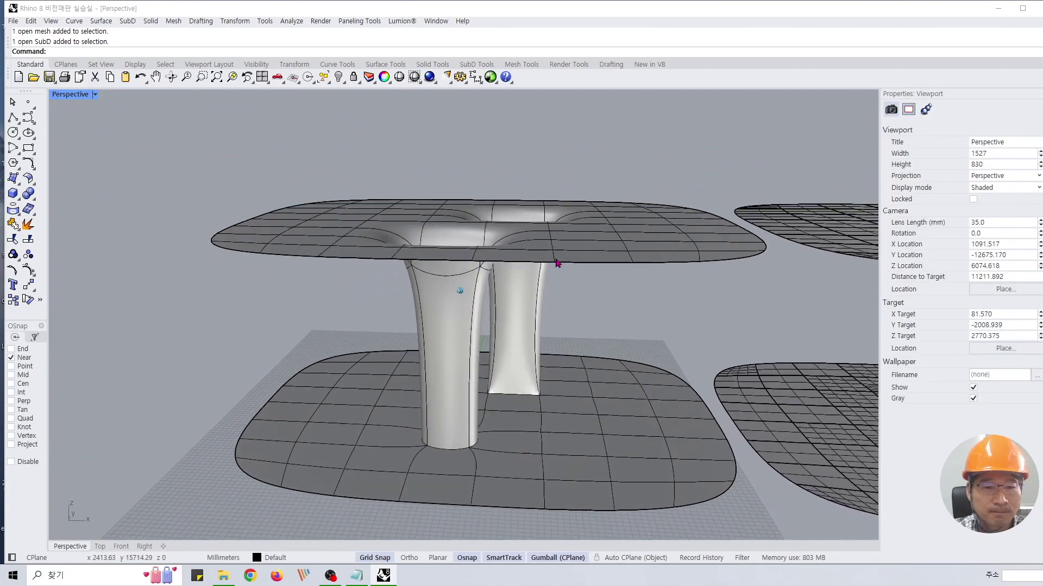
pyautogui.moveTo(557, 264); pyautogui.dragTo(525, 413, button='right')
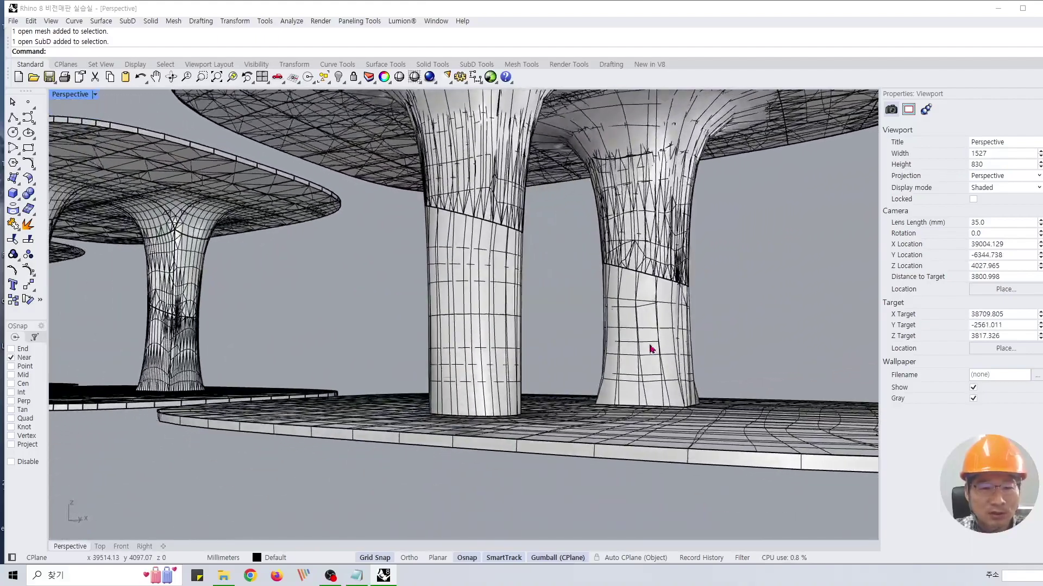
pyautogui.click(652, 349)
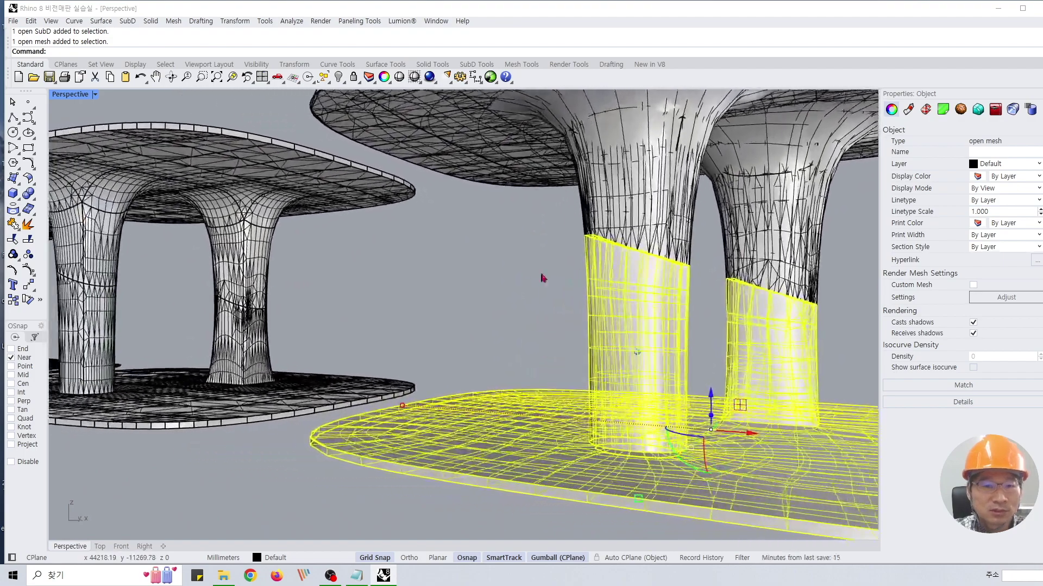
pyautogui.click(520, 268)
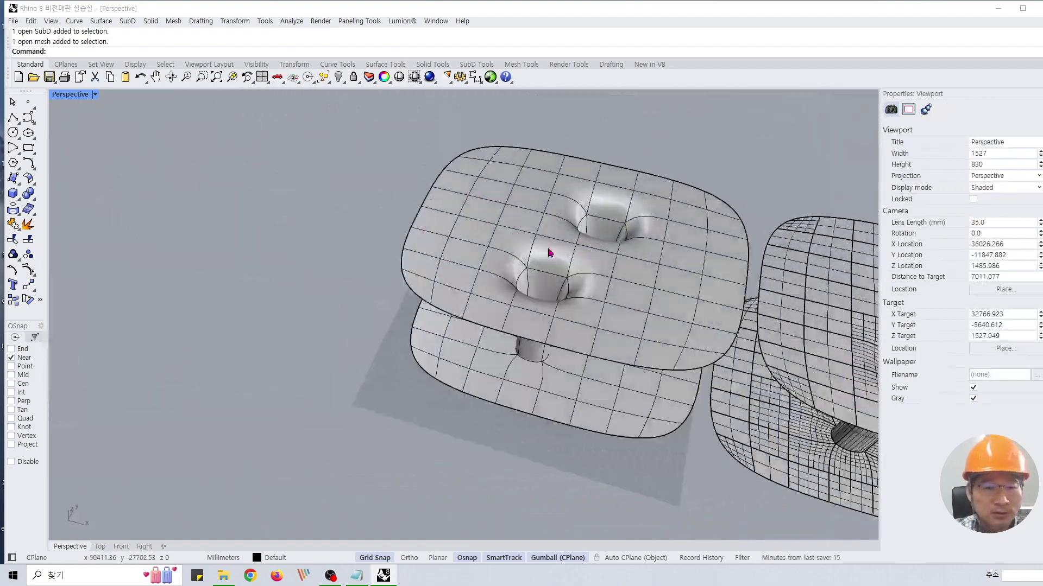
pyautogui.click(468, 246)
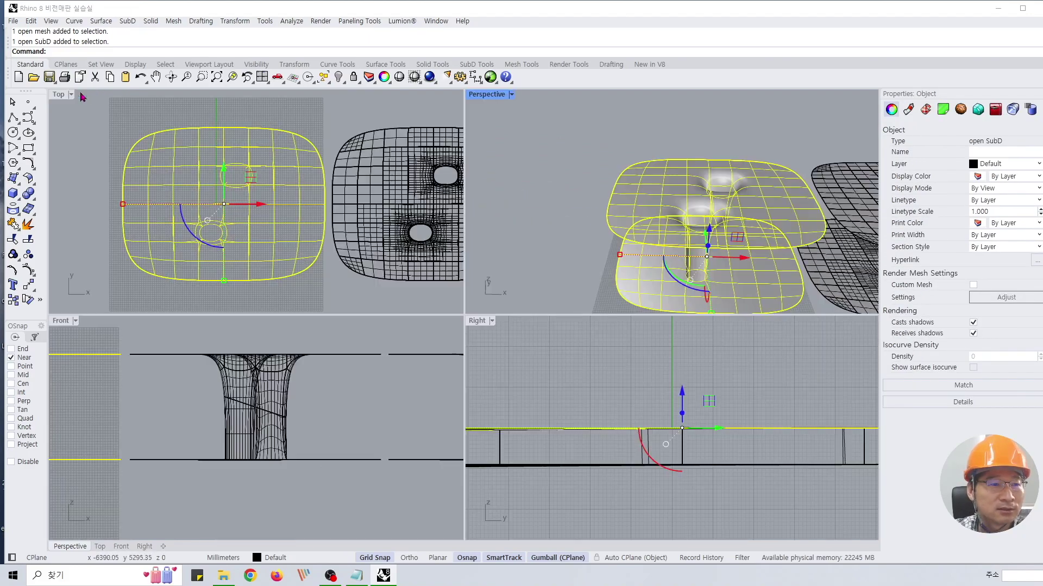
# - Create a SubD plane with 2 by 2 faces in the Top view, below the existing slab and about the same size
pyautogui.doubleClick(82, 94)
pyautogui.click(299, 116)
pyautogui.scroll(-2, 300, 116)
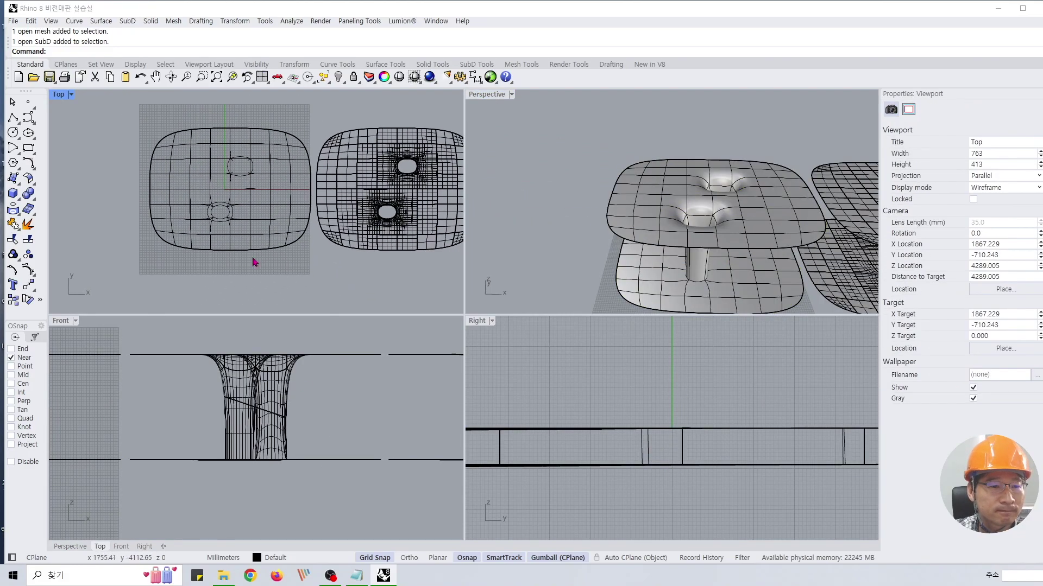
pyautogui.moveTo(251, 254); pyautogui.dragTo(230, 186, button='right')
pyautogui.moveTo(247, 243); pyautogui.dragTo(244, 210, button='right')
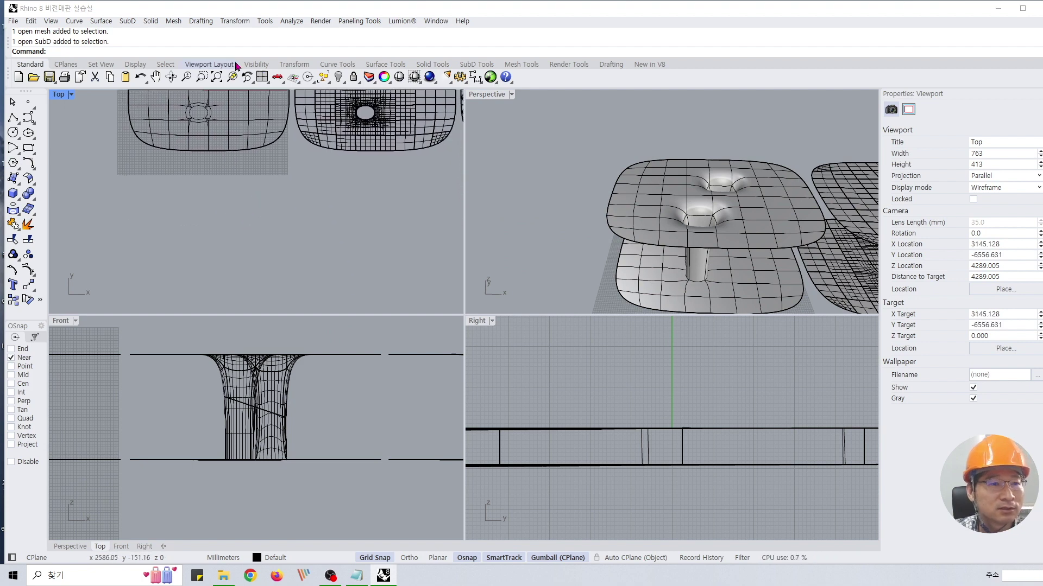
pyautogui.click(128, 21)
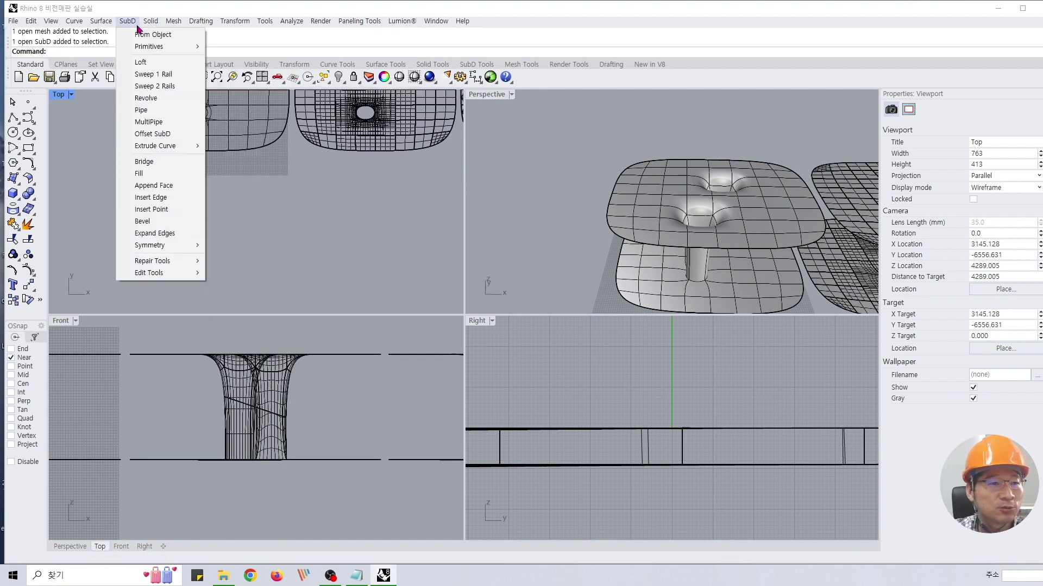
pyautogui.moveTo(152, 47)
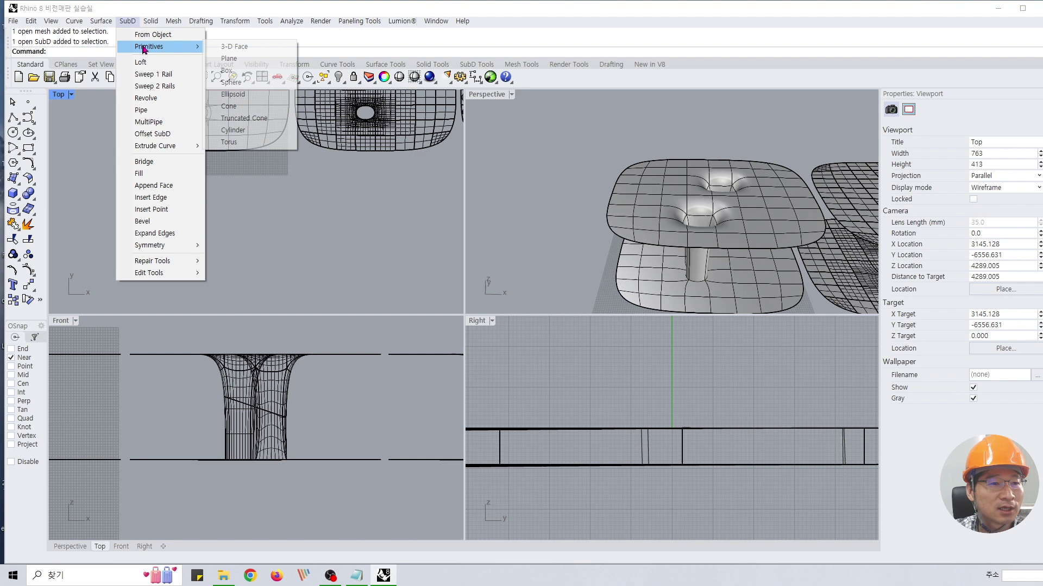
pyautogui.click(251, 61)
pyautogui.scroll(-2, 219, 233)
pyautogui.moveTo(183, 234); pyautogui.dragTo(215, 234, button='right')
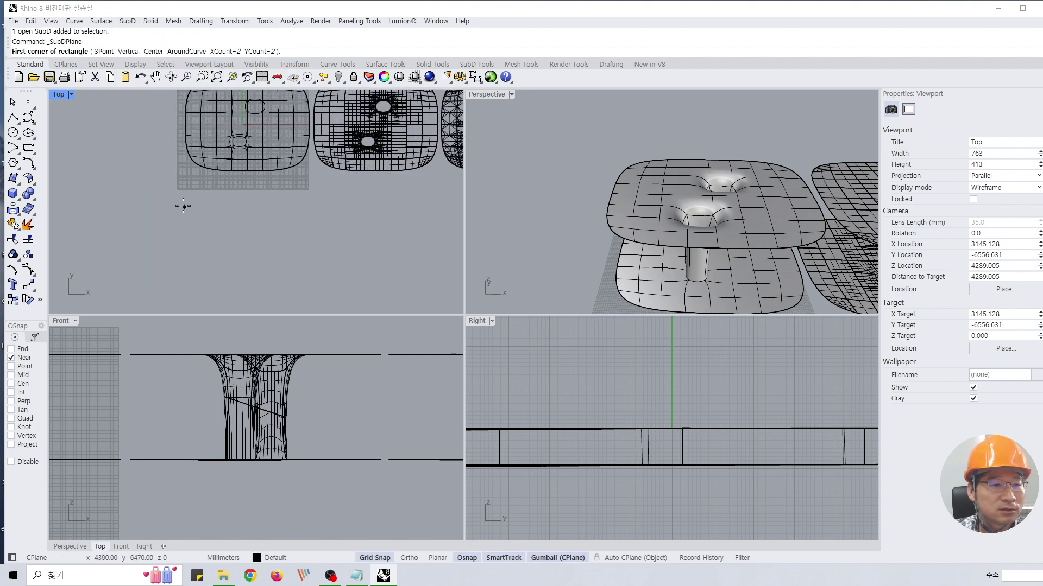
pyautogui.click(183, 202)
pyautogui.click(313, 299)
pyautogui.click(314, 251)
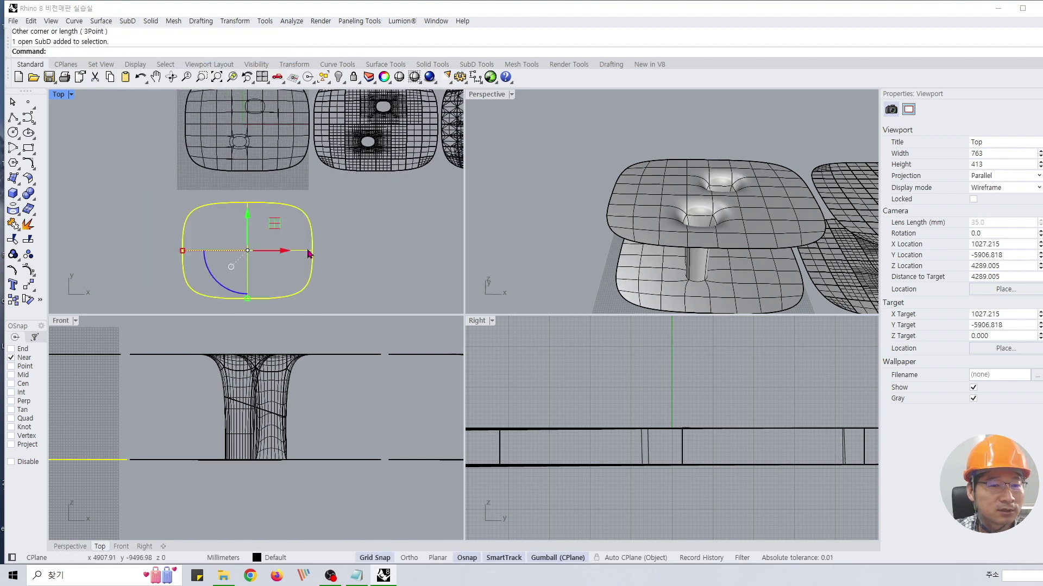
pyautogui.scroll(1, 272, 203)
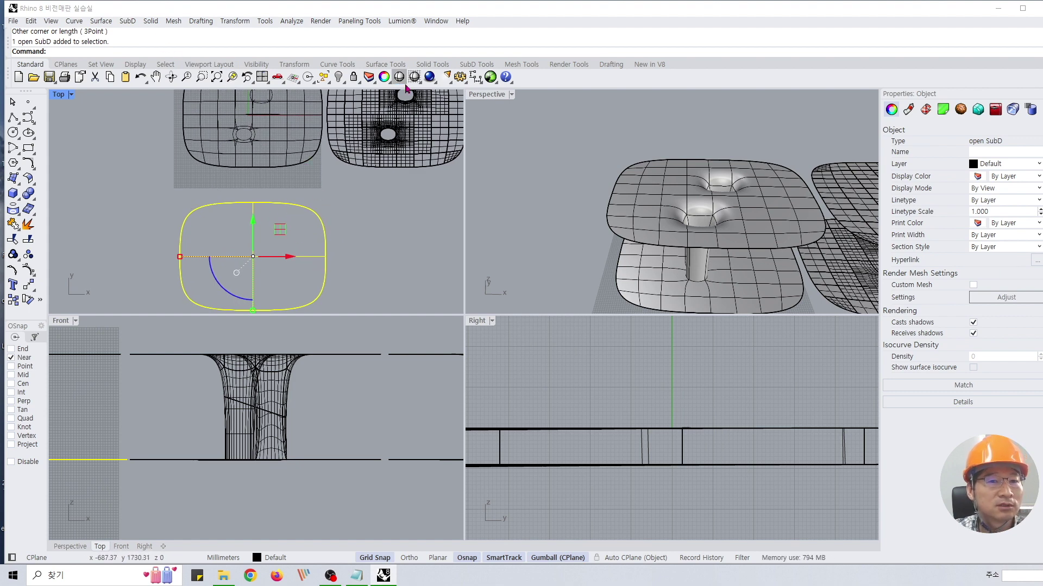
# - Toggle the SubD display to flat and back to smooth to compare the new plane's two forms
pyautogui.click(476, 64)
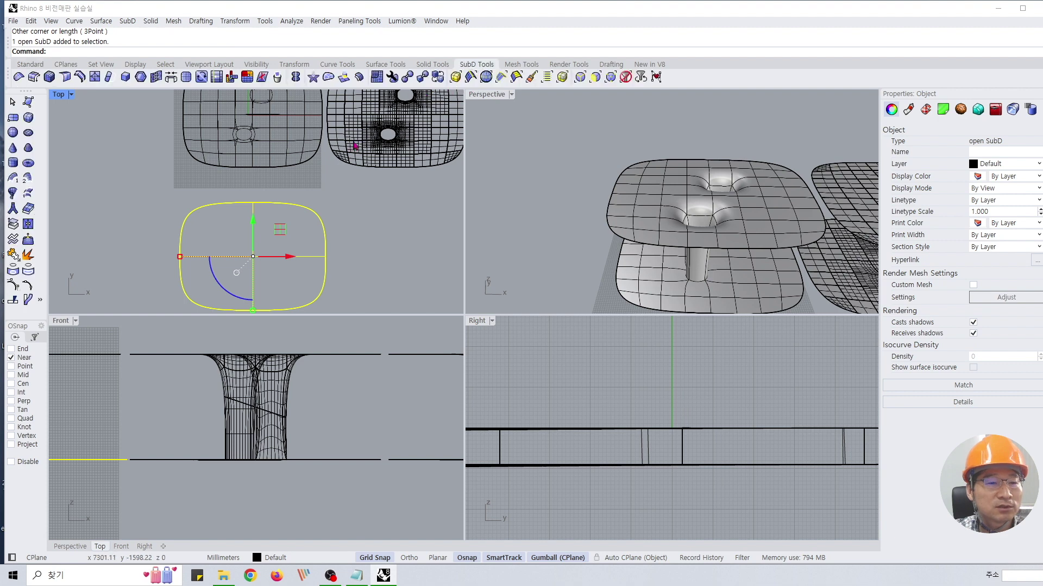
pyautogui.scroll(2, 303, 201)
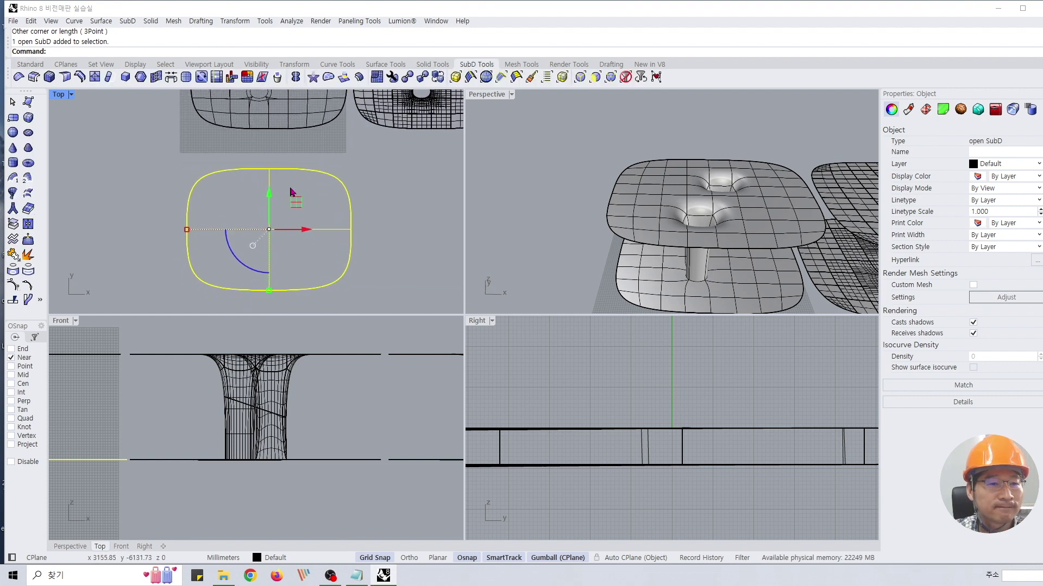
pyautogui.click(438, 77)
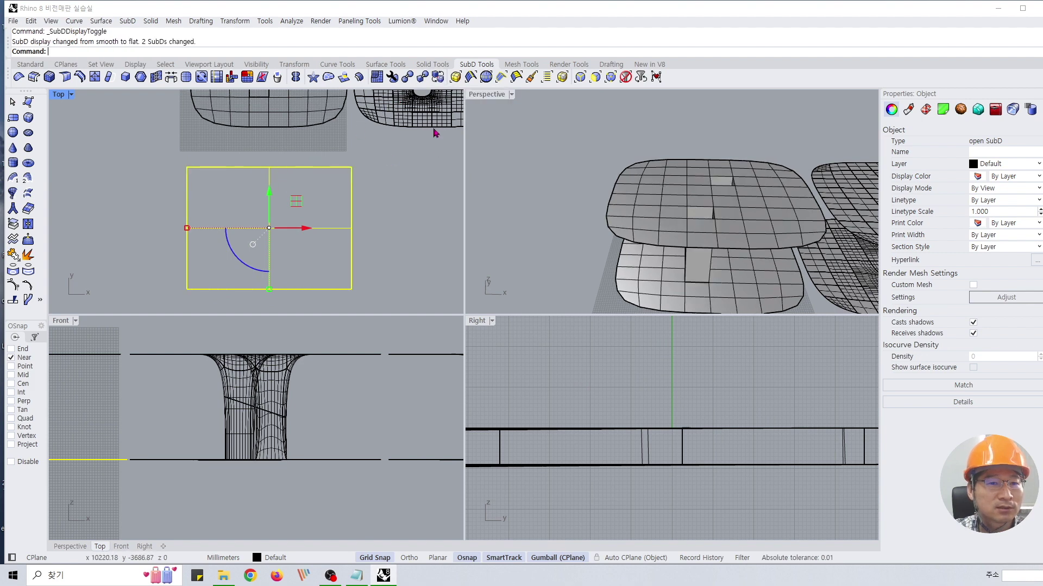
pyautogui.click(437, 78)
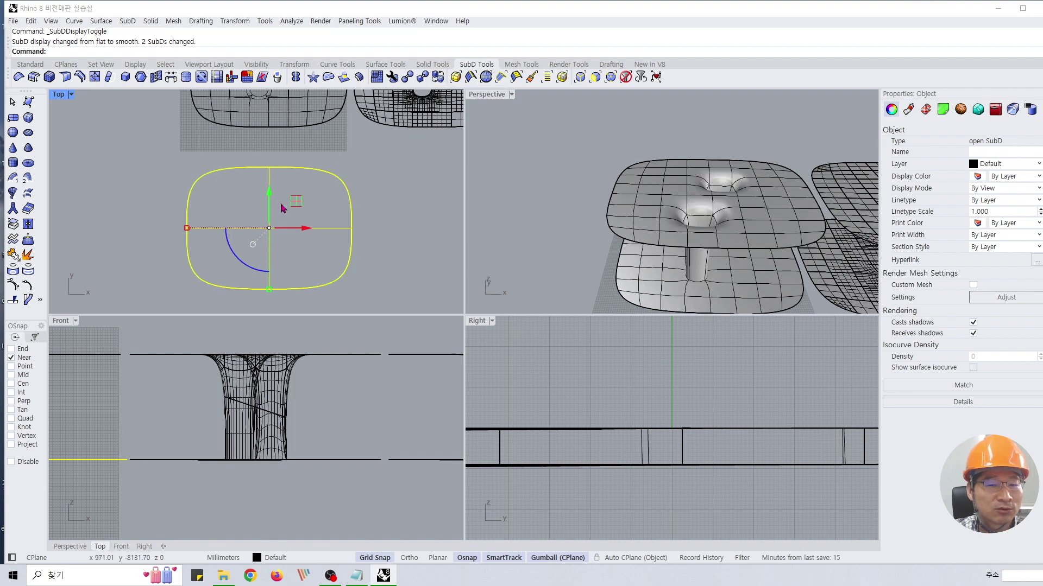
# - Switch the SubD display from smooth to flat and bring the new plane into full view in Perspective
pyautogui.scroll(-4, 675, 186)
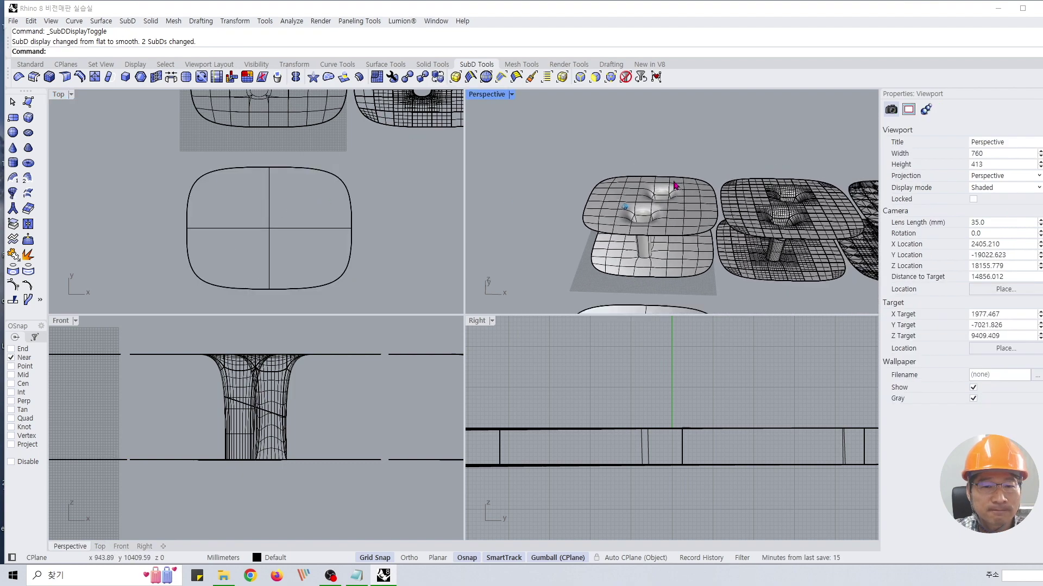
pyautogui.keyDown('shift'); pyautogui.moveTo(675, 187); pyautogui.dragTo(669, 97, button='right'); pyautogui.keyUp('shift')
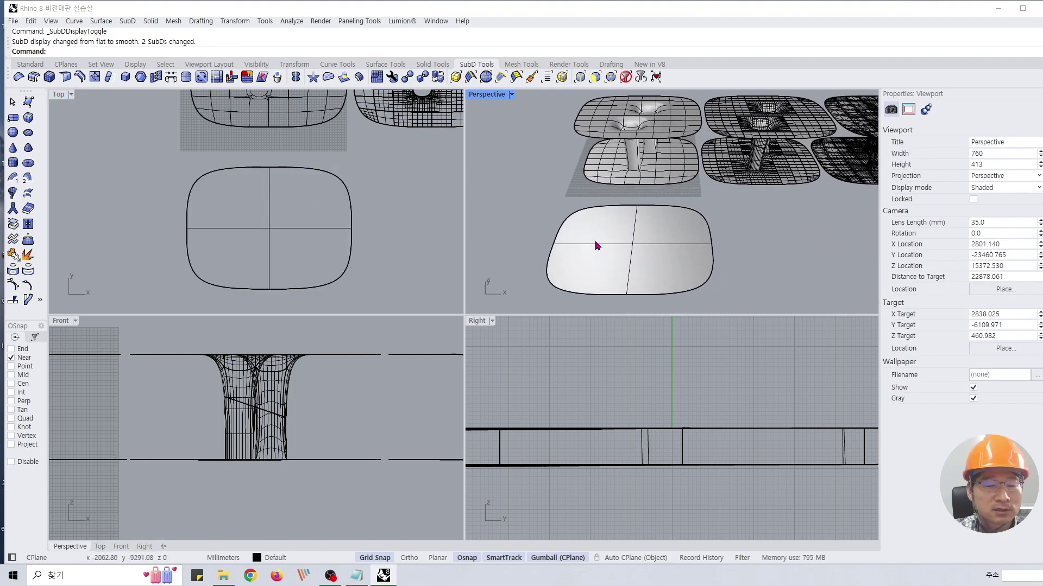
pyautogui.moveTo(597, 246); pyautogui.dragTo(635, 260, button='right')
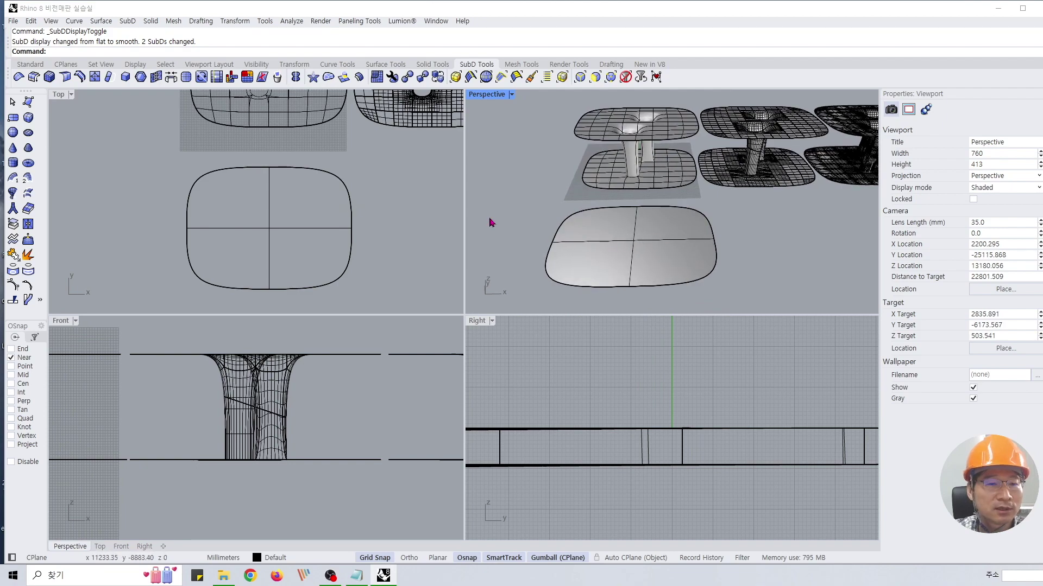
pyautogui.moveTo(491, 223)
pyautogui.mouseDown(button='right')
pyautogui.moveTo(554, 201)
pyautogui.moveTo(624, 209)
pyautogui.moveTo(627, 201)
pyautogui.moveTo(640, 210)
pyautogui.mouseUp(button='right')
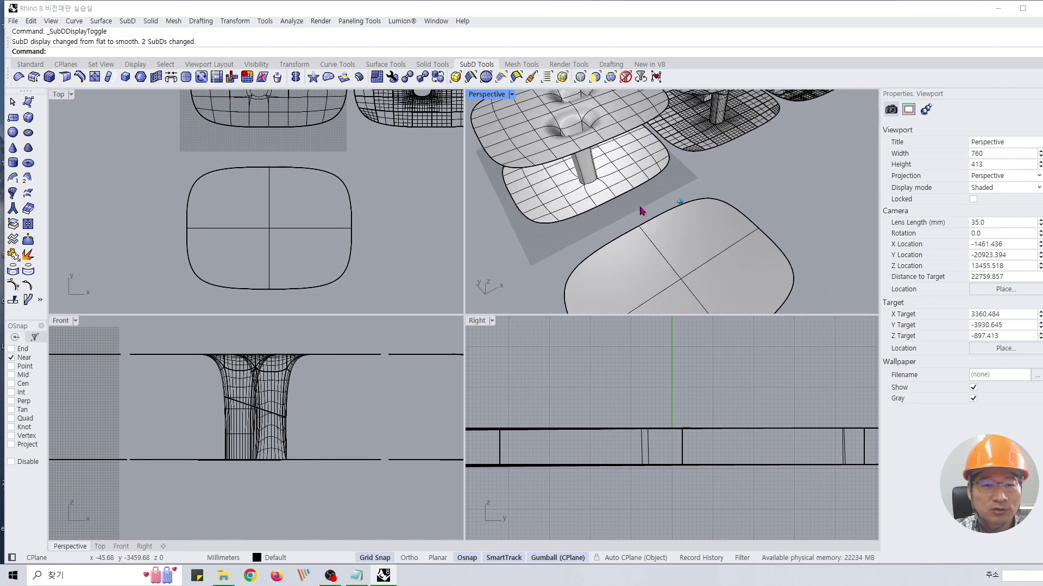
pyautogui.scroll(3, 641, 211)
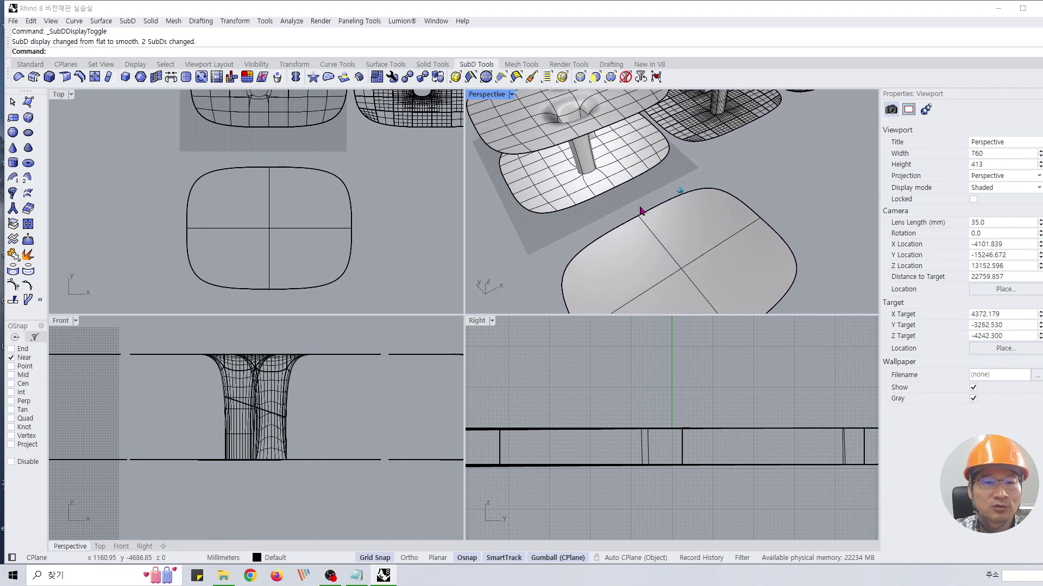
pyautogui.click(437, 78)
pyautogui.moveTo(652, 209); pyautogui.dragTo(705, 212, button='right')
pyautogui.moveTo(597, 271); pyautogui.dragTo(638, 235, button='right')
pyautogui.scroll(-3, 624, 266)
# - Copy the flat SubD plane vertically upward to make a second slab directly above the original
pyautogui.click(604, 239)
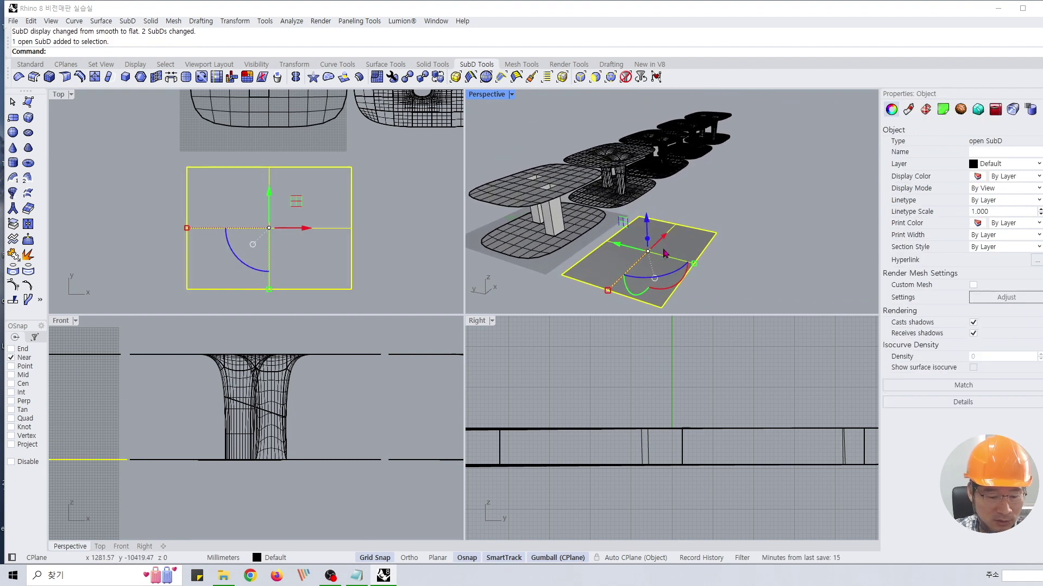
pyautogui.moveTo(647, 220); pyautogui.dragTo(649, 161)
pyautogui.click(744, 193)
# - Select both the lower and upper SubD planes and subdivide them twice
pyautogui.moveTo(745, 194); pyautogui.dragTo(775, 276, button='right')
pyautogui.moveTo(777, 277); pyautogui.dragTo(733, 221)
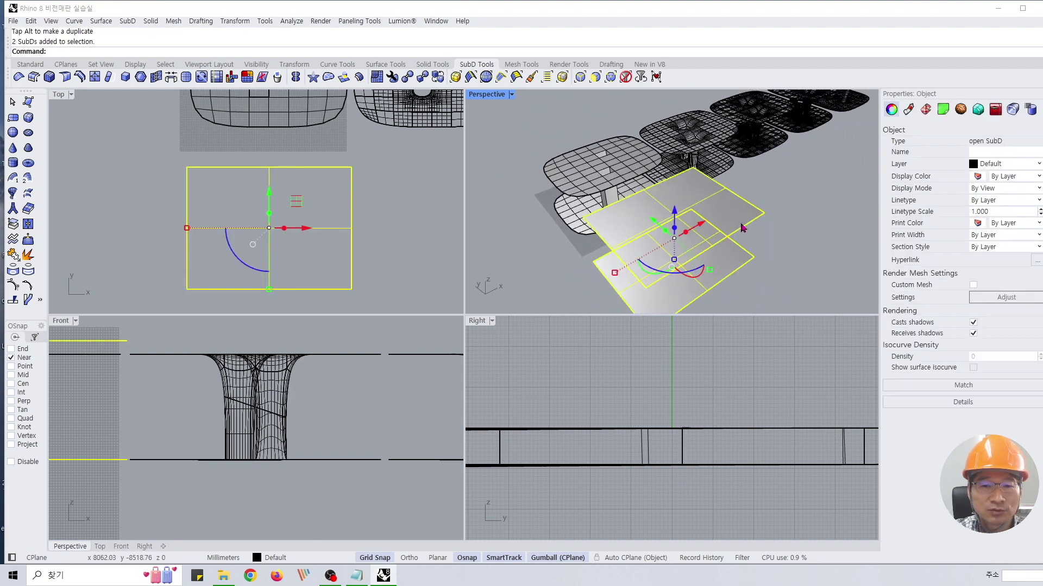
pyautogui.moveTo(752, 233); pyautogui.dragTo(678, 217, button='right')
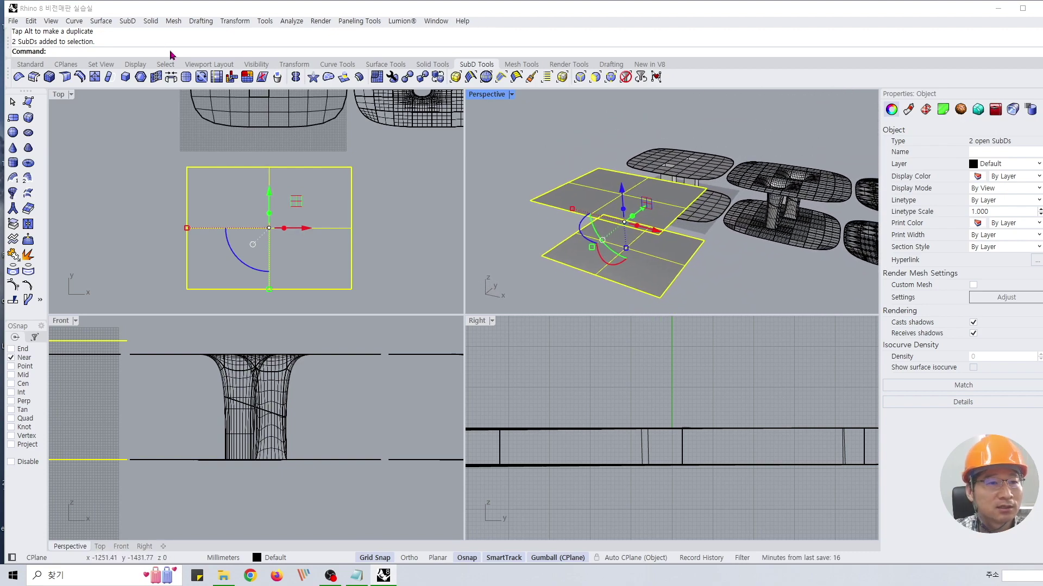
pyautogui.click(130, 23)
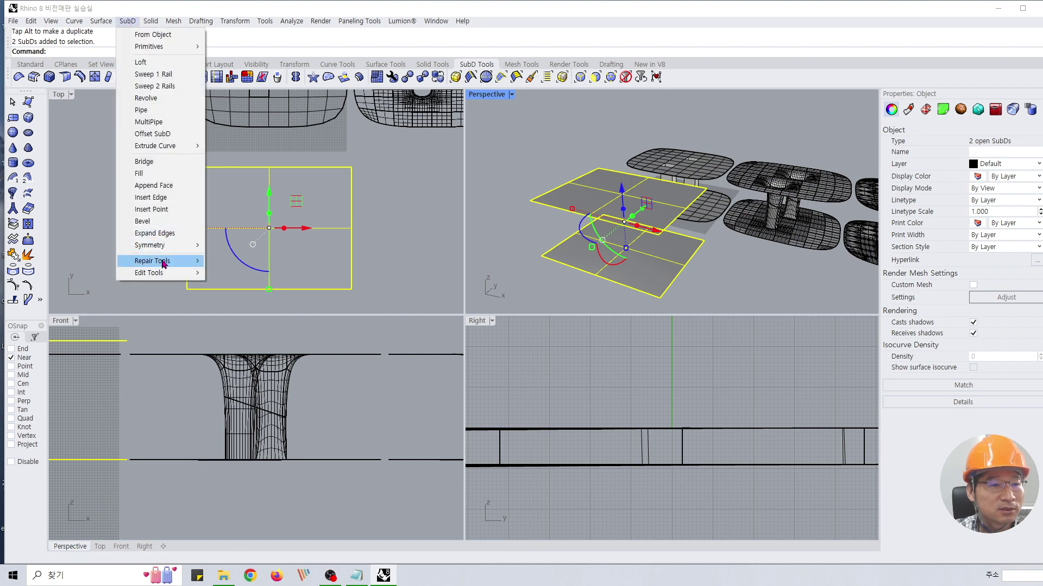
pyautogui.moveTo(162, 272)
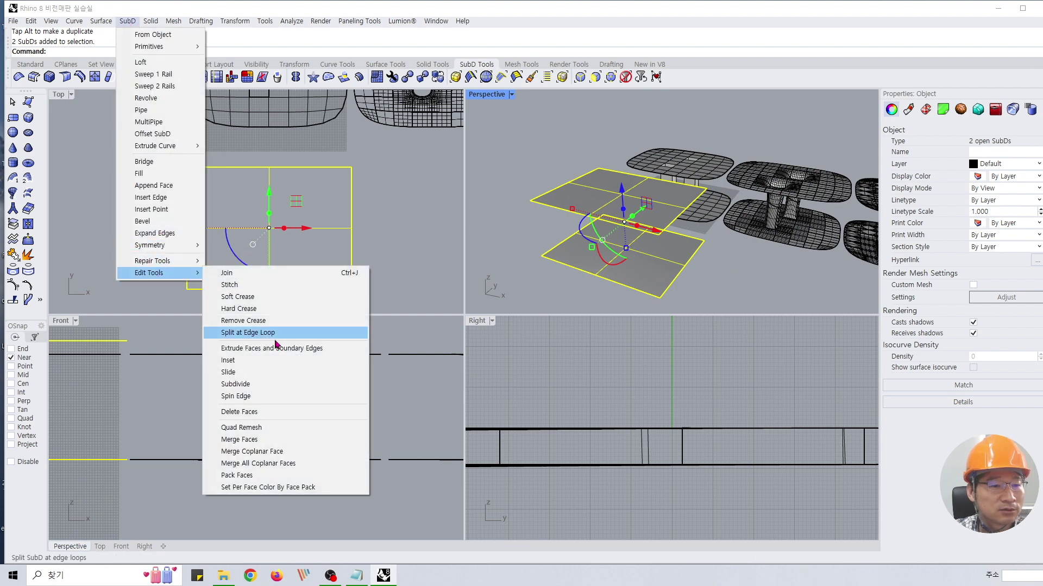
pyautogui.click(277, 391)
pyautogui.moveTo(605, 220); pyautogui.dragTo(605, 186, button='right')
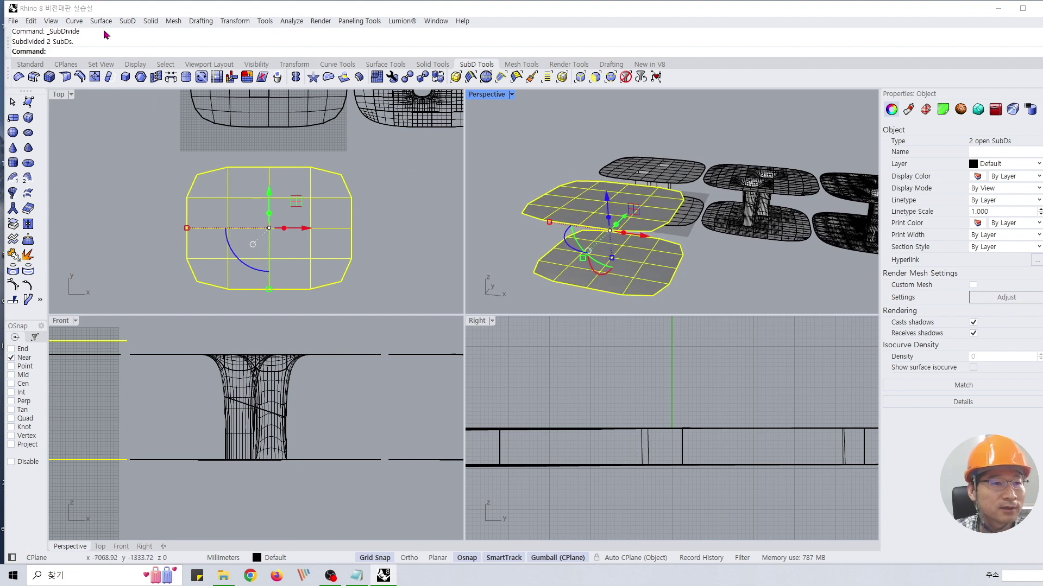
pyautogui.click(127, 20)
pyautogui.moveTo(160, 274)
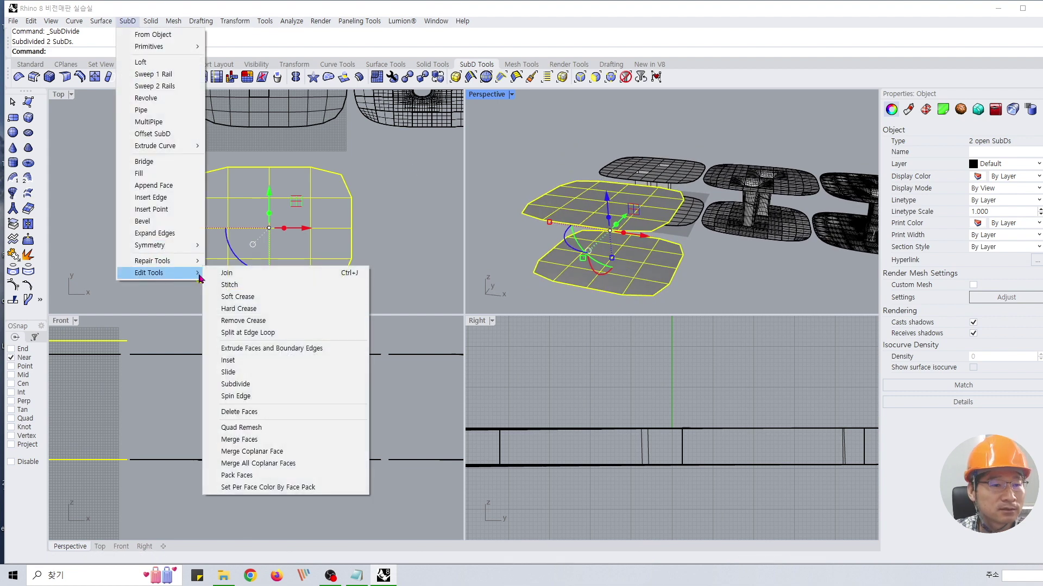
pyautogui.click(263, 384)
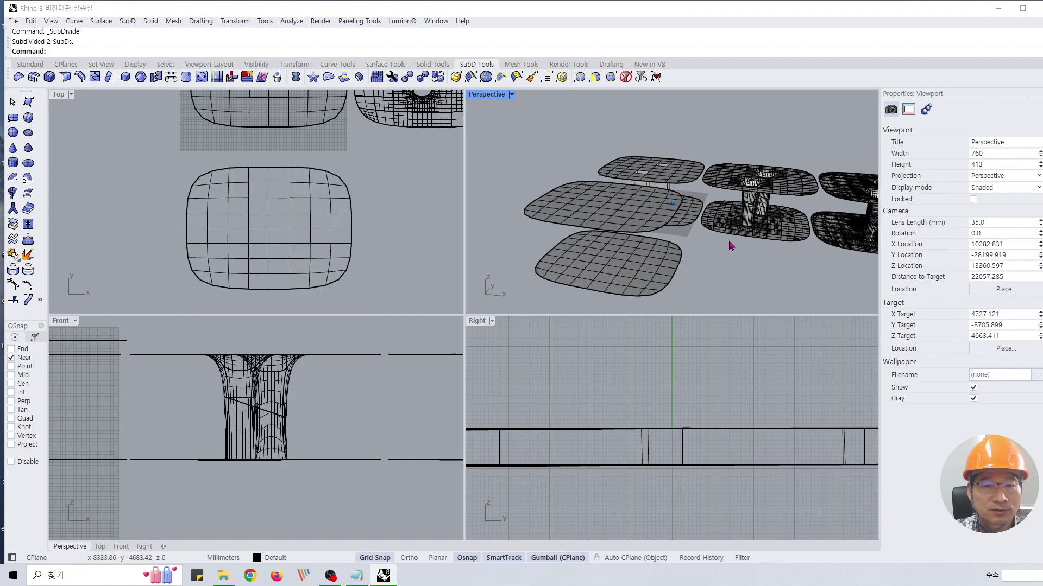
# - Select the existing SubD column structure and switch the SubD display from flat back to smooth
pyautogui.moveTo(731, 246); pyautogui.dragTo(584, 179, button='right')
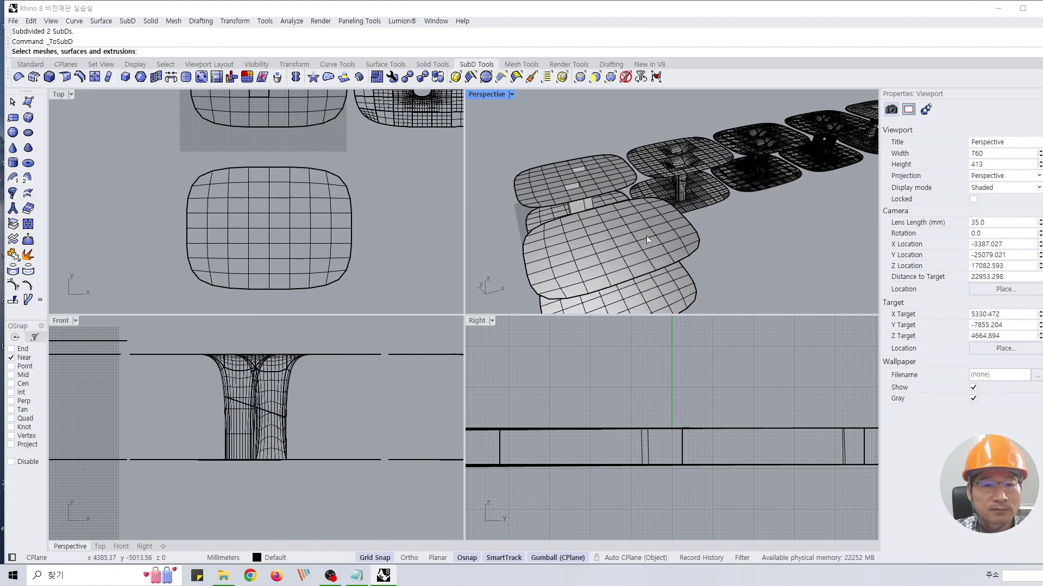
pyautogui.moveTo(646, 236); pyautogui.dragTo(758, 234, button='right')
pyautogui.press('Escape')
pyautogui.click(583, 232)
pyautogui.moveTo(582, 232); pyautogui.dragTo(578, 264, button='right')
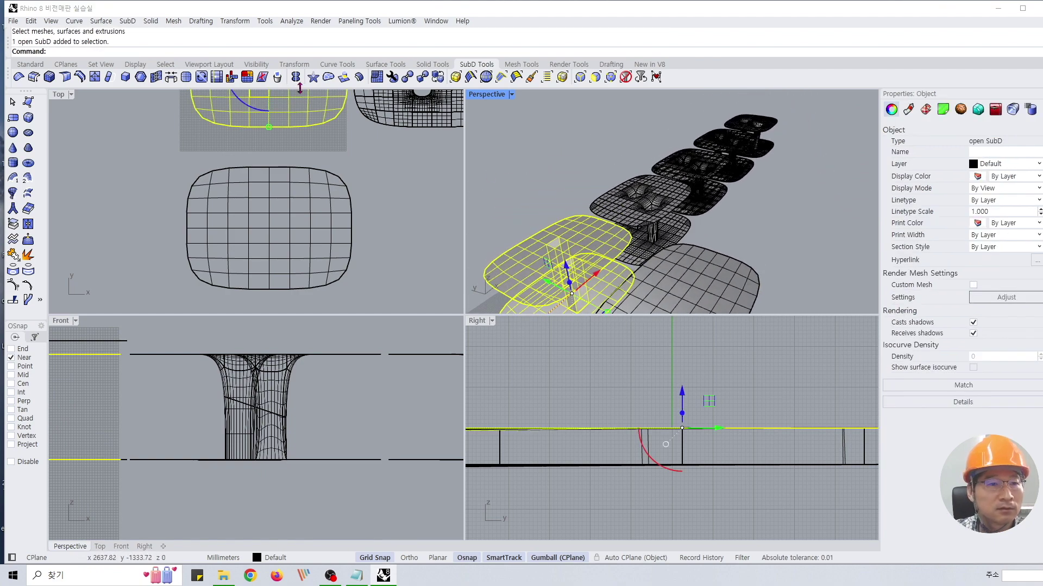
pyautogui.click(438, 78)
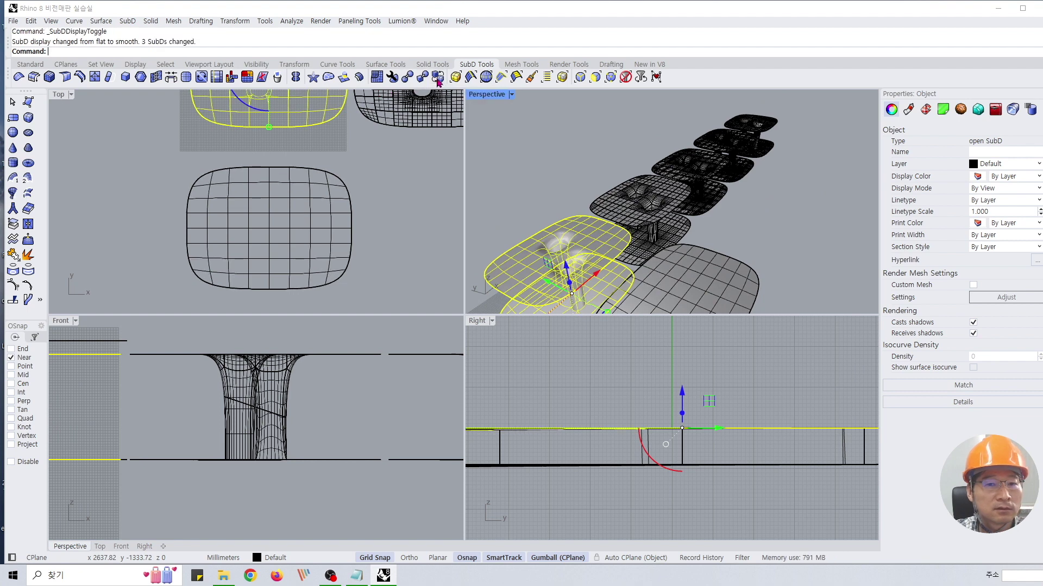
# - Clear the selection and maximize the Perspective viewport on the two newly subdivided slabs
pyautogui.click(541, 185)
pyautogui.moveTo(542, 181); pyautogui.dragTo(692, 206, button='right')
pyautogui.doubleClick(481, 96)
pyautogui.moveTo(481, 107); pyautogui.dragTo(500, 366, button='right')
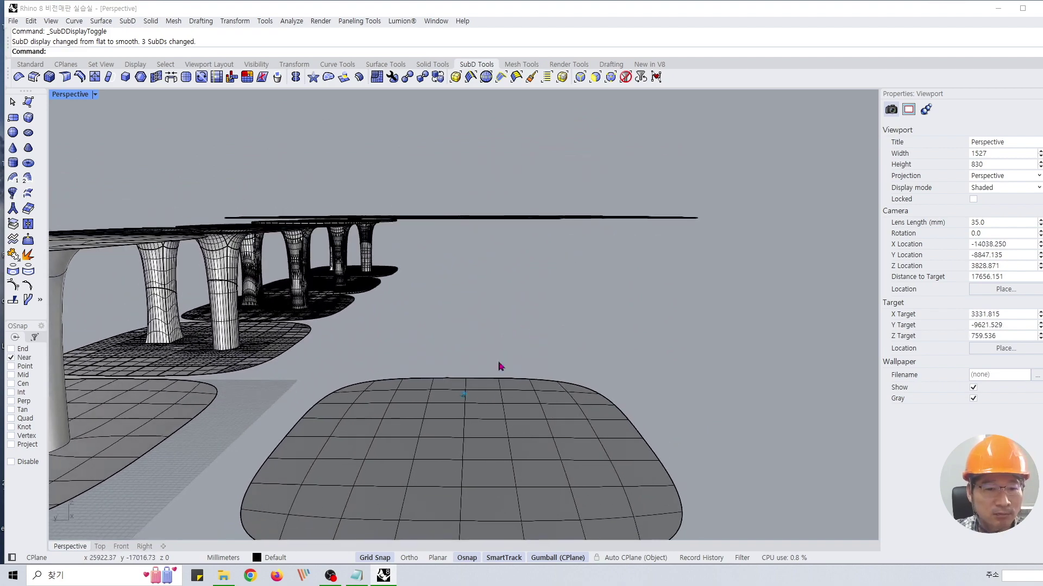
pyautogui.moveTo(681, 351); pyautogui.dragTo(523, 505, button='right')
pyautogui.click(477, 427)
pyautogui.click(607, 339)
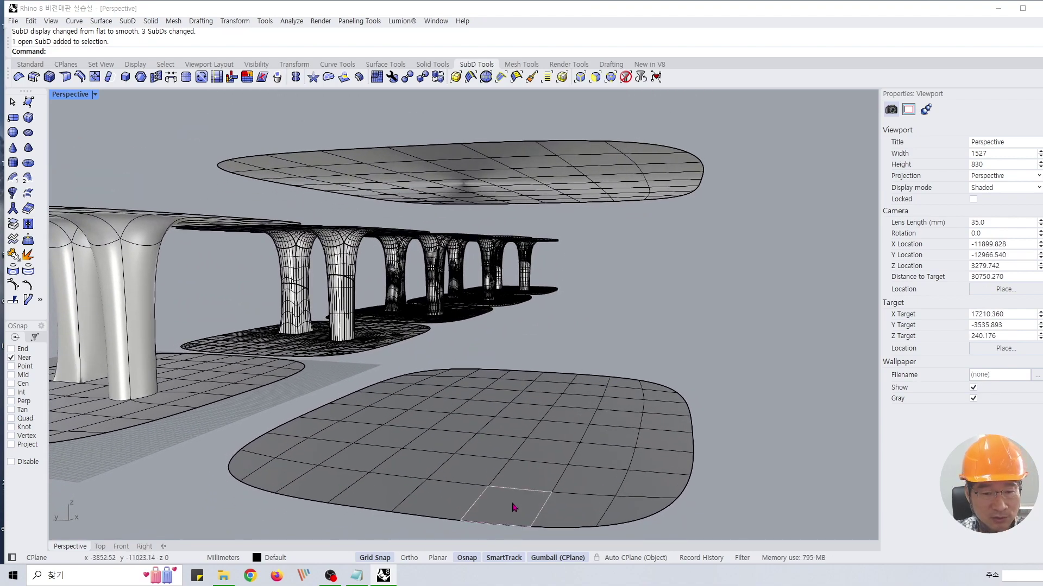
pyautogui.keyDown('ctrl'); pyautogui.keyDown('shift'); pyautogui.click(526, 482); pyautogui.keyUp('shift'); pyautogui.keyUp('ctrl')
pyautogui.moveTo(534, 432); pyautogui.dragTo(536, 403, button='right')
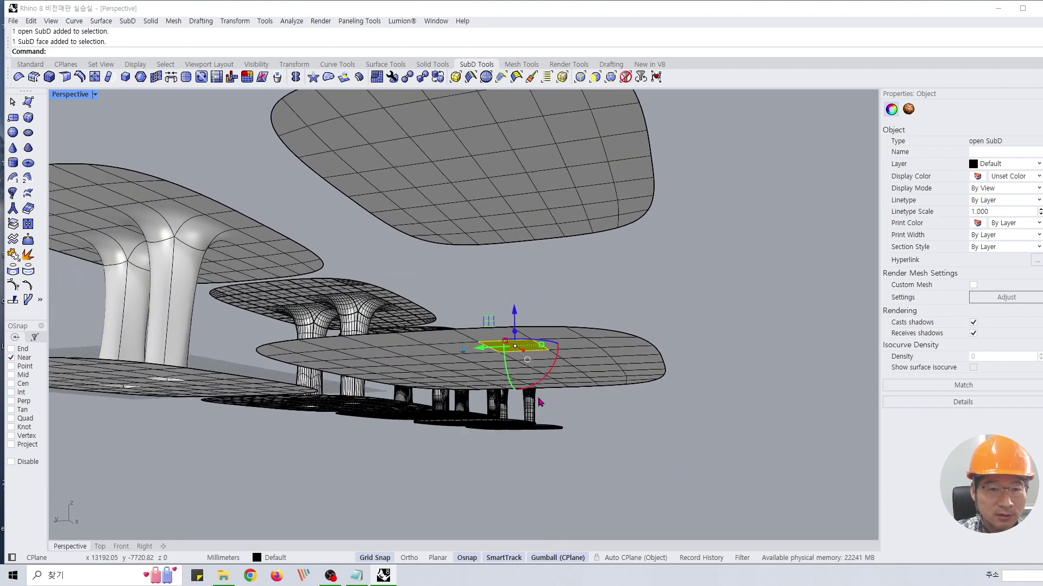
pyautogui.moveTo(540, 401); pyautogui.dragTo(568, 197, button='right')
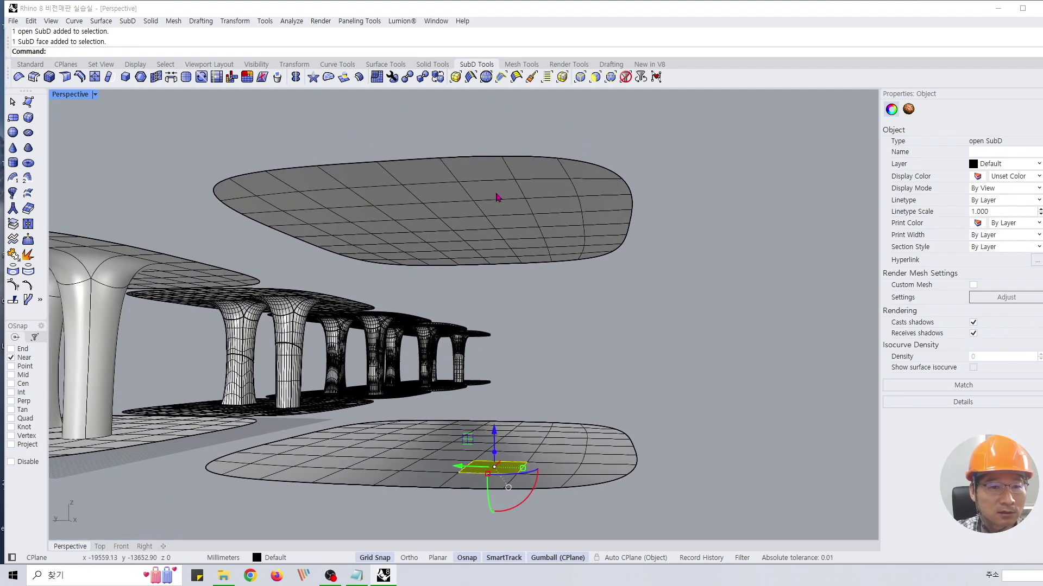
pyautogui.keyDown('ctrl'); pyautogui.keyDown('shift'); pyautogui.click(496, 213); pyautogui.keyUp('shift'); pyautogui.keyUp('ctrl')
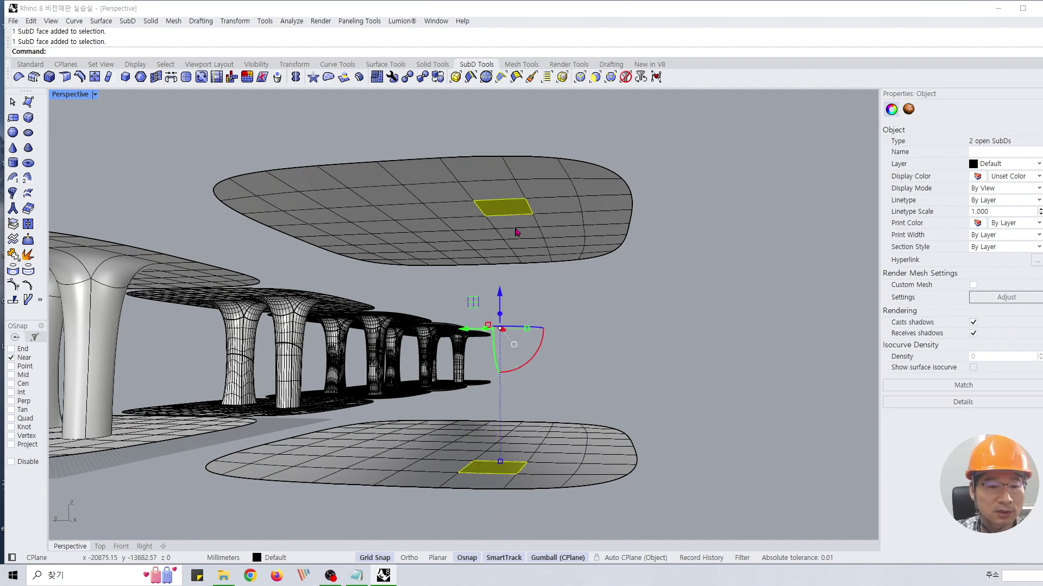
pyautogui.moveTo(517, 232); pyautogui.dragTo(513, 308, button='right')
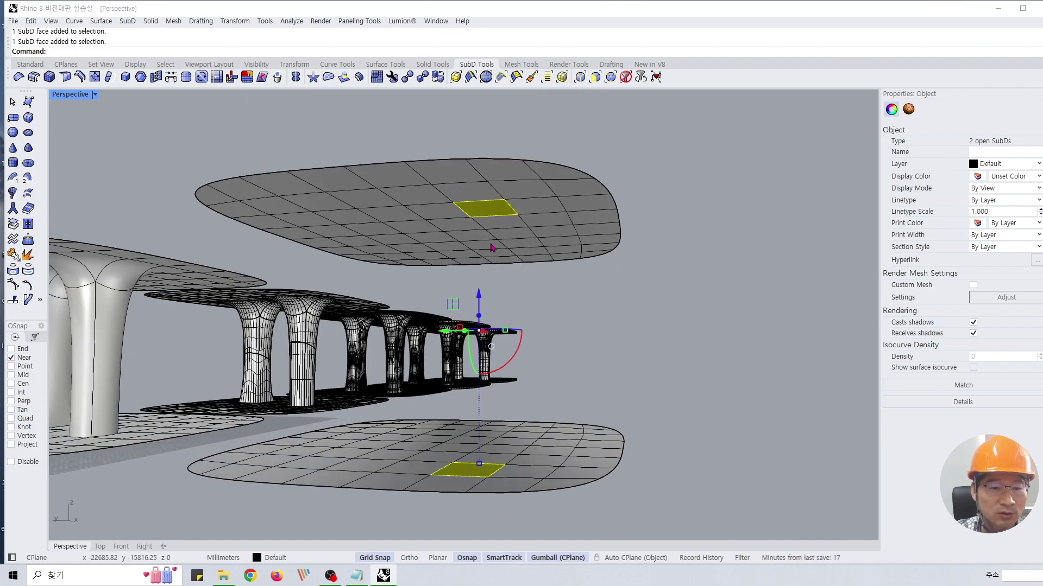
pyautogui.moveTo(493, 273); pyautogui.dragTo(308, 128, button='right')
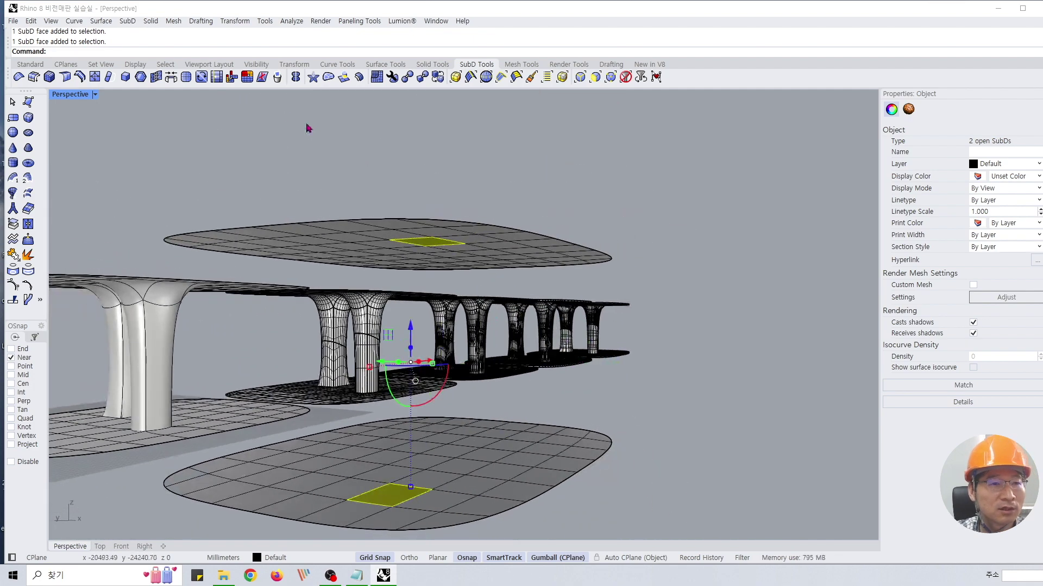
pyautogui.click(127, 21)
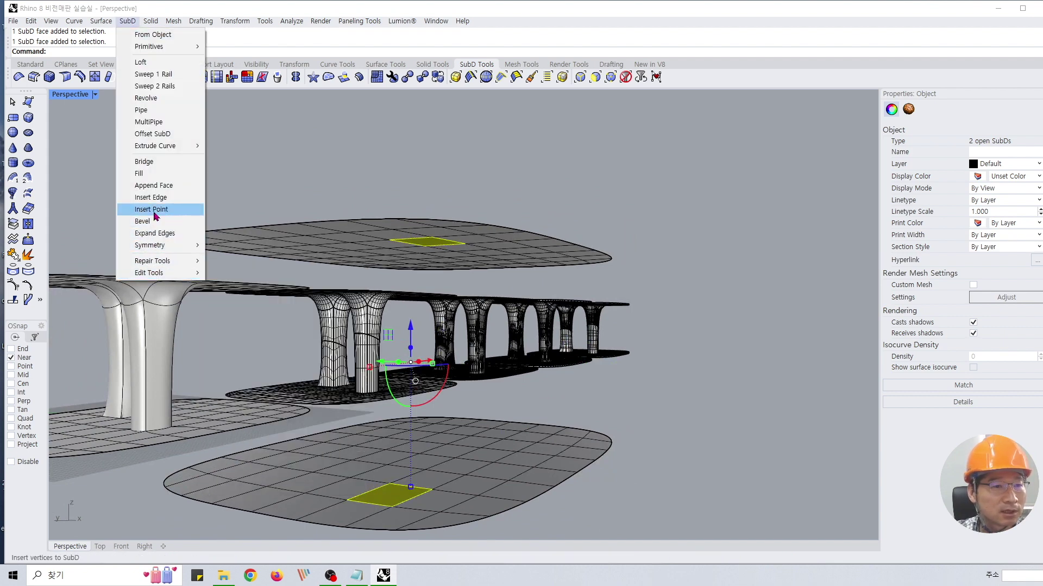
pyautogui.click(154, 163)
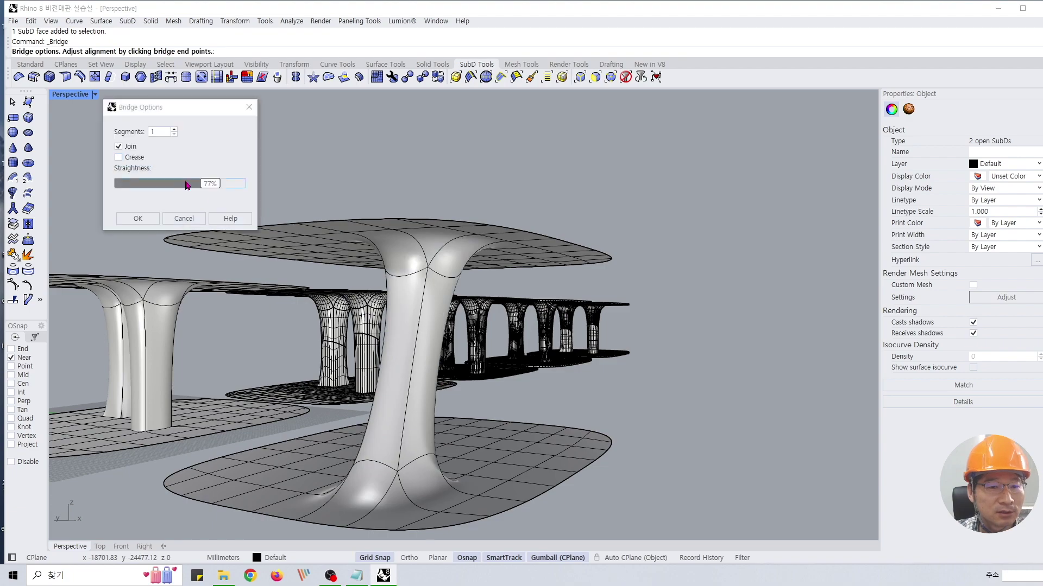
pyautogui.moveTo(413, 380); pyautogui.dragTo(440, 349, button='right')
pyautogui.click(183, 218)
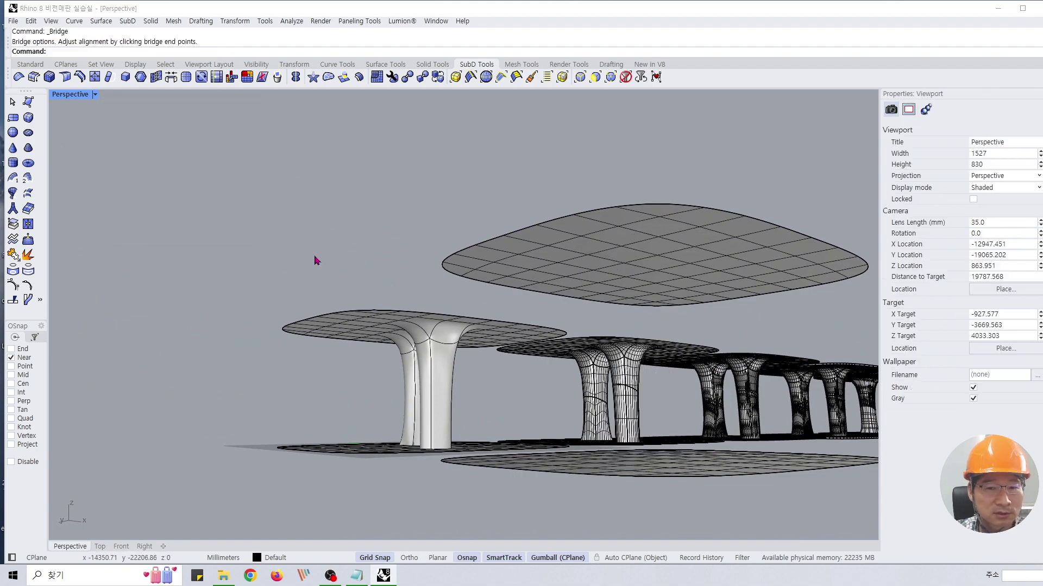
# - Select a face near one end of the lower slab and the face directly above it on the upper slab, checking their alignment in Top
pyautogui.moveTo(492, 173); pyautogui.dragTo(562, 444, button='right')
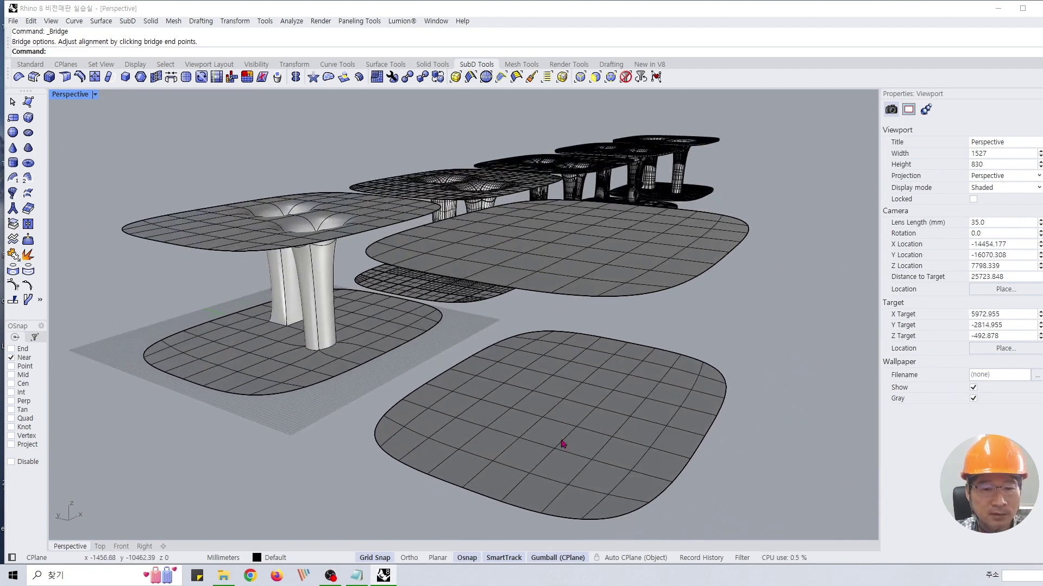
pyautogui.keyDown('ctrl'); pyautogui.keyDown('shift'); pyautogui.click(529, 458); pyautogui.keyUp('shift'); pyautogui.keyUp('ctrl')
pyautogui.moveTo(529, 457); pyautogui.dragTo(570, 398, button='right')
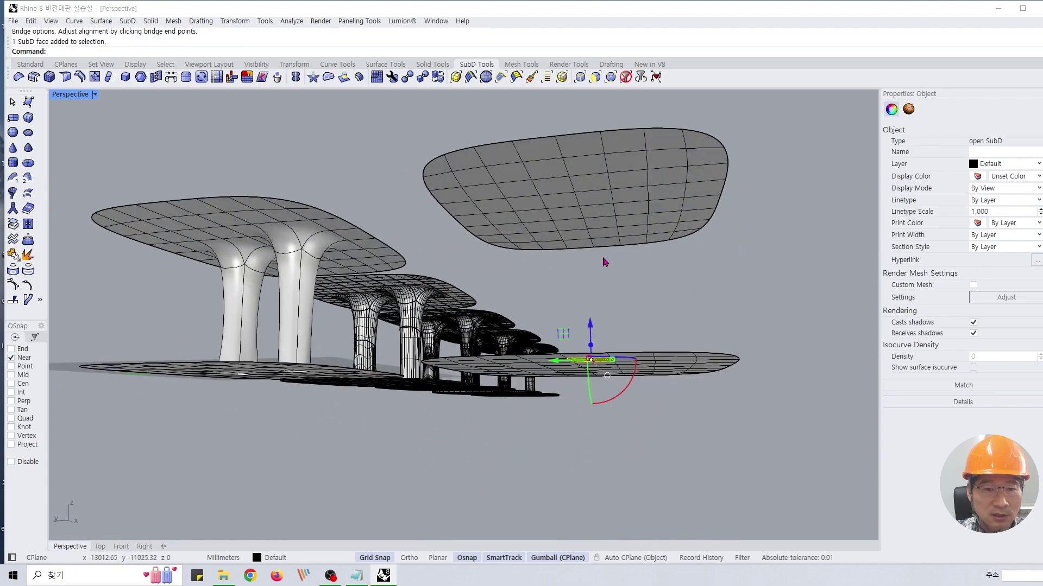
pyautogui.keyDown('ctrl'); pyautogui.keyDown('shift'); pyautogui.click(587, 171); pyautogui.keyUp('shift'); pyautogui.keyUp('ctrl')
pyautogui.moveTo(608, 185); pyautogui.dragTo(518, 263, button='right')
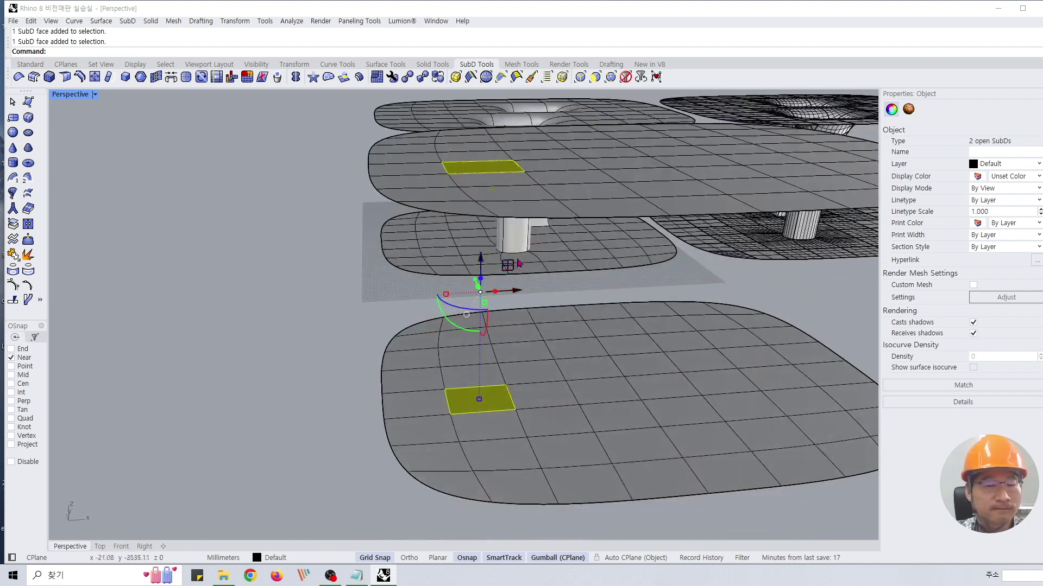
pyautogui.doubleClick(74, 97)
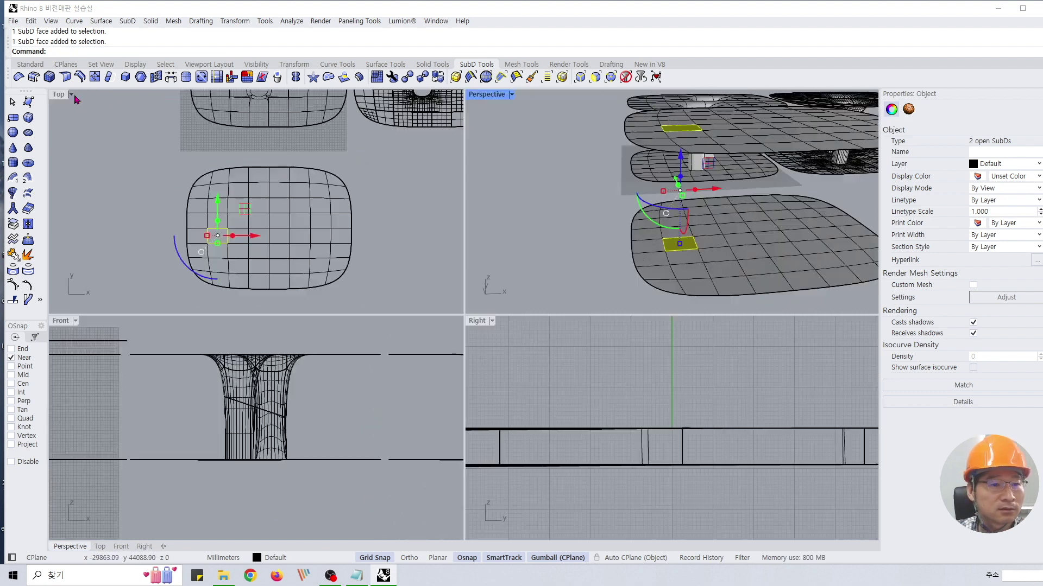
pyautogui.moveTo(258, 242); pyautogui.dragTo(284, 234, button='right')
pyautogui.scroll(6, 236, 234)
pyautogui.scroll(-4, 236, 233)
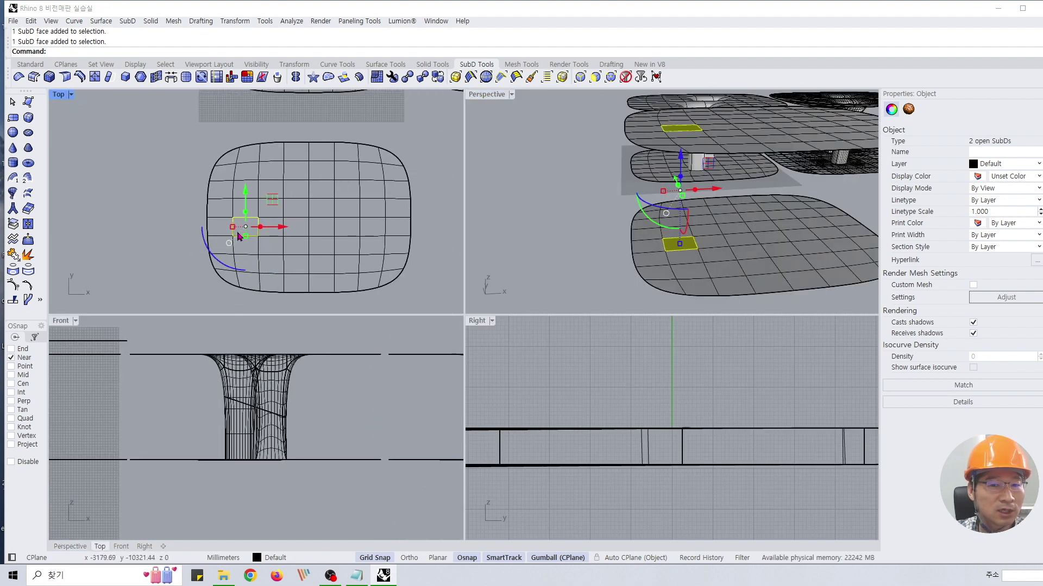
pyautogui.moveTo(630, 256); pyautogui.dragTo(639, 238, button='right')
pyautogui.doubleClick(494, 99)
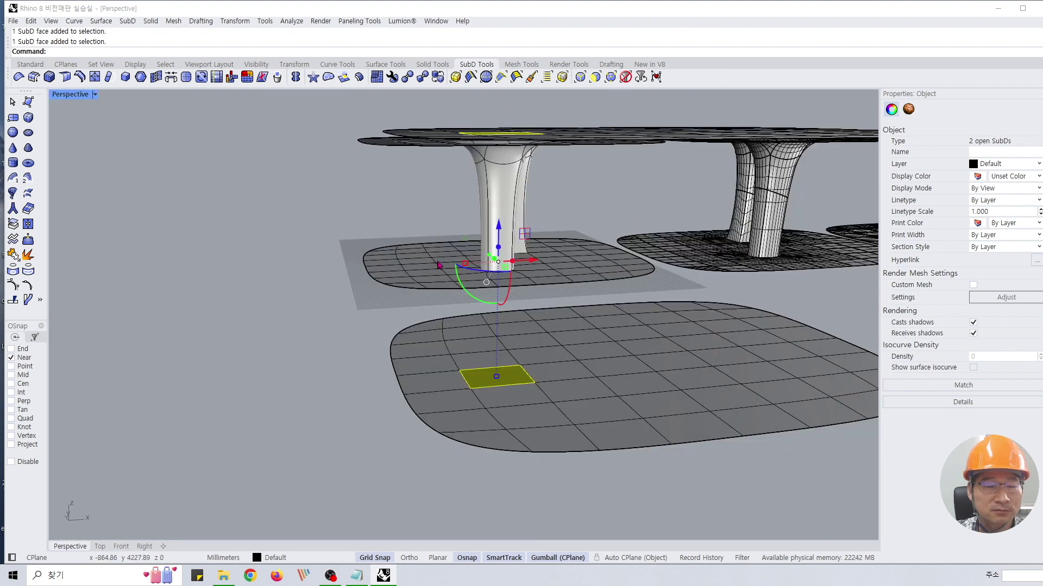
# - Bridge the two selected slab faces into a joined column with 1 segment and 77% straightness
pyautogui.moveTo(443, 266); pyautogui.dragTo(298, 193, button='right')
pyautogui.click(128, 21)
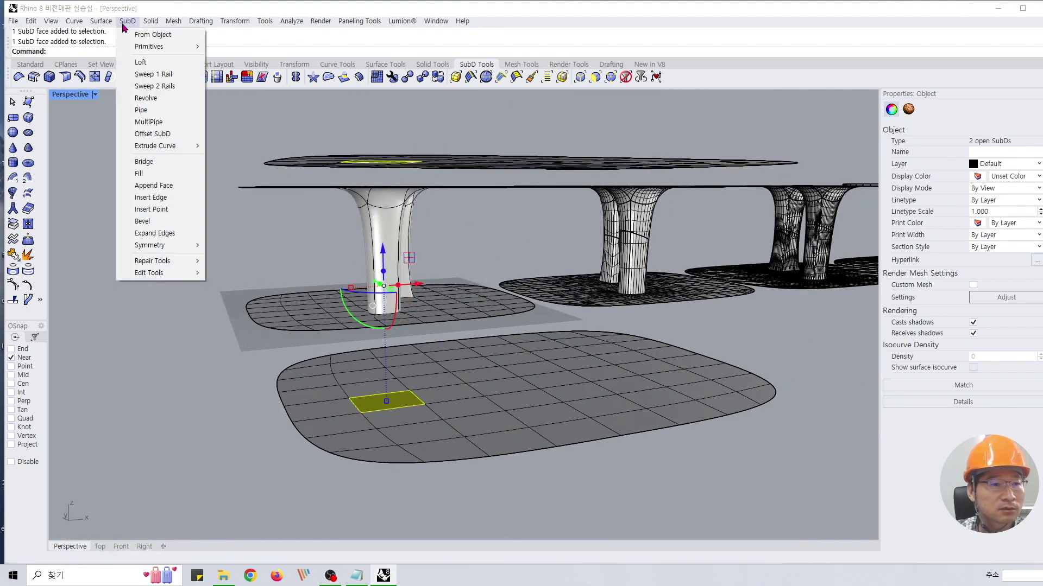
pyautogui.click(147, 161)
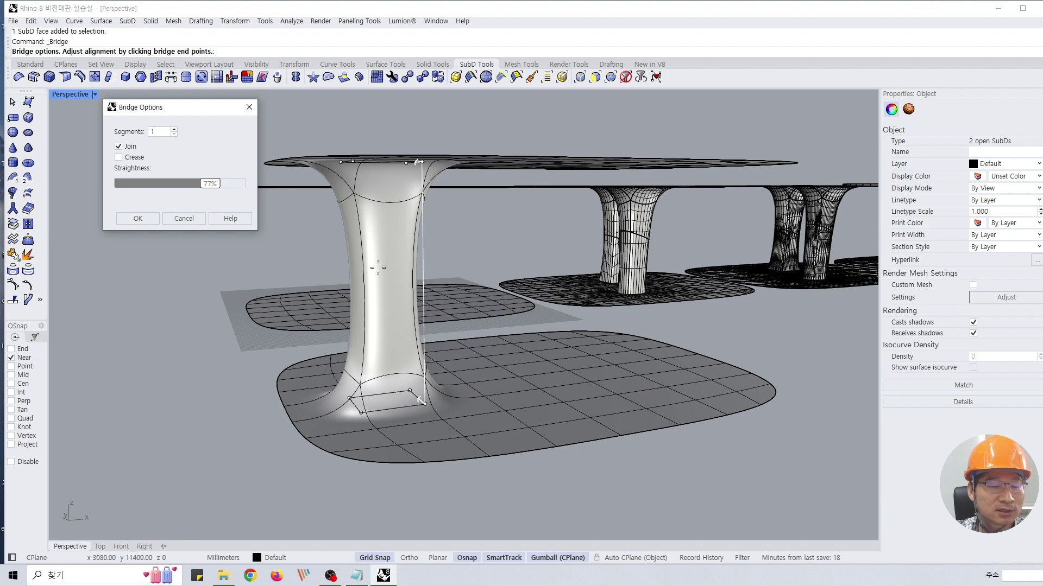
pyautogui.click(175, 130)
pyautogui.click(174, 130)
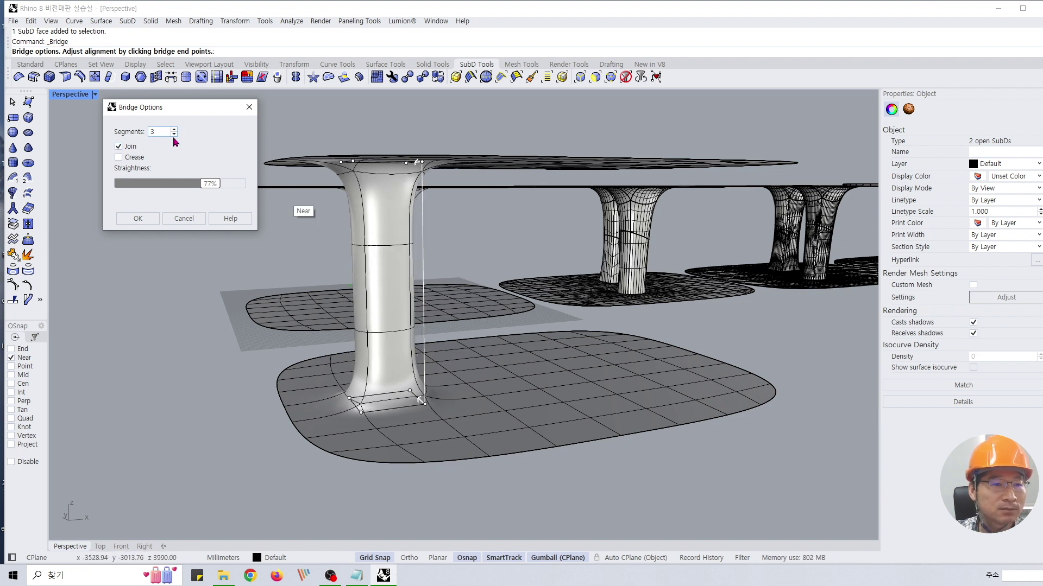
pyautogui.click(173, 135)
pyautogui.click(174, 135)
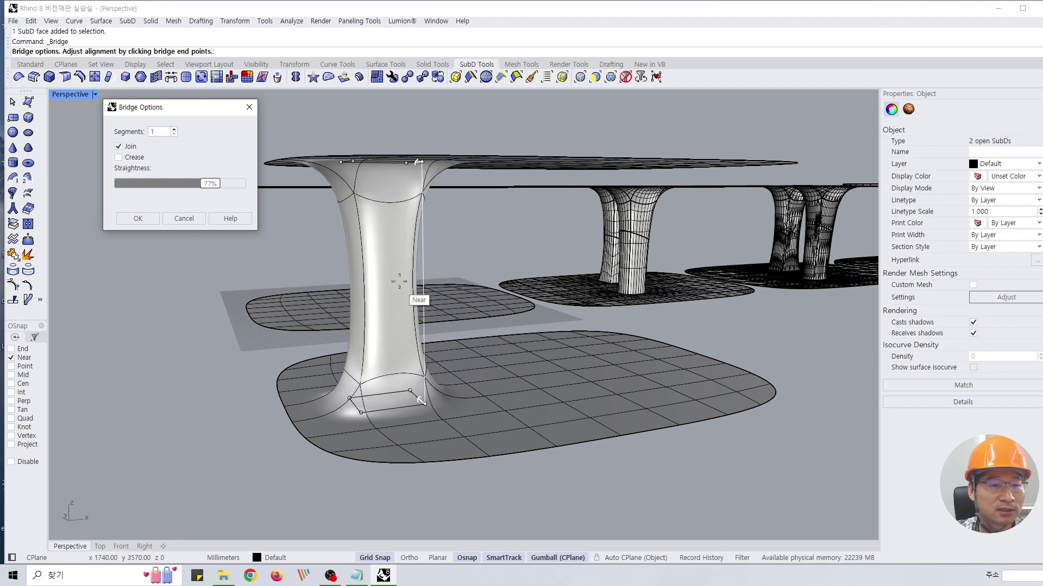
pyautogui.click(142, 219)
# - Try lowering a single SubD edge at the base of the new column, and undo the move
pyautogui.moveTo(321, 295); pyautogui.dragTo(379, 317, button='right')
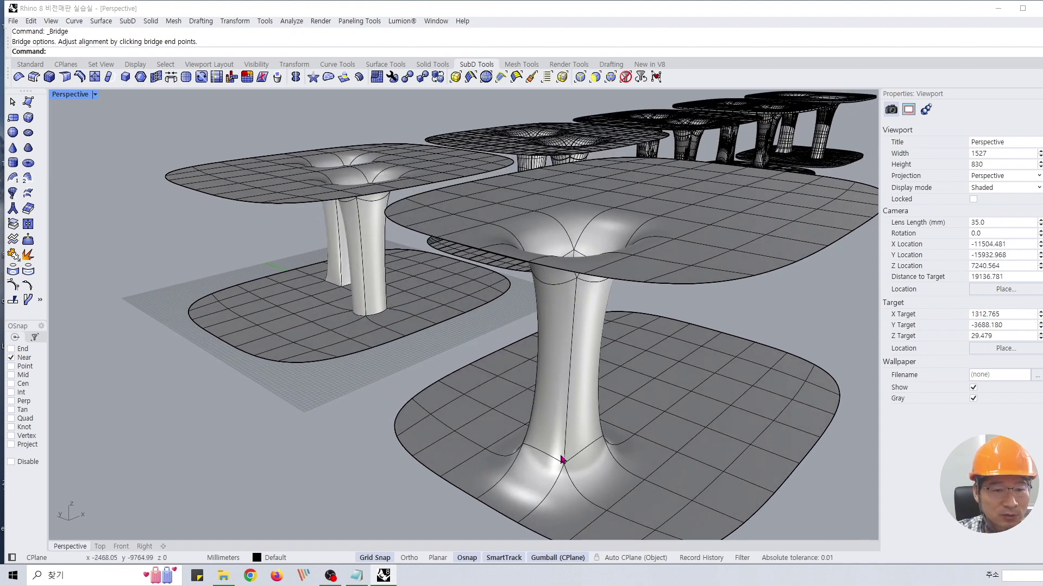
pyautogui.moveTo(580, 460); pyautogui.dragTo(682, 416, button='right')
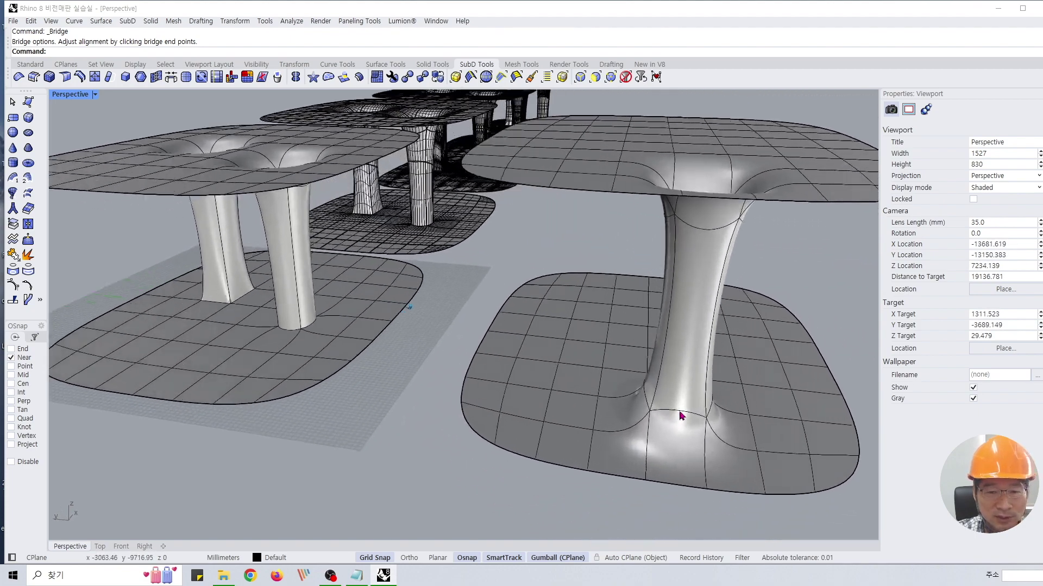
pyautogui.scroll(4, 642, 429)
pyautogui.scroll(5, 642, 429)
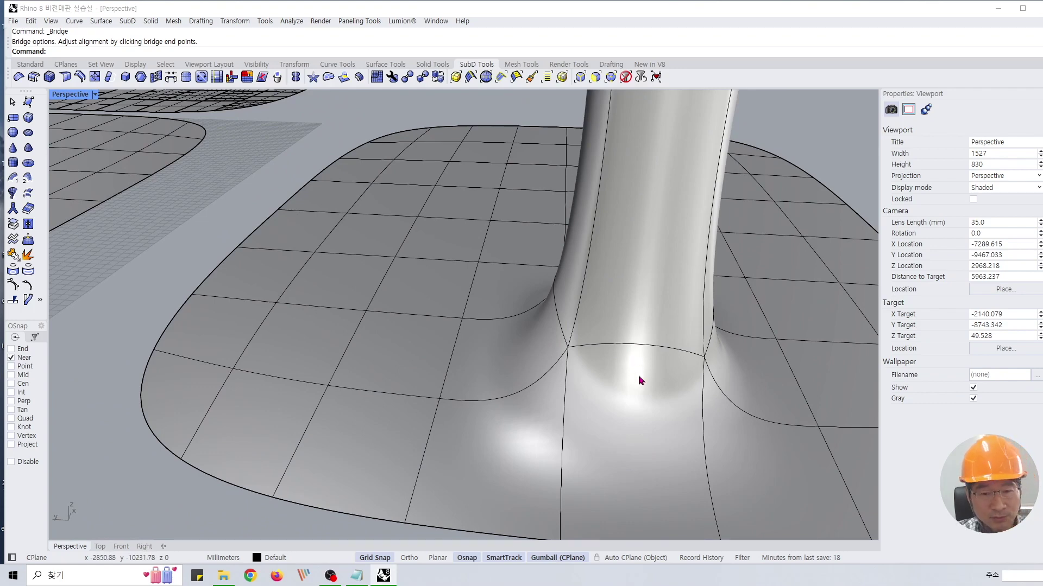
pyautogui.keyDown('ctrl'); pyautogui.keyDown('shift'); pyautogui.click(641, 348); pyautogui.keyUp('shift'); pyautogui.keyUp('ctrl')
pyautogui.moveTo(614, 352); pyautogui.dragTo(637, 338, button='right')
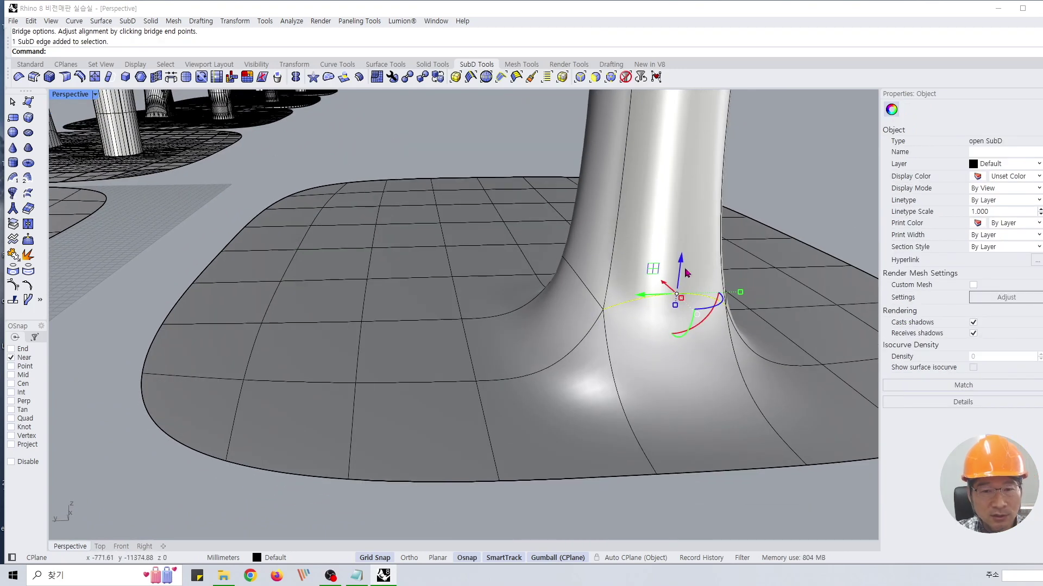
pyautogui.moveTo(685, 273); pyautogui.dragTo(683, 358)
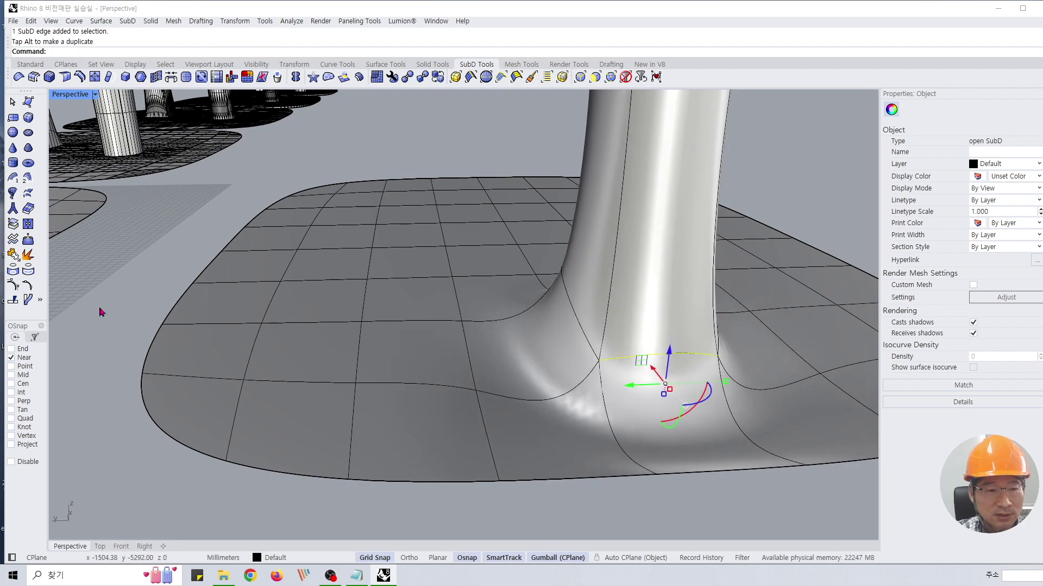
pyautogui.moveTo(100, 312); pyautogui.dragTo(561, 384, button='right')
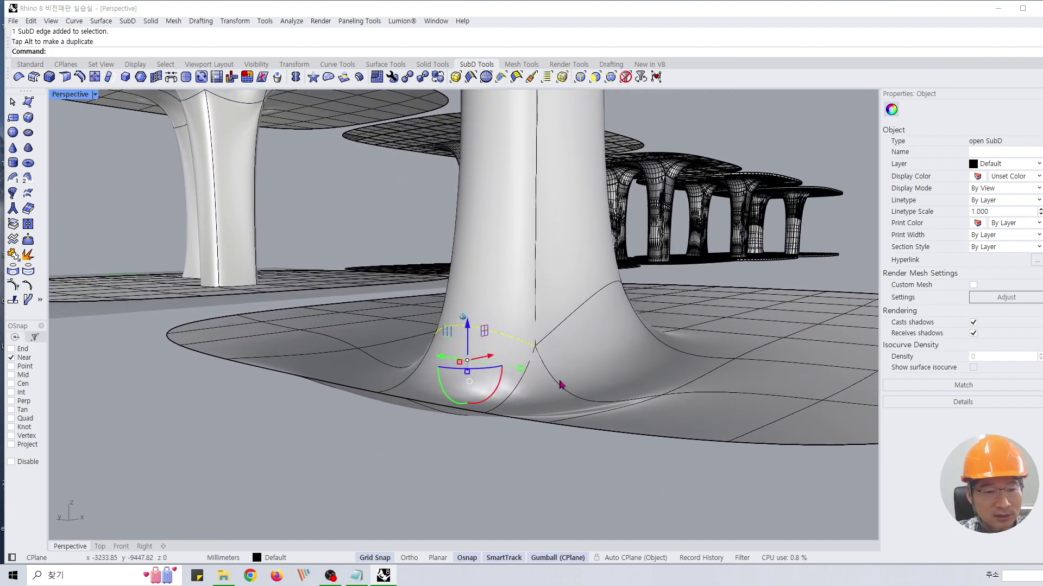
pyautogui.hotkey('ctrl', 'z')
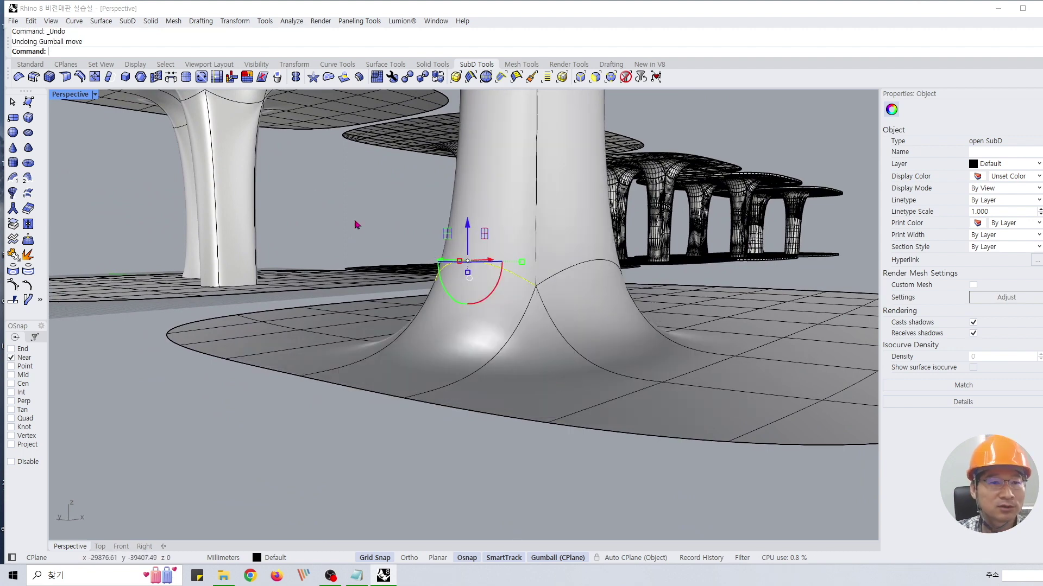
# - Restore the four-viewport layout, frame the new column's base in the Right view and clear the edge selection
pyautogui.doubleClick(76, 95)
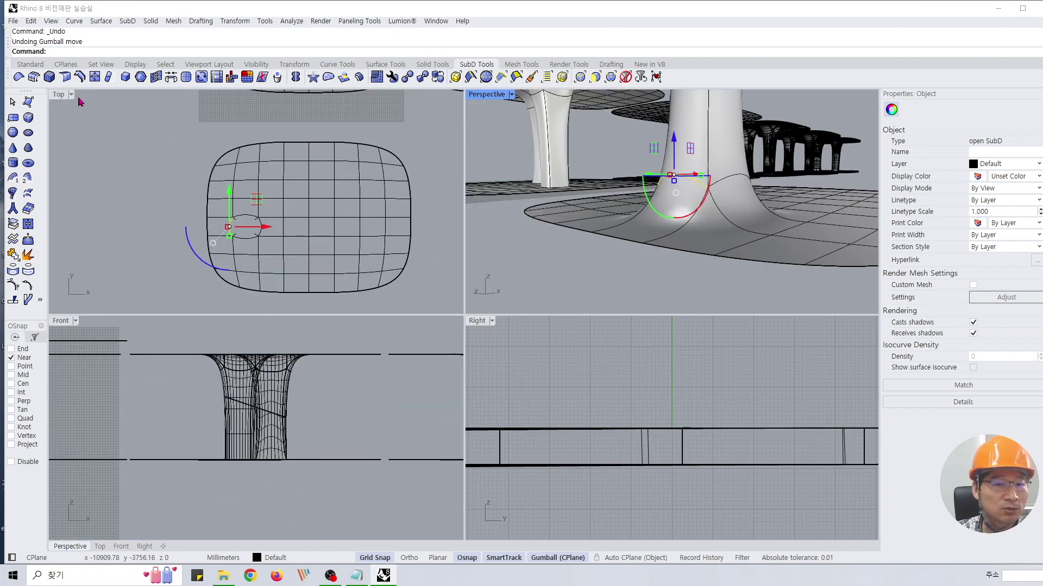
pyautogui.moveTo(653, 399); pyautogui.dragTo(727, 401, button='right')
pyautogui.scroll(-5, 597, 409)
pyautogui.scroll(-16, 577, 395)
pyautogui.moveTo(556, 412); pyautogui.dragTo(605, 417, button='right')
pyautogui.scroll(16, 678, 414)
pyautogui.moveTo(693, 364); pyautogui.dragTo(653, 412, button='right')
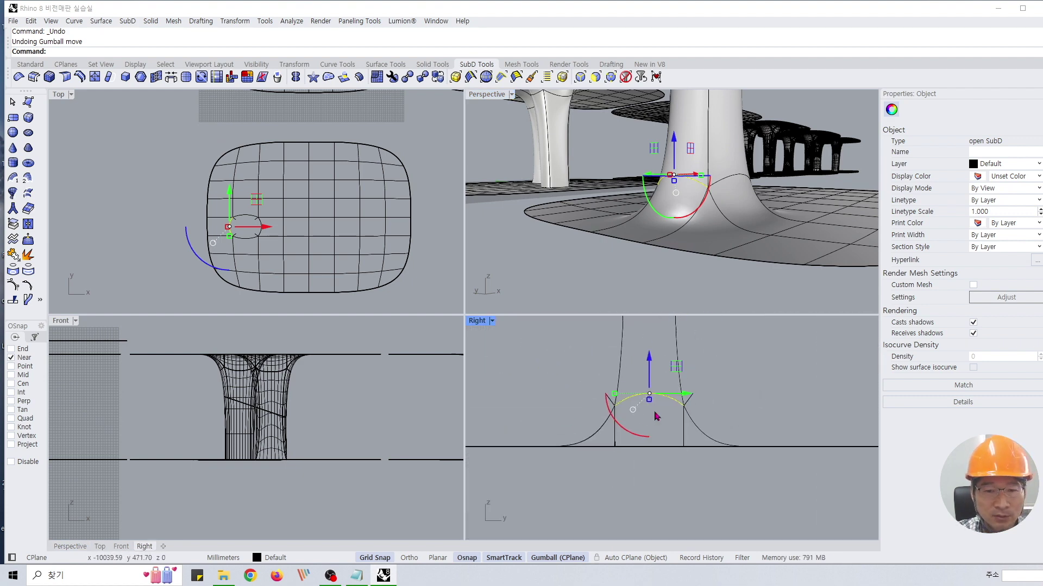
pyautogui.press('Escape')
pyautogui.keyDown('ctrl'); pyautogui.keyDown('shift'); pyautogui.moveTo(553, 358); pyautogui.dragTo(720, 391); pyautogui.keyUp('shift'); pyautogui.keyUp('ctrl')
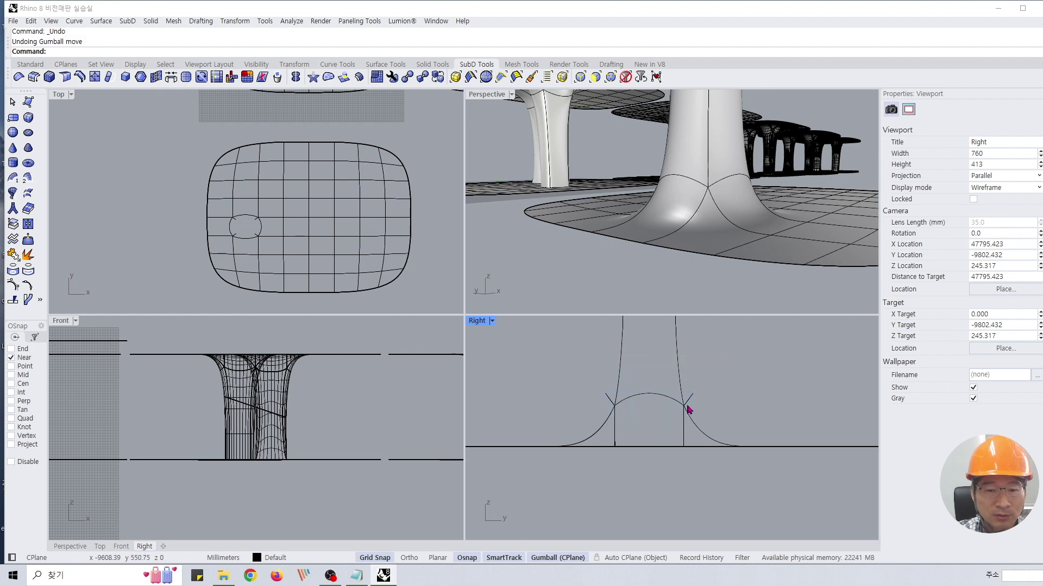
pyautogui.moveTo(663, 410); pyautogui.dragTo(568, 384)
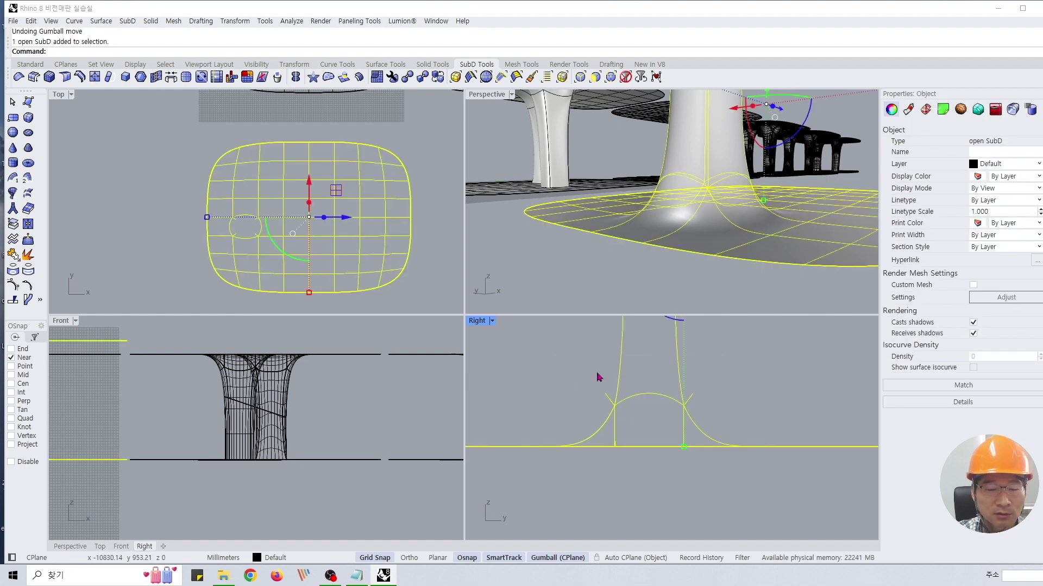
pyautogui.press('Escape')
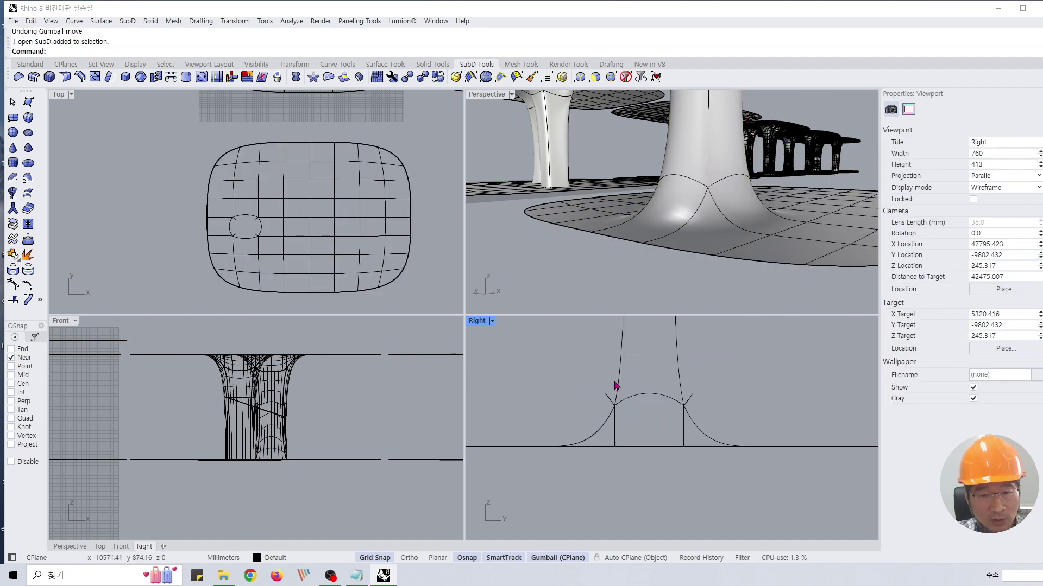
# - Select the four SubD edges ringing the column's base and apply a hard crease to them
pyautogui.keyDown('ctrl'); pyautogui.keyDown('shift'); pyautogui.moveTo(731, 432); pyautogui.dragTo(730, 432); pyautogui.keyUp('shift'); pyautogui.keyUp('ctrl')
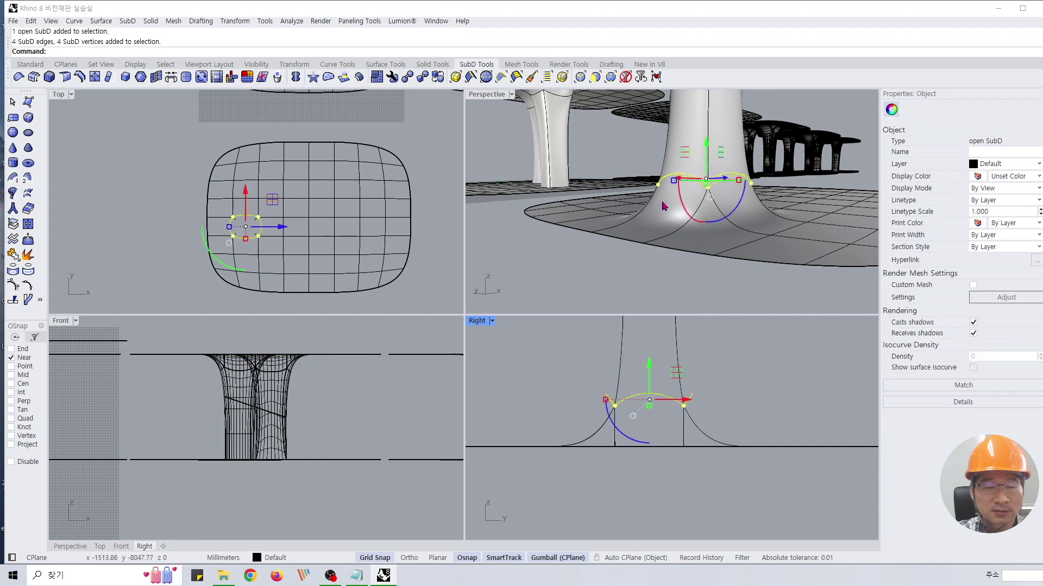
pyautogui.moveTo(663, 207); pyautogui.dragTo(732, 212, button='right')
pyautogui.doubleClick(502, 99)
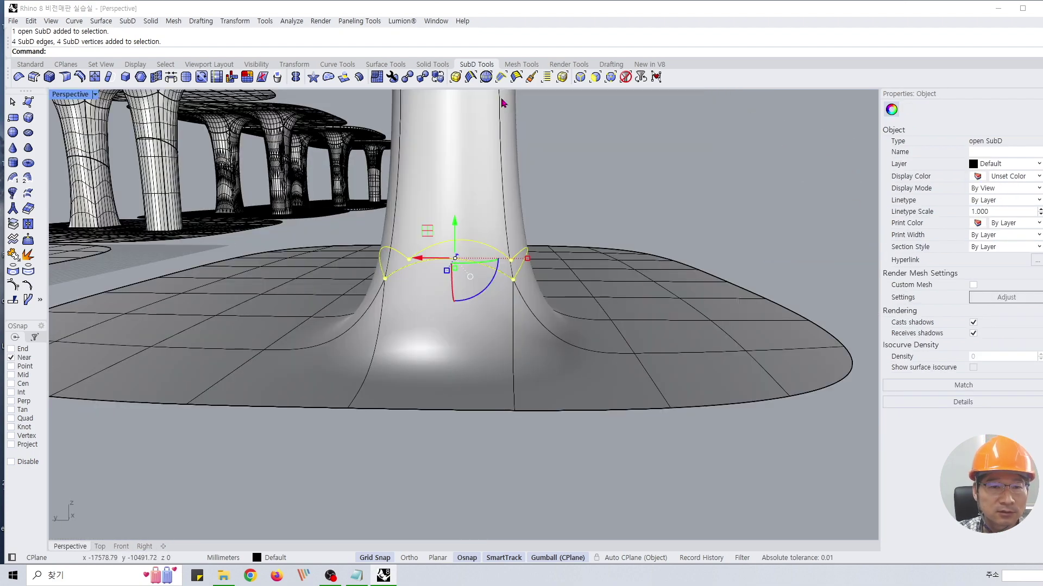
pyautogui.moveTo(503, 141); pyautogui.dragTo(310, 146, button='right')
pyautogui.click(128, 21)
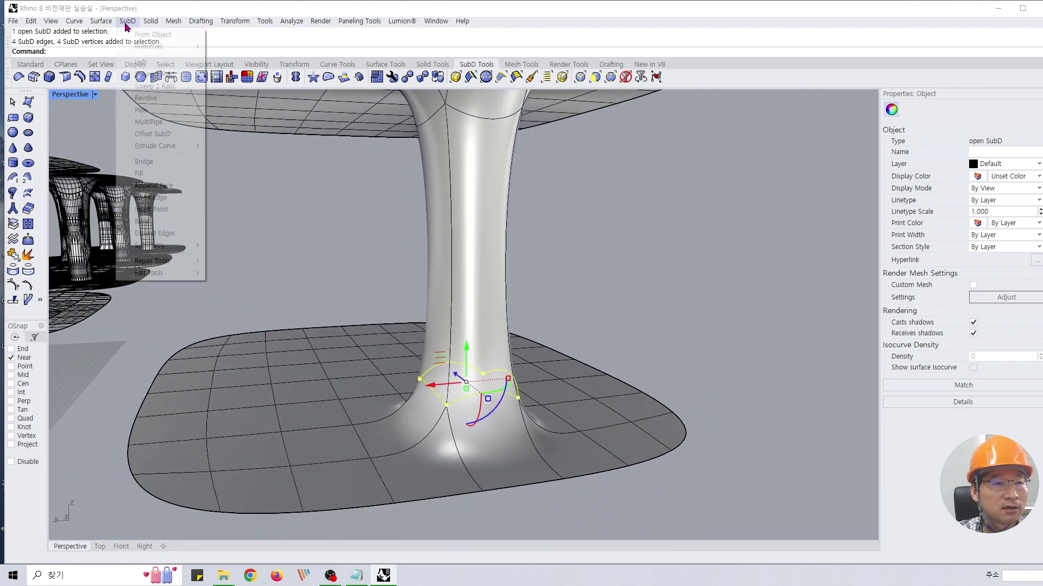
pyautogui.moveTo(178, 281)
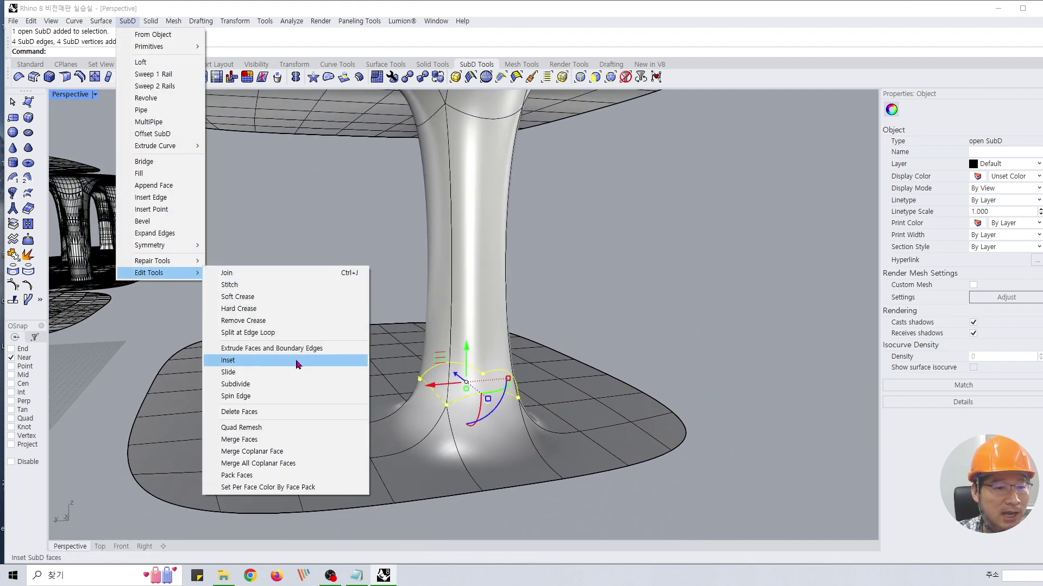
pyautogui.click(261, 308)
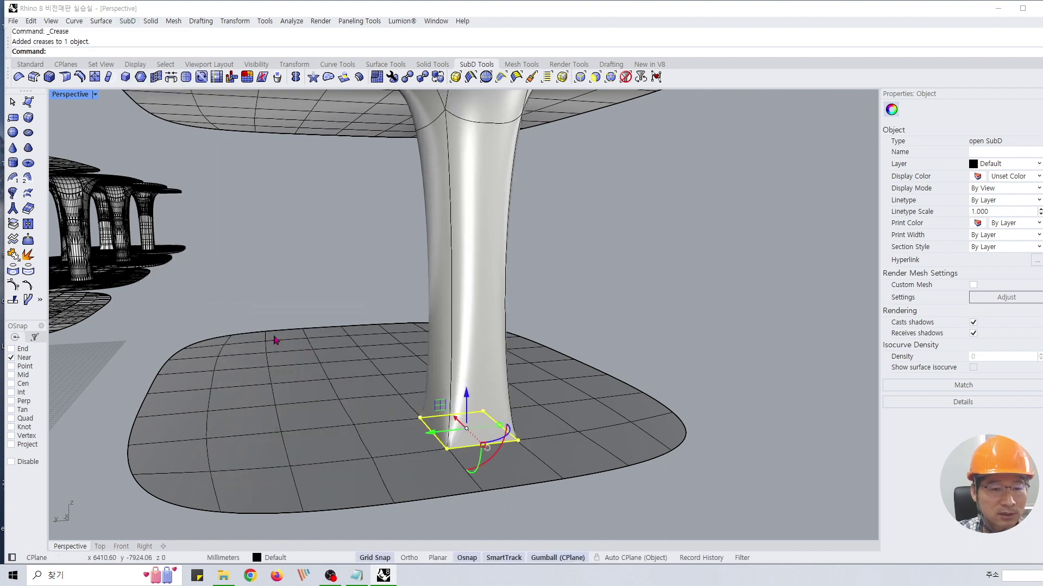
pyautogui.click(673, 369)
# - Bridge a face at the free end of the lower slab to an offset upper-slab face, joined, with 1 segment and 77% straightness
pyautogui.moveTo(692, 301); pyautogui.dragTo(491, 376, button='right')
pyautogui.moveTo(482, 410); pyautogui.dragTo(424, 431, button='right')
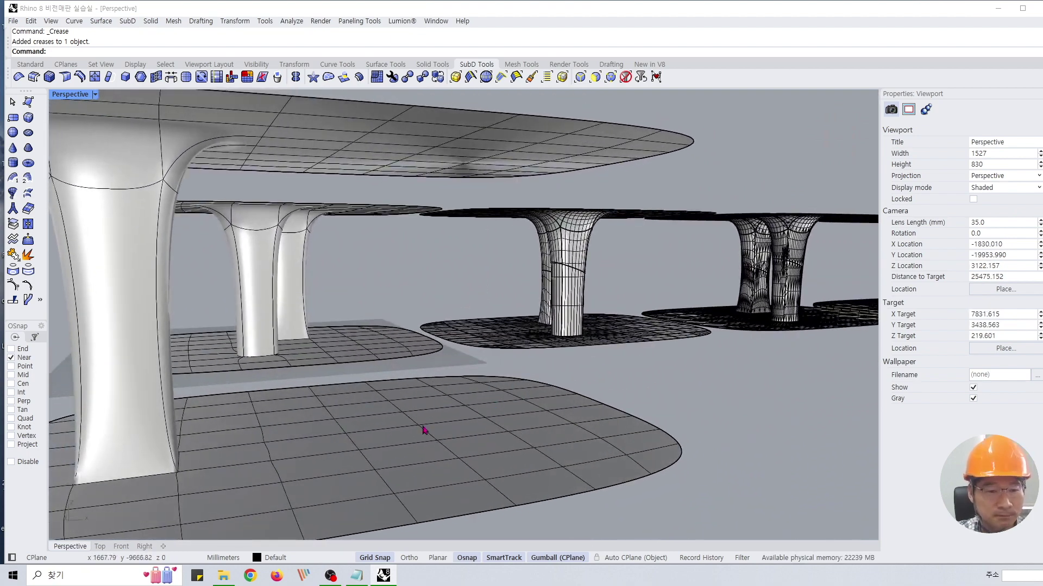
pyautogui.keyDown('ctrl'); pyautogui.keyDown('shift'); pyautogui.click(396, 440); pyautogui.keyUp('shift'); pyautogui.keyUp('ctrl')
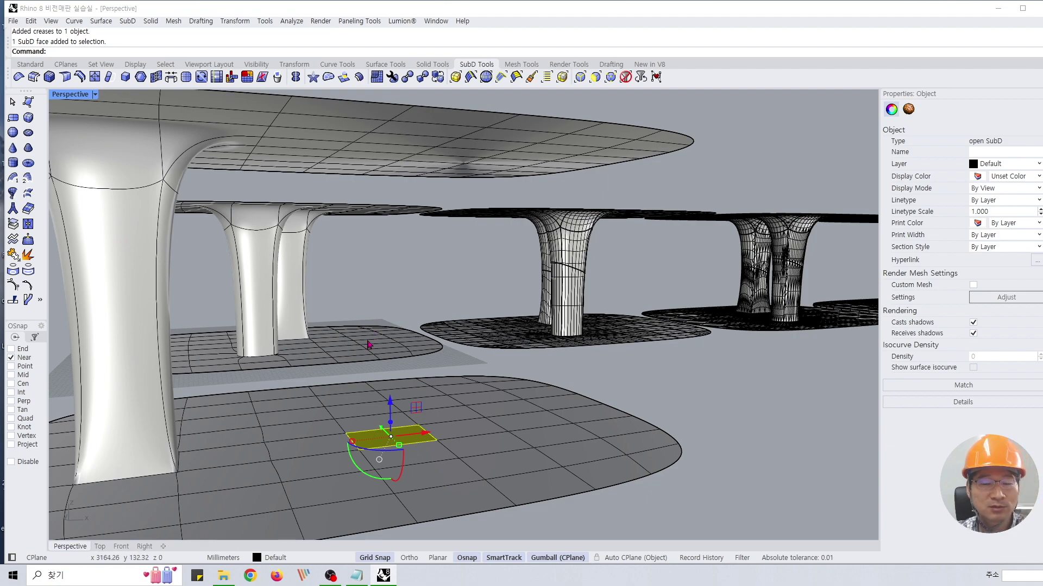
pyautogui.scroll(3, 409, 358)
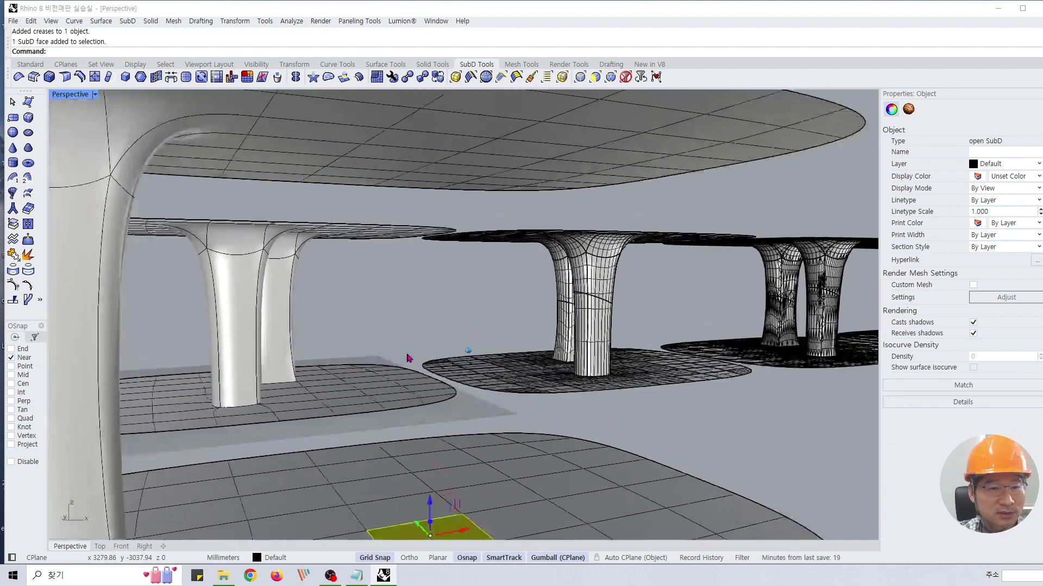
pyautogui.scroll(3, 410, 359)
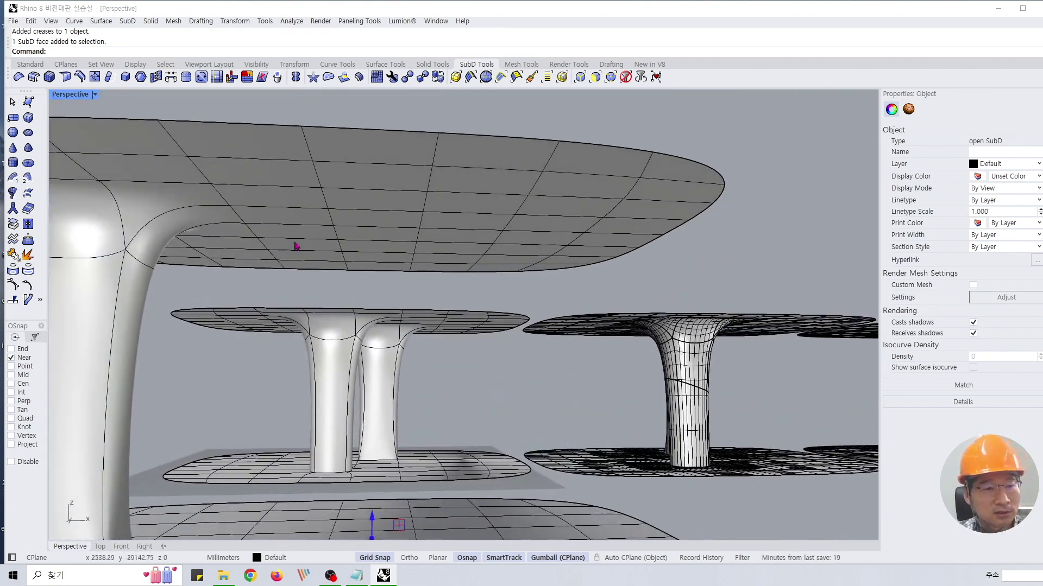
pyautogui.keyDown('ctrl'); pyautogui.keyDown('shift'); pyautogui.click(584, 211); pyautogui.keyUp('shift'); pyautogui.keyUp('ctrl')
pyautogui.moveTo(574, 242); pyautogui.dragTo(571, 263, button='right')
pyautogui.scroll(-5, 556, 313)
pyautogui.moveTo(533, 330); pyautogui.dragTo(536, 376, button='right')
pyautogui.click(128, 21)
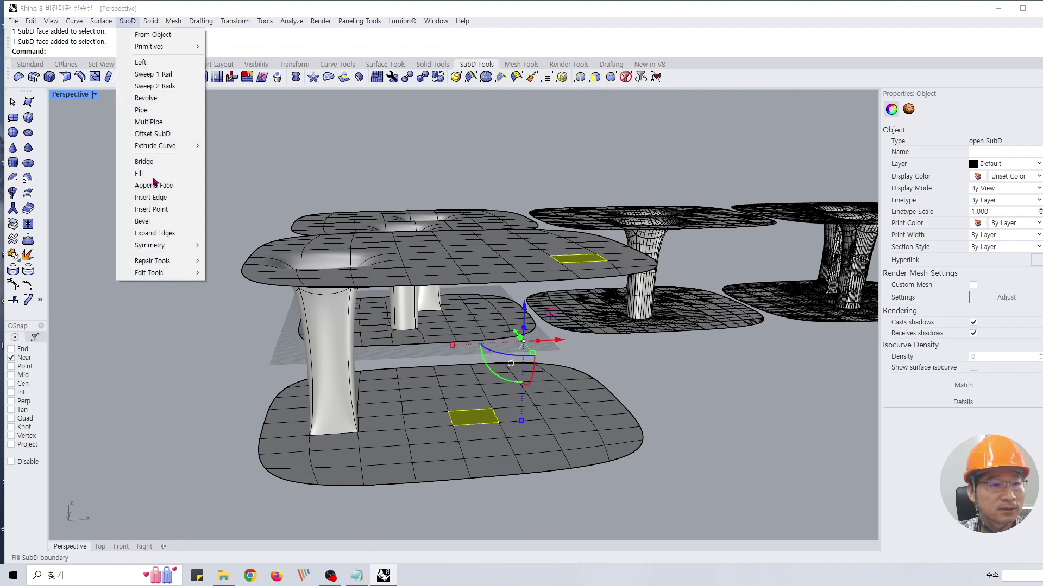
pyautogui.click(157, 161)
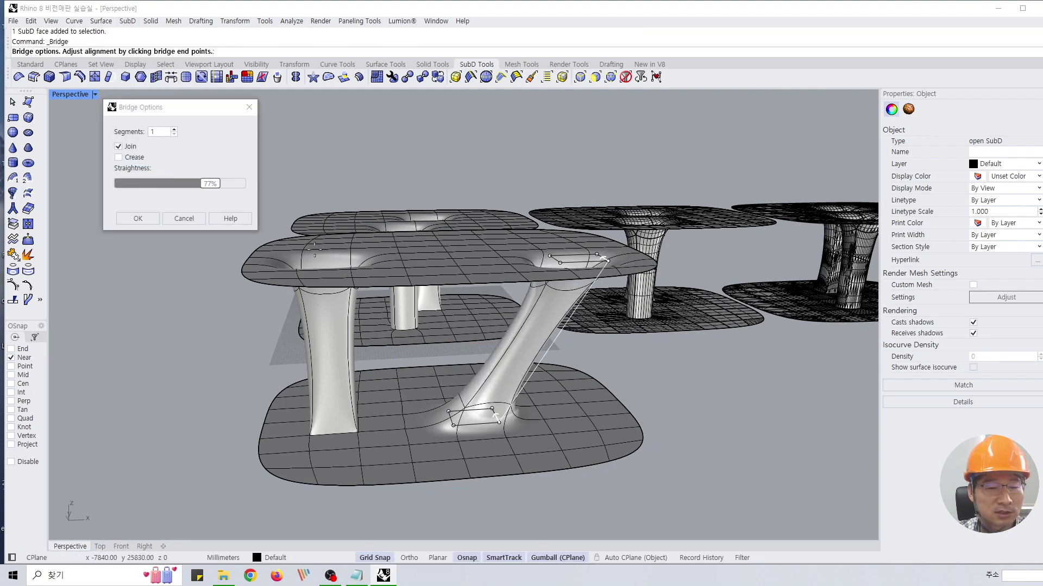
pyautogui.click(138, 218)
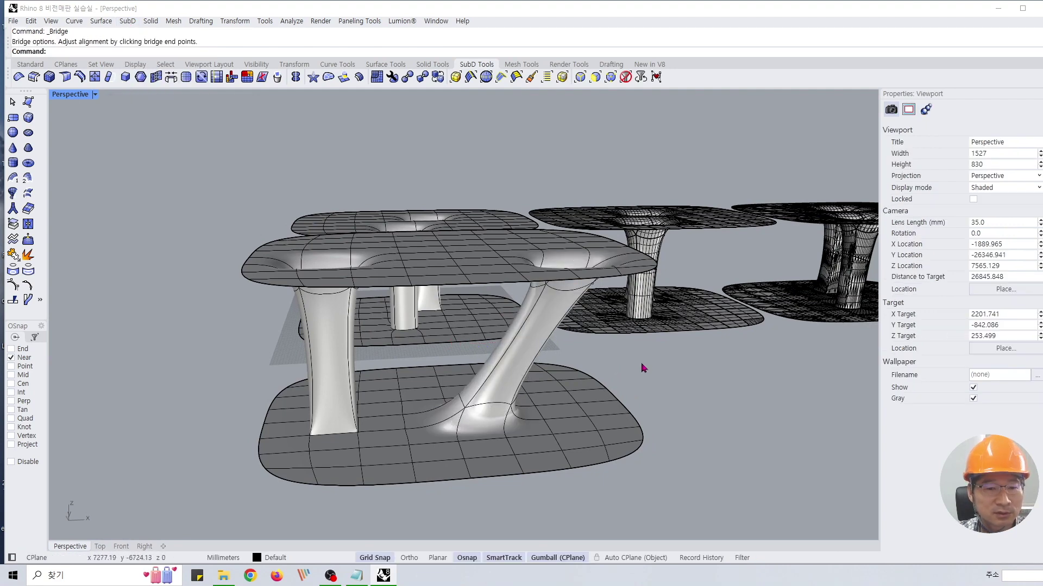
# - Select the four SubD edges ringing the slanted column's base and apply a hard crease to them
pyautogui.moveTo(643, 369); pyautogui.dragTo(223, 187, button='right')
pyautogui.doubleClick(81, 95)
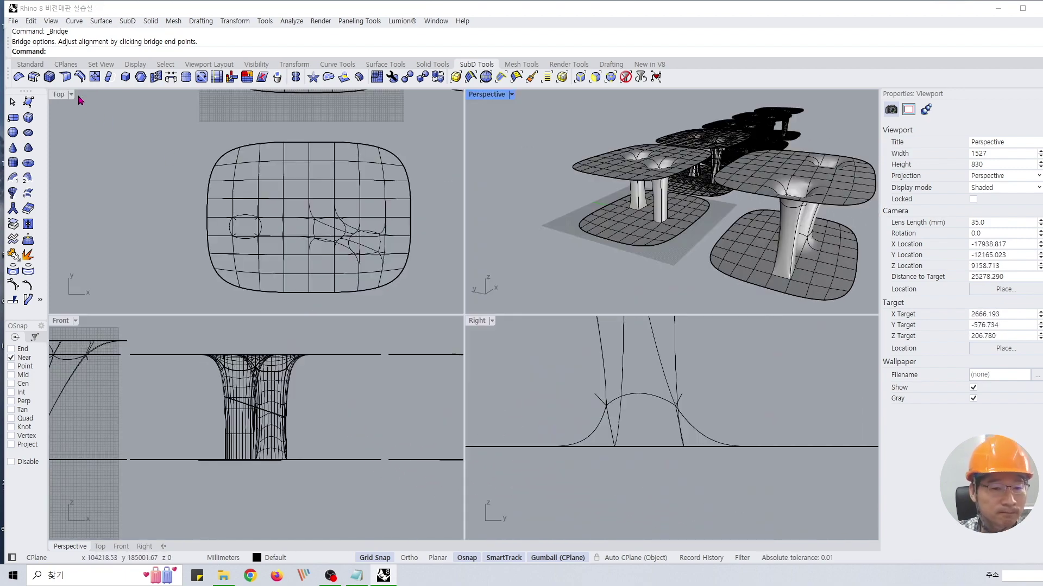
pyautogui.scroll(-6, 593, 426)
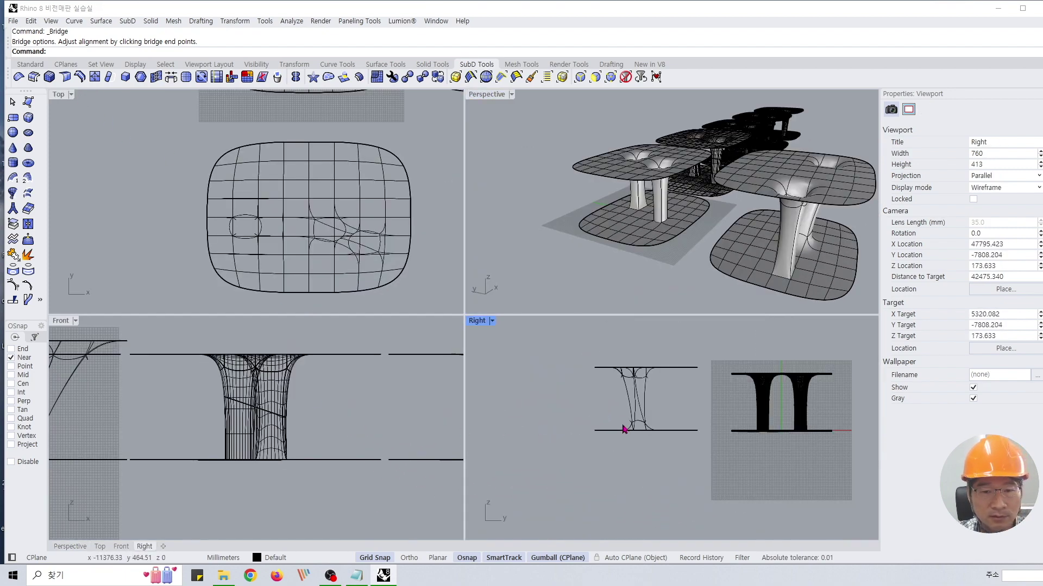
pyautogui.scroll(4, 619, 429)
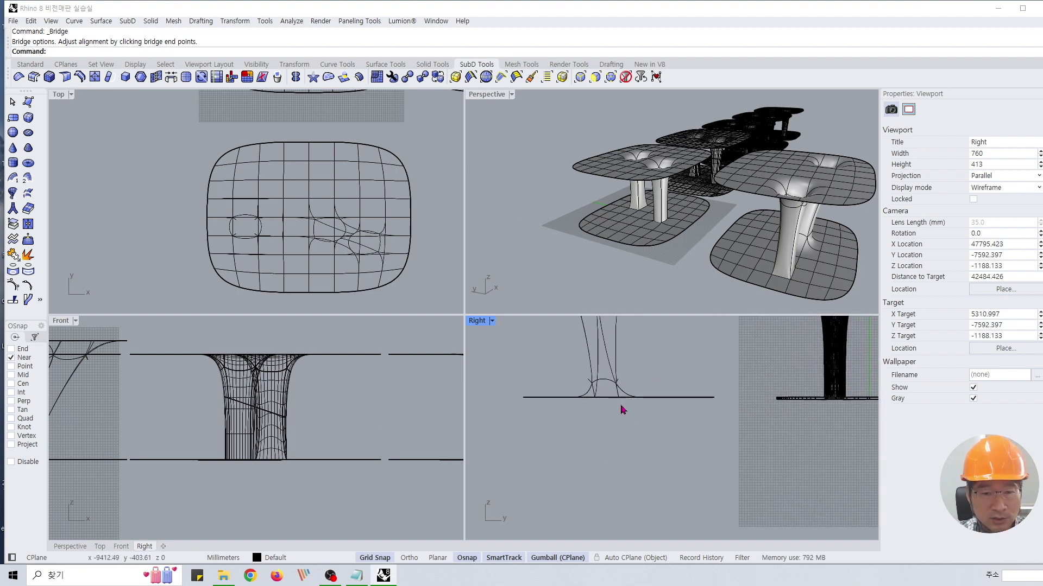
pyautogui.moveTo(557, 359); pyautogui.dragTo(666, 402)
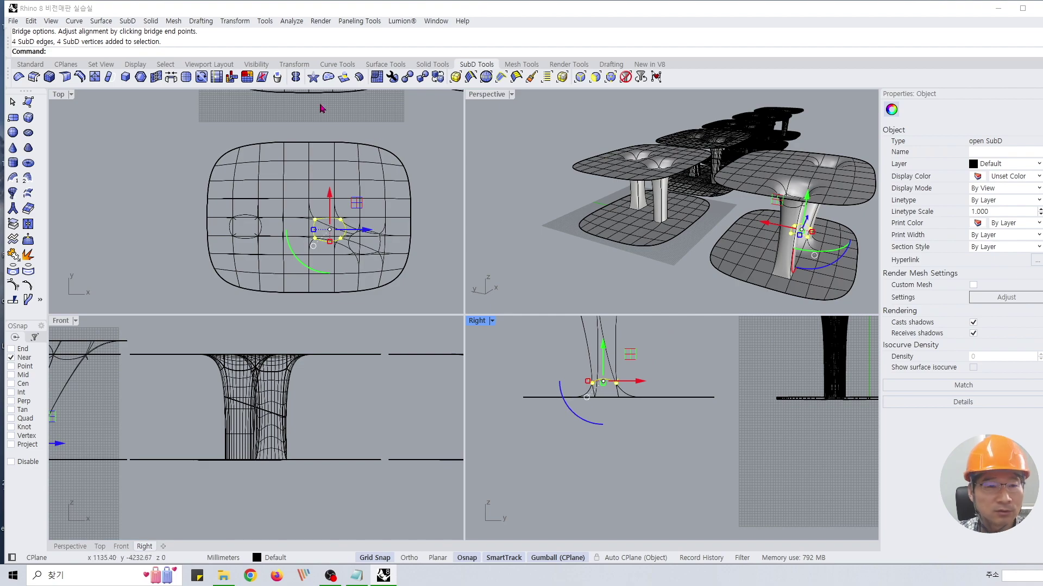
pyautogui.click(492, 95)
pyautogui.doubleClick(491, 95)
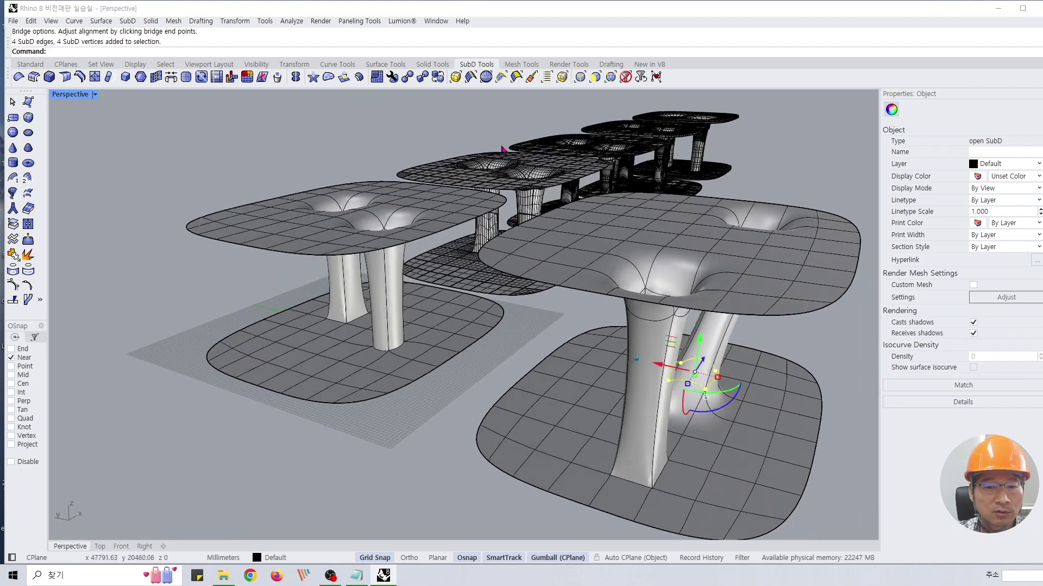
pyautogui.scroll(6, 500, 145)
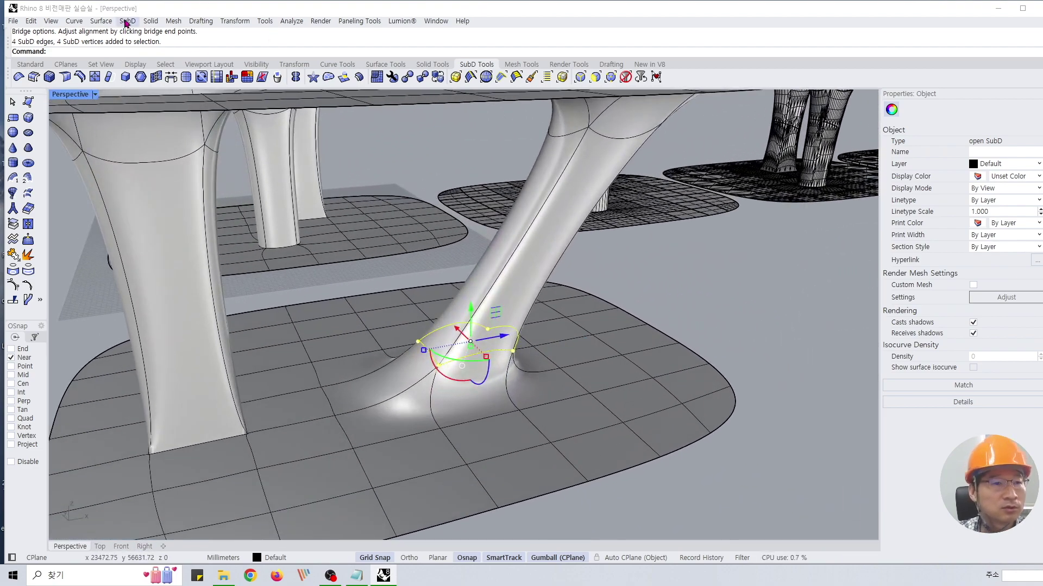
pyautogui.click(127, 20)
pyautogui.moveTo(175, 277)
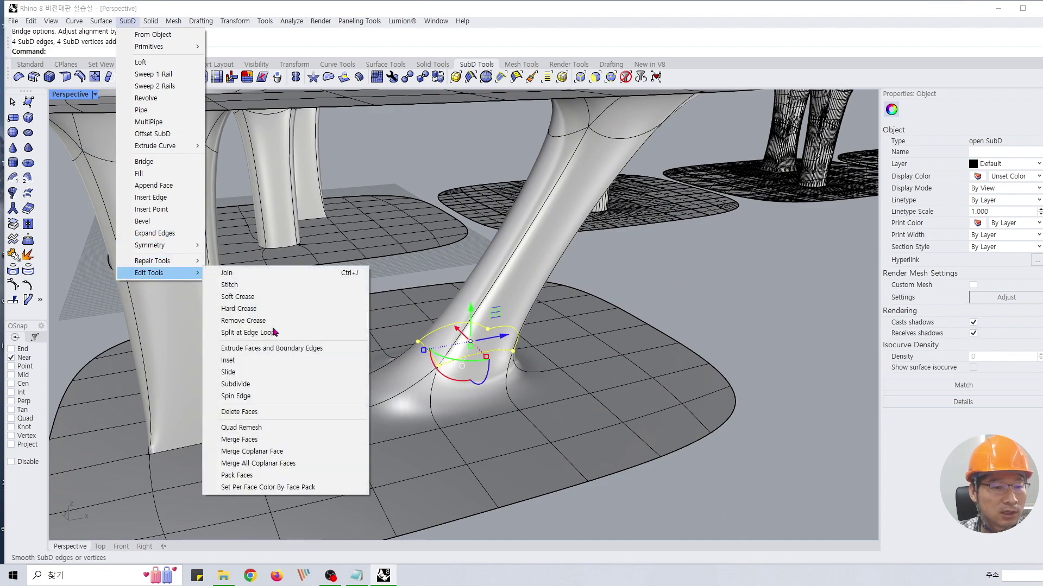
pyautogui.click(251, 311)
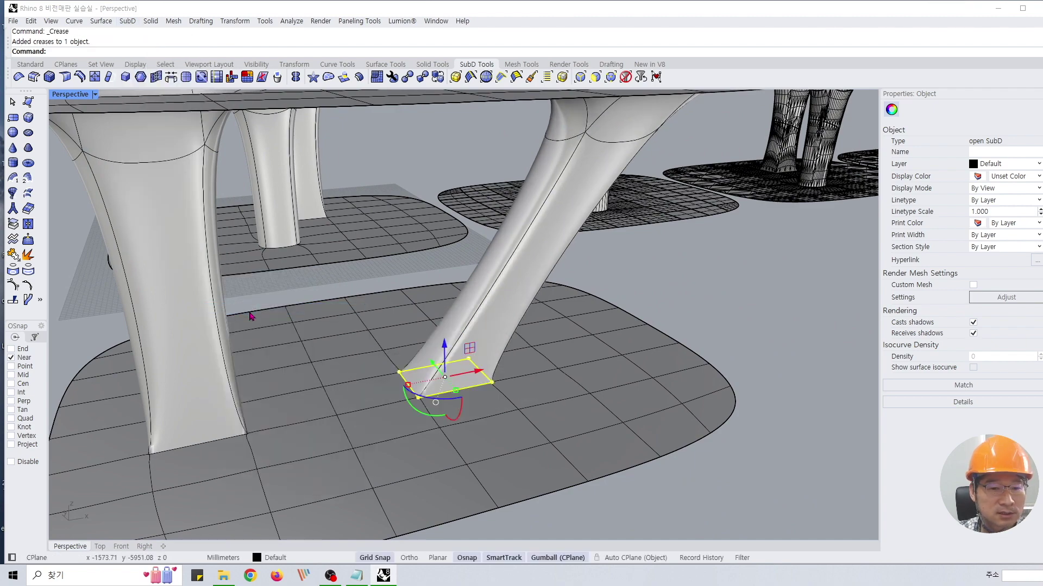
pyautogui.click(657, 311)
# - Check the object description of the neighbouring structure's upper polysurface
pyautogui.scroll(-3, 668, 290)
pyautogui.moveTo(667, 290); pyautogui.dragTo(669, 289, button='right')
pyautogui.click(677, 244)
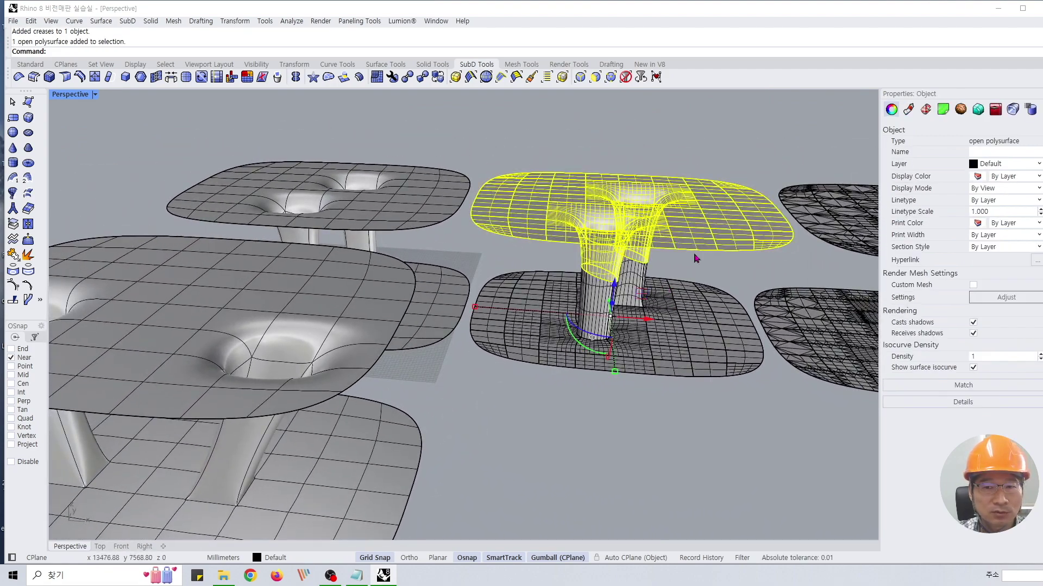
pyautogui.click(963, 401)
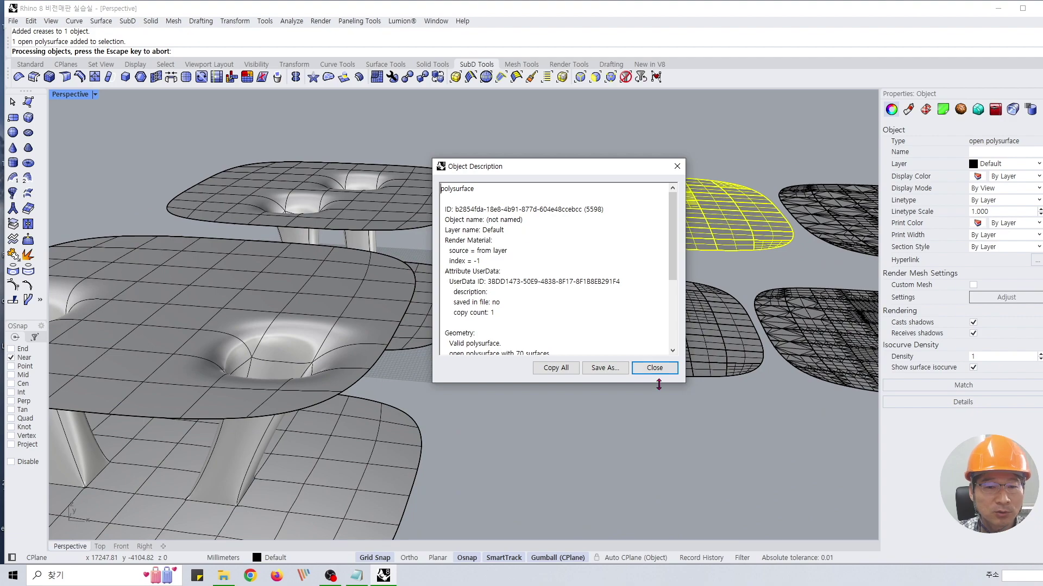
pyautogui.click(654, 368)
pyautogui.click(609, 425)
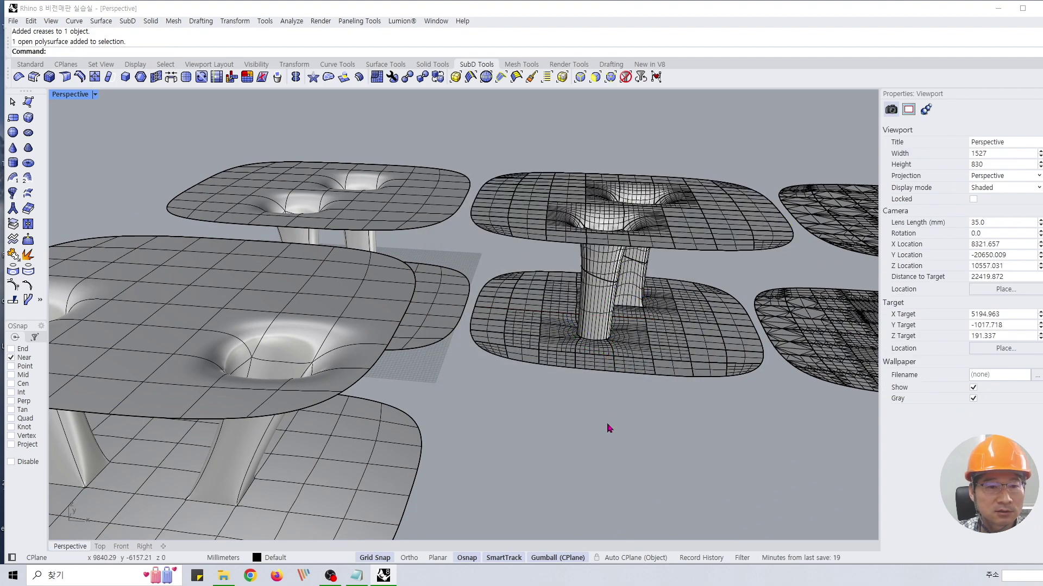
# - Check the object description of the new two-column SubD structure
pyautogui.scroll(-3, 609, 421)
pyautogui.moveTo(607, 415); pyautogui.dragTo(608, 415, button='right')
pyautogui.click(396, 347)
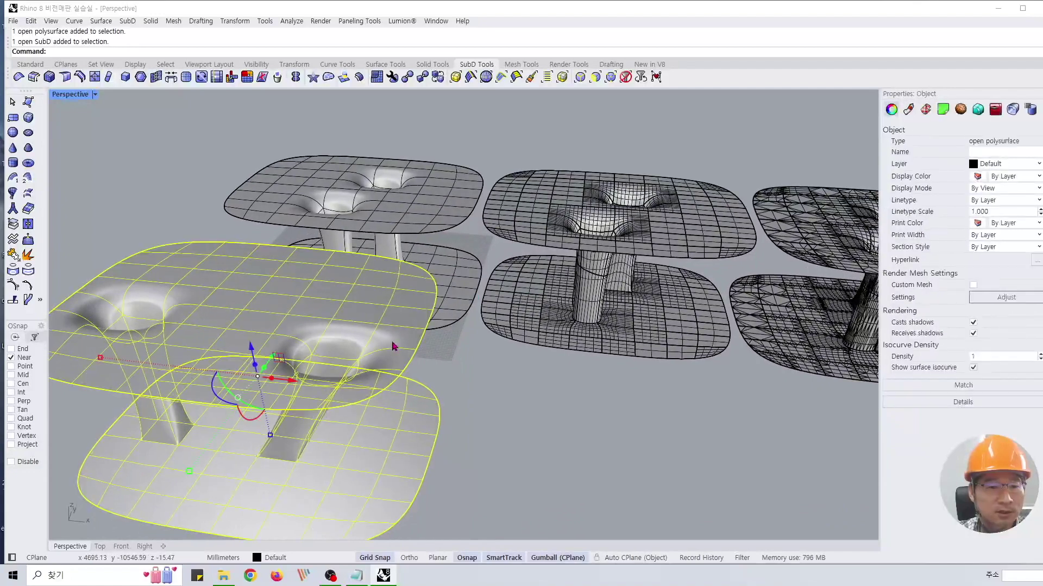
pyautogui.click(1020, 404)
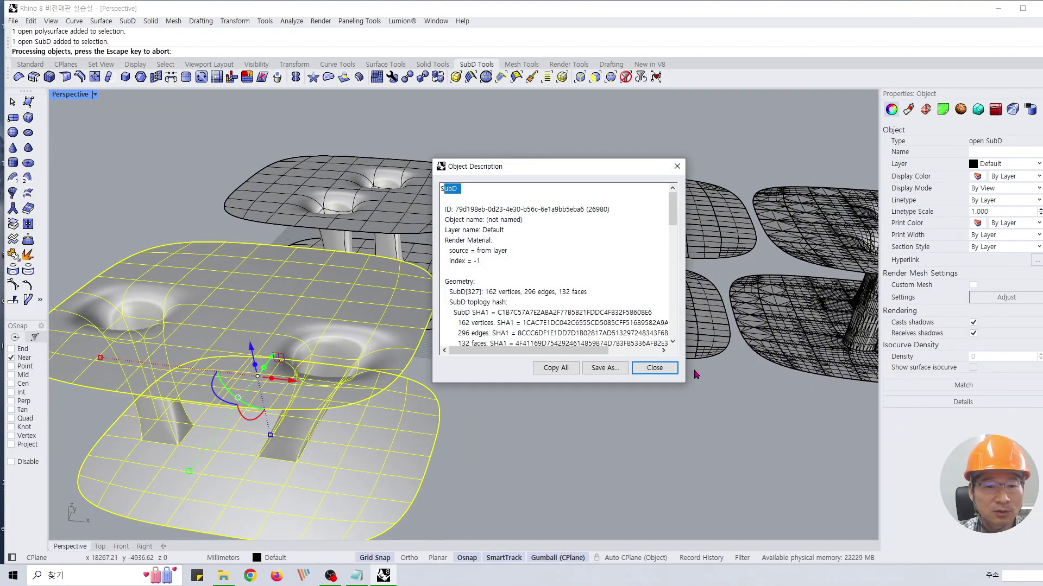
pyautogui.click(665, 372)
pyautogui.click(658, 423)
# - Delete the upper polysurface selected on the neighbouring structure
pyautogui.click(644, 302)
pyautogui.click(658, 227)
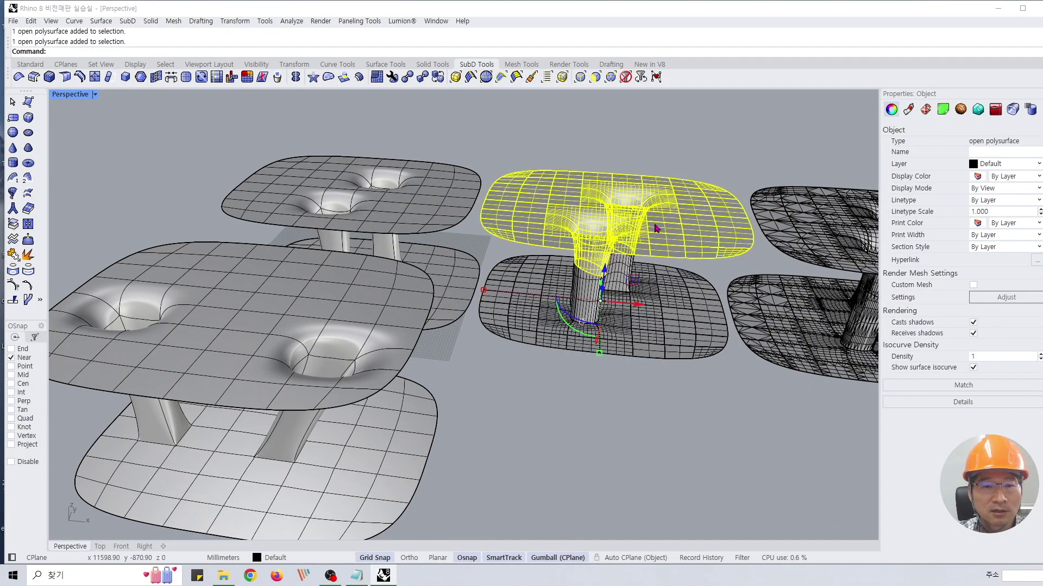
pyautogui.moveTo(642, 349); pyautogui.dragTo(629, 385, button='right')
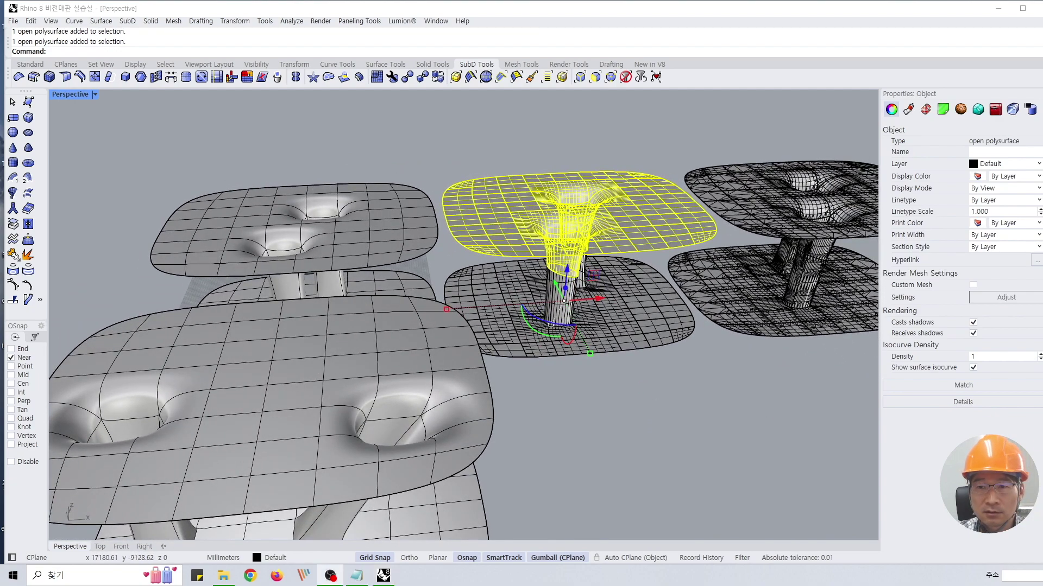
pyautogui.press('Delete')
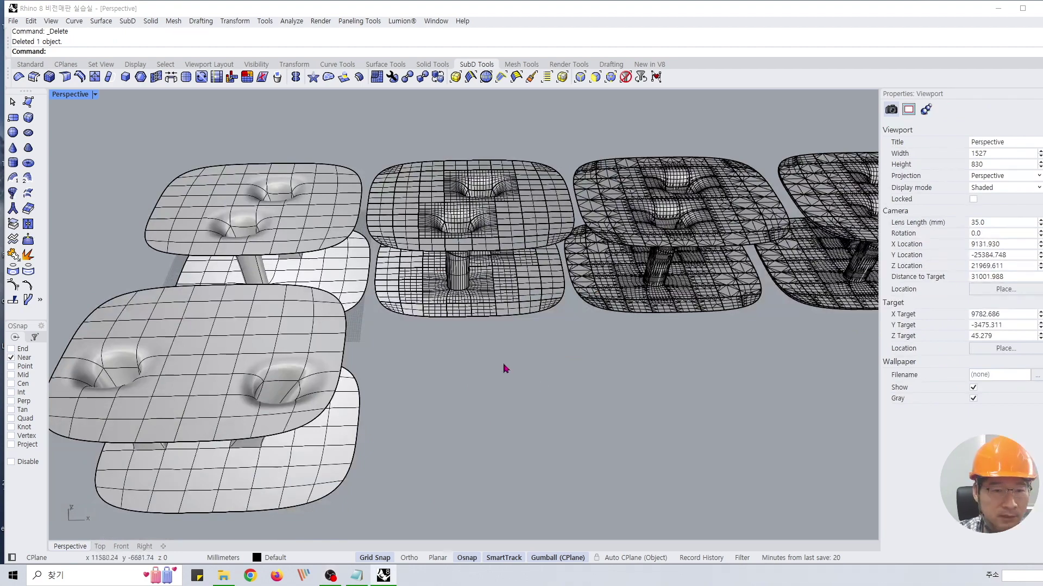
# - Examine the neighbouring structure's columns up close by selecting its upper and lower polysurfaces in turn, and clear the selection
pyautogui.click(500, 238)
pyautogui.press('Escape')
pyautogui.moveTo(500, 238)
pyautogui.mouseDown(button='right')
pyautogui.moveTo(489, 266)
pyautogui.moveTo(485, 247)
pyautogui.mouseUp(button='right')
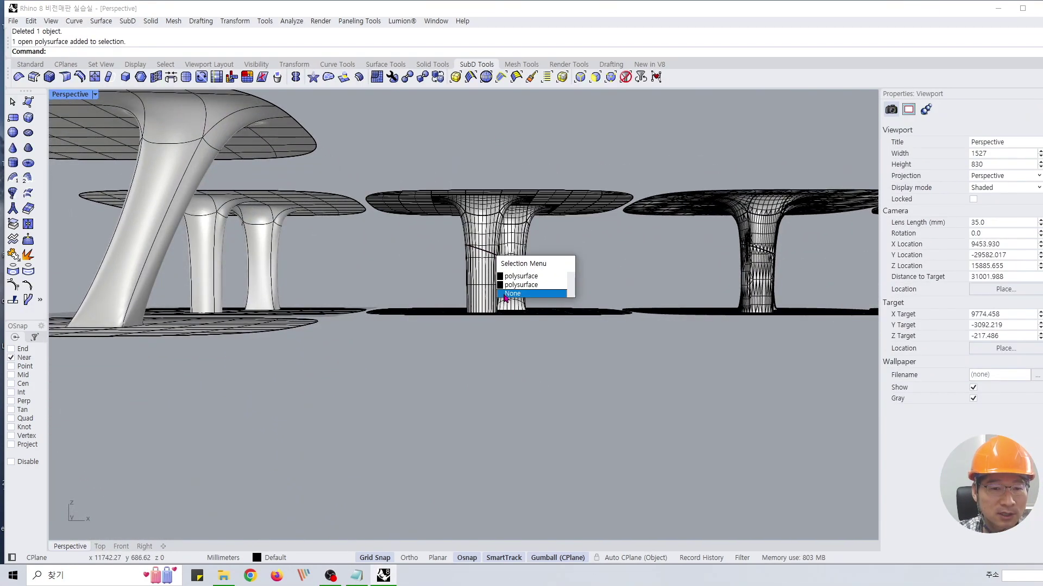
pyautogui.moveTo(500, 370); pyautogui.dragTo(582, 250, button='right')
pyautogui.scroll(5, 581, 250)
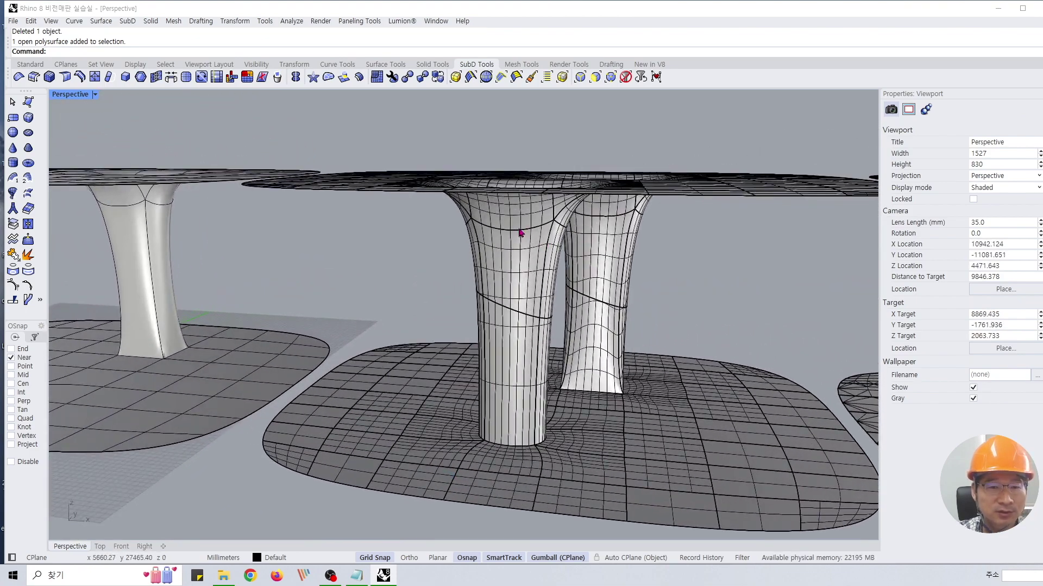
pyautogui.click(521, 232)
pyautogui.click(511, 370)
pyautogui.click(723, 318)
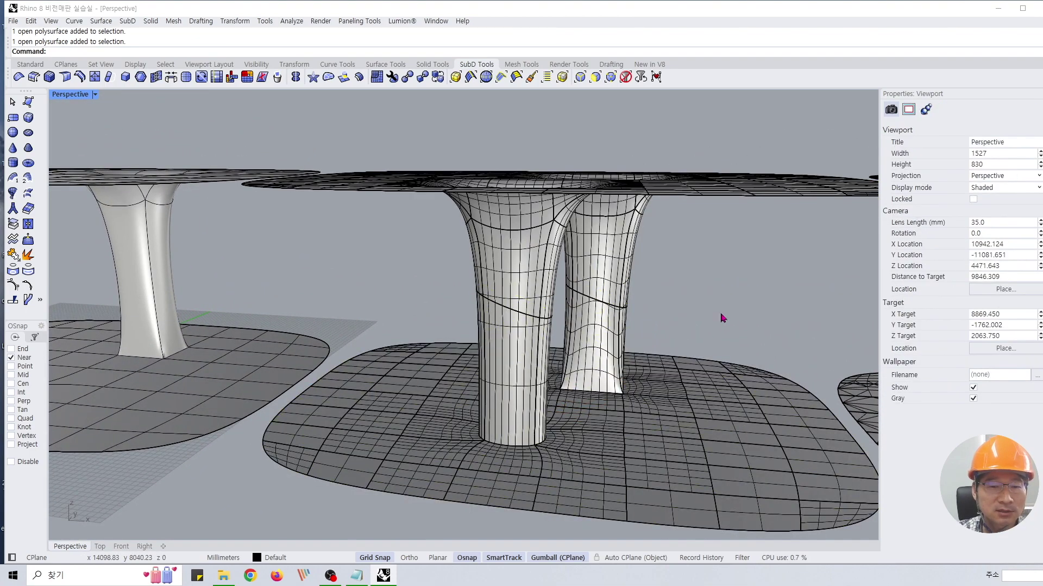
# - Duplicate the new two-column SubD structure along the X axis, placing the copy directly beside the original
pyautogui.scroll(-10, 722, 319)
pyautogui.moveTo(467, 307); pyautogui.dragTo(374, 315, button='right')
pyautogui.click(373, 310)
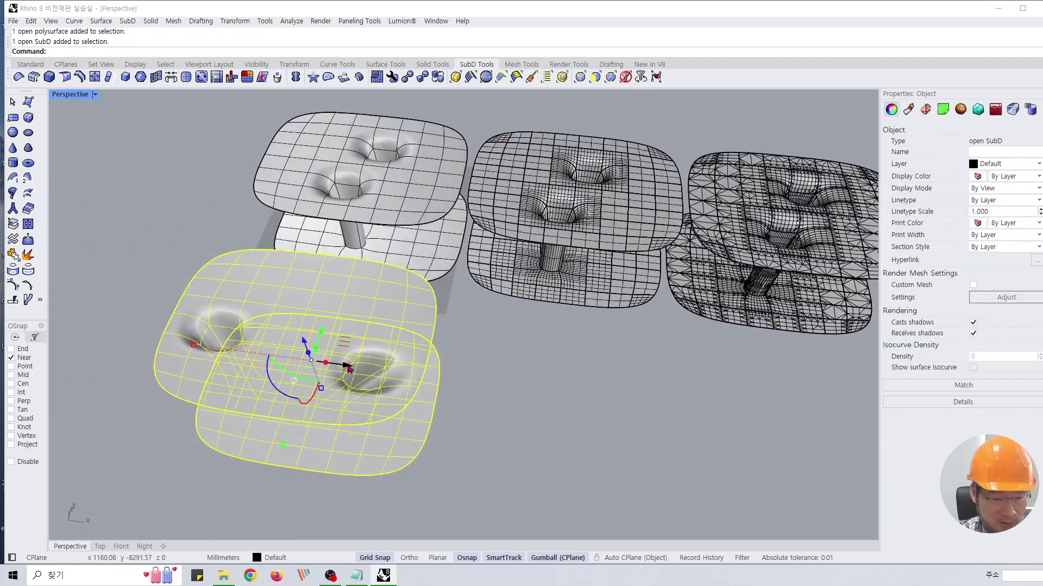
pyautogui.moveTo(350, 369); pyautogui.dragTo(630, 399)
pyautogui.press('alt')
pyautogui.click(759, 400)
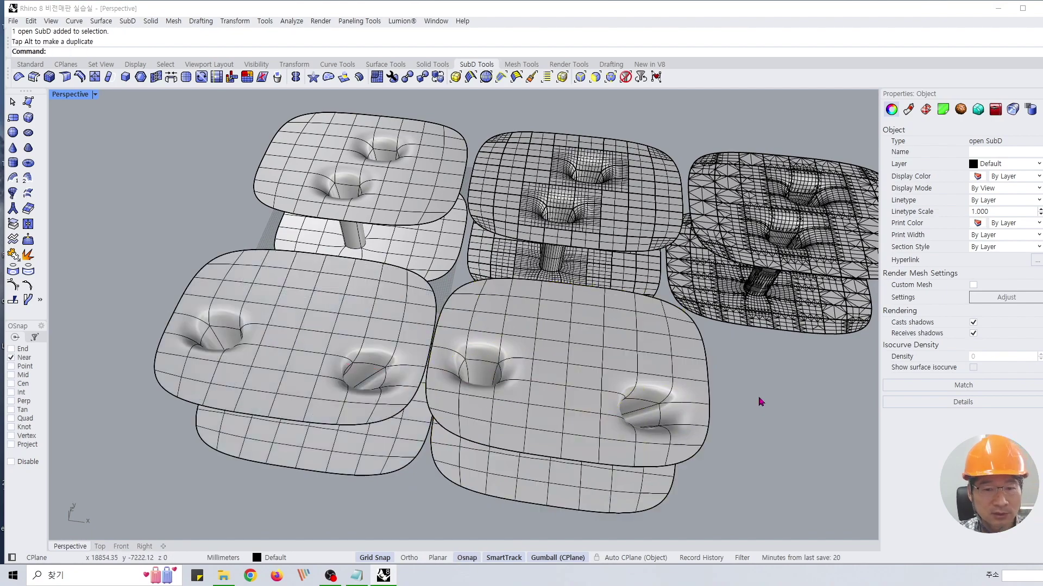
# - Delete the upper and lower polysurfaces of the structure behind the new copy
pyautogui.moveTo(592, 373); pyautogui.dragTo(594, 375, button='right')
pyautogui.click(570, 288)
pyautogui.moveTo(568, 285); pyautogui.dragTo(569, 324, button='right')
pyautogui.scroll(-5, 570, 321)
pyautogui.keyDown('shift'); pyautogui.click(563, 337); pyautogui.keyUp('shift')
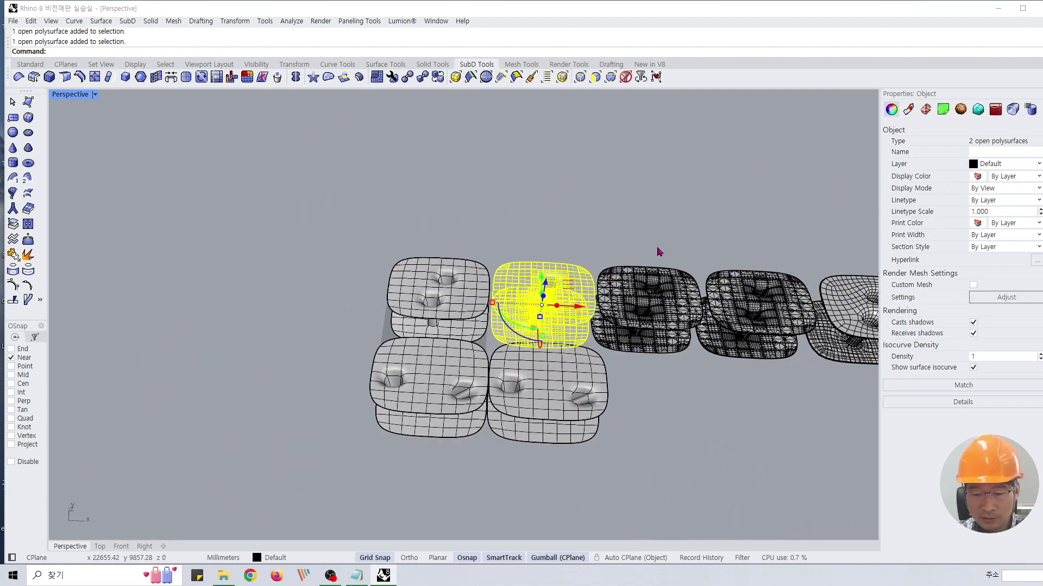
pyautogui.press('Delete')
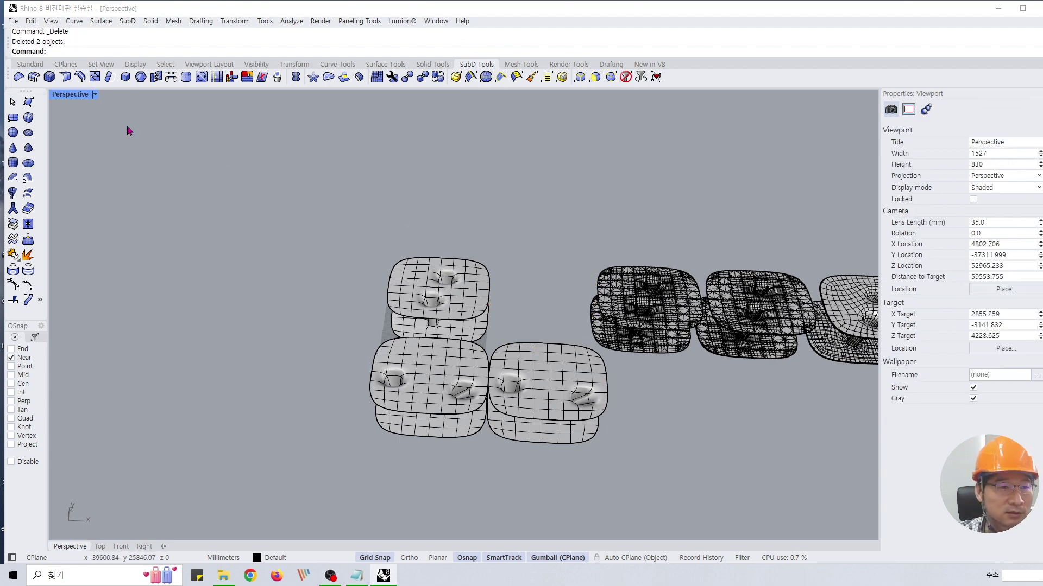
# - Inspect the column profiles of the structures in the Right view
pyautogui.doubleClick(71, 95)
pyautogui.scroll(-5, 234, 390)
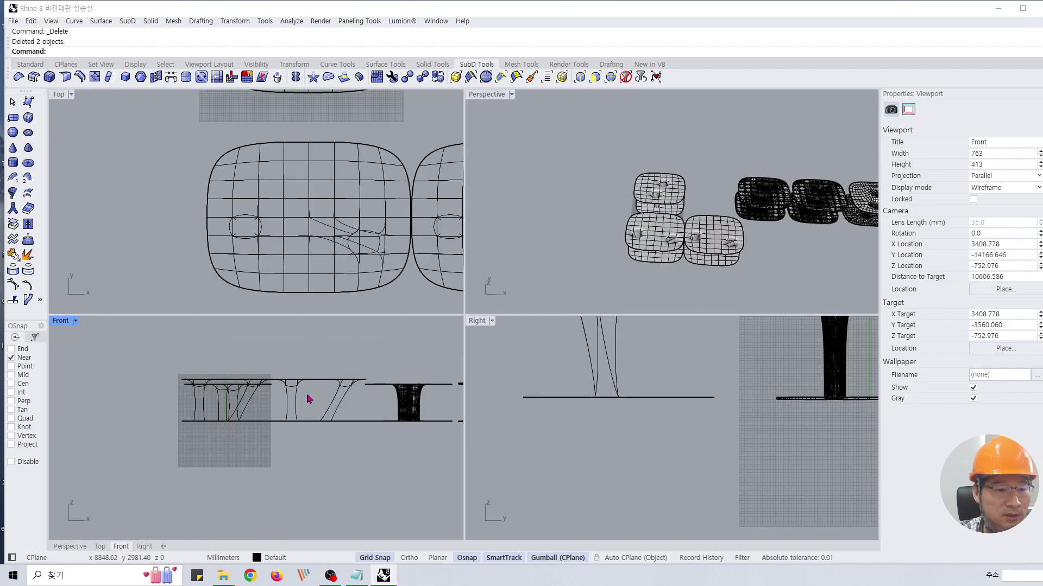
pyautogui.doubleClick(478, 321)
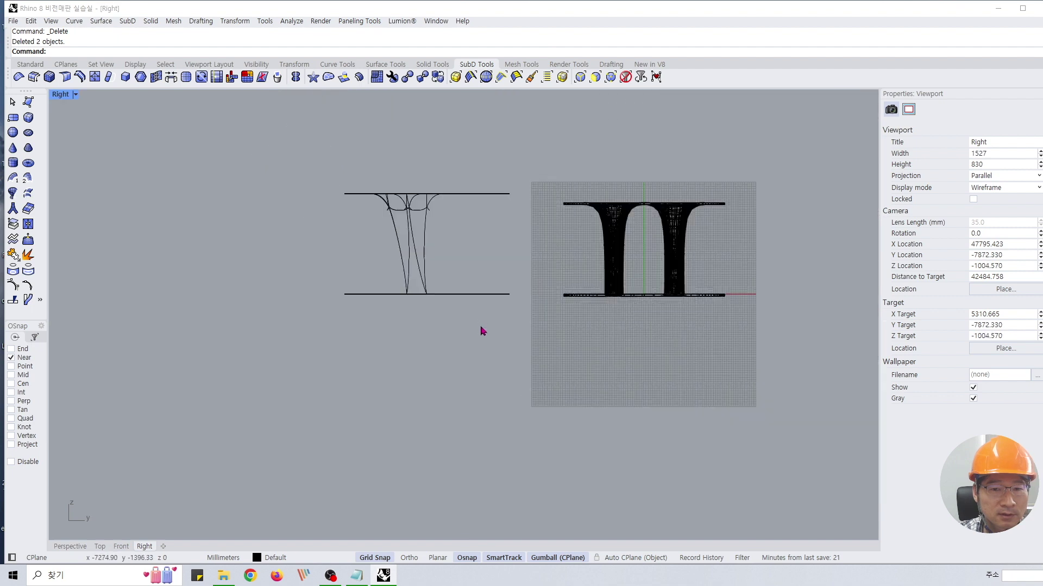
pyautogui.scroll(-3, 481, 329)
pyautogui.scroll(5, 481, 329)
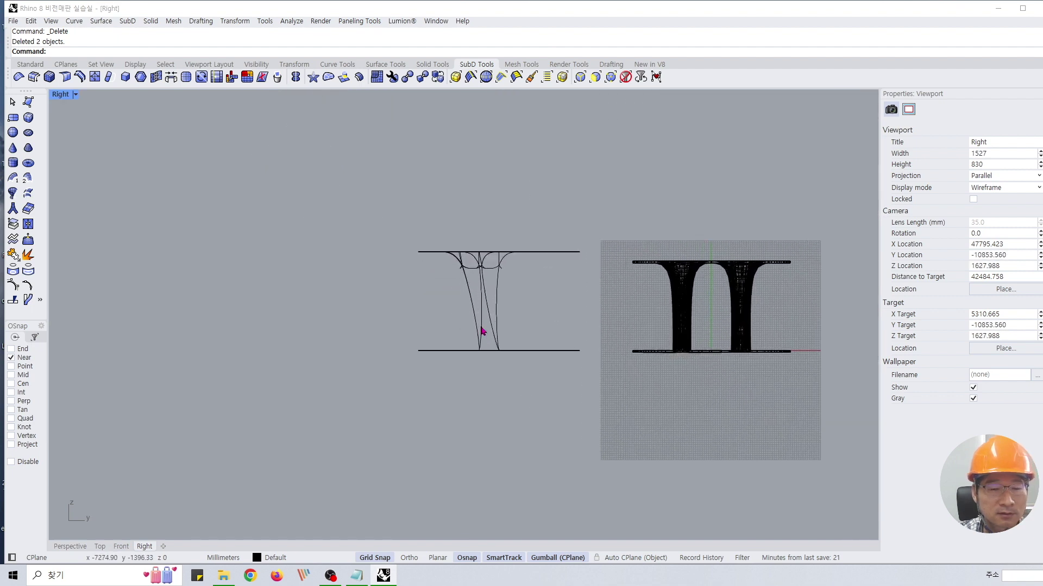
pyautogui.doubleClick(66, 95)
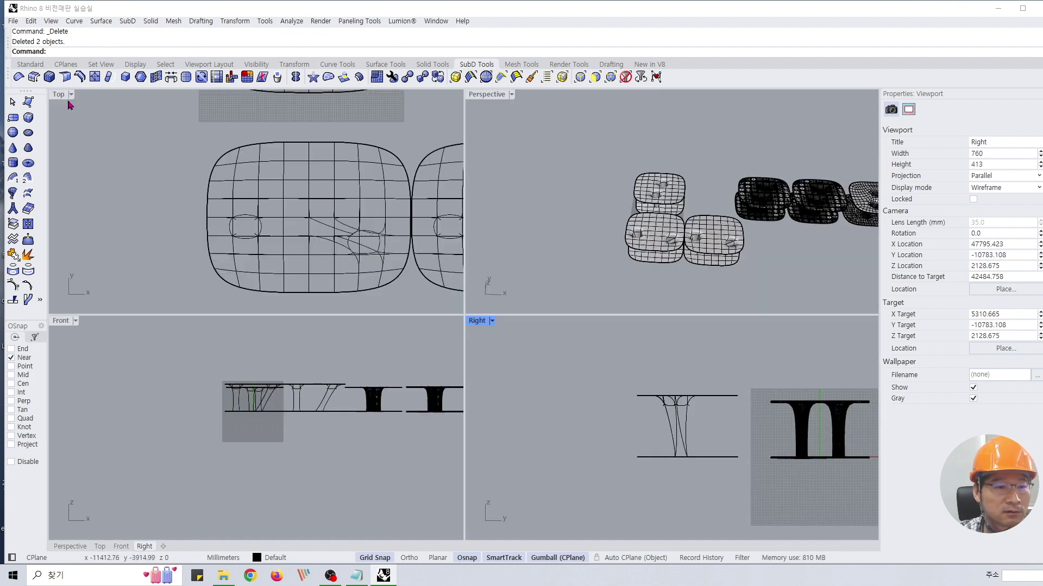
# - In the Front view, draw a single straight polyline sloping down across both columns of the duplicated two-column structure
pyautogui.doubleClick(59, 321)
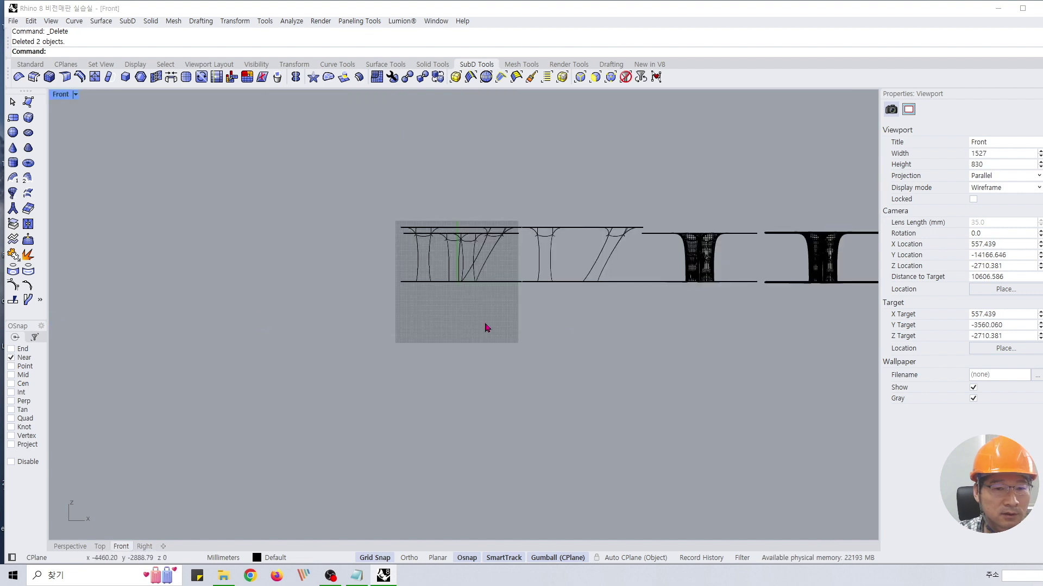
pyautogui.scroll(5, 568, 330)
pyautogui.moveTo(574, 288); pyautogui.dragTo(557, 292, button='right')
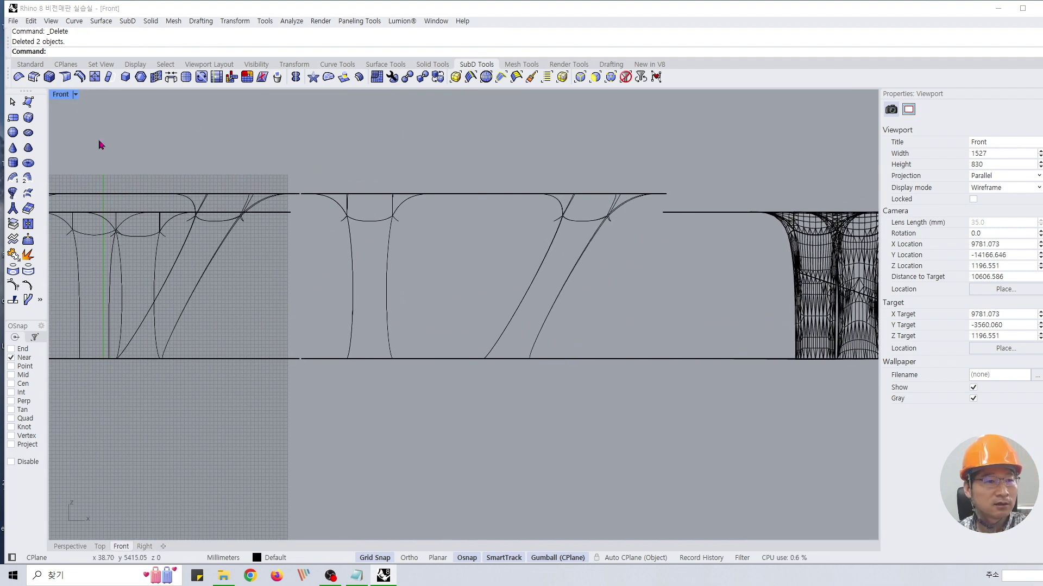
pyautogui.click(30, 64)
pyautogui.click(12, 118)
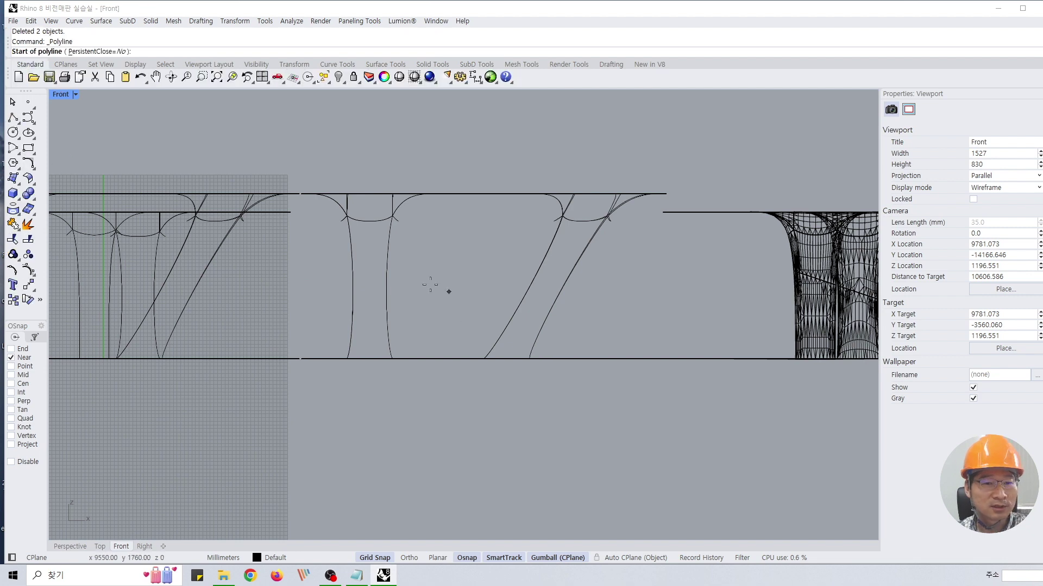
pyautogui.click(310, 254)
pyautogui.click(619, 325)
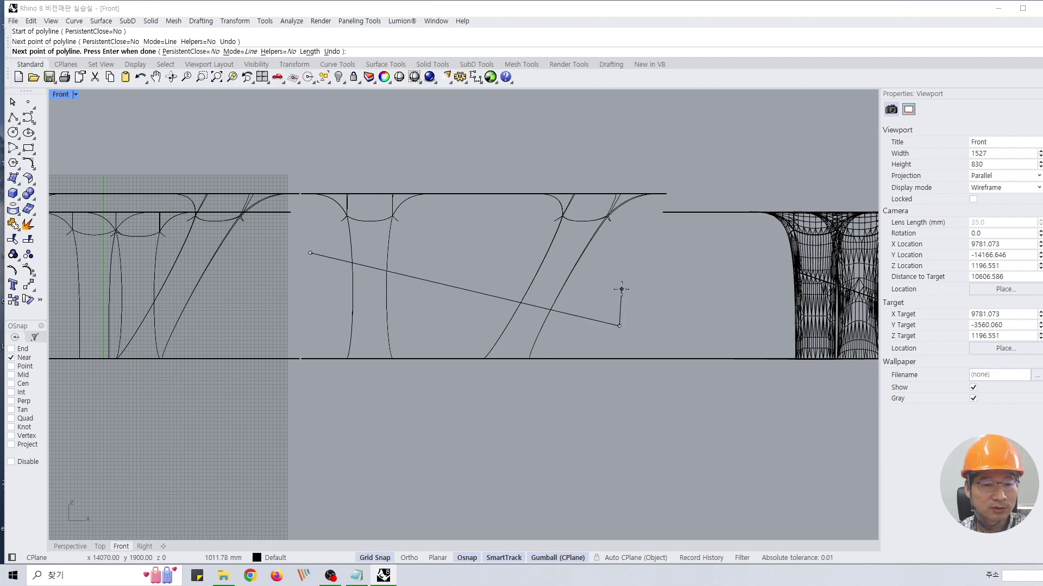
pyautogui.press('Return')
pyautogui.press('Return')
pyautogui.press('Escape')
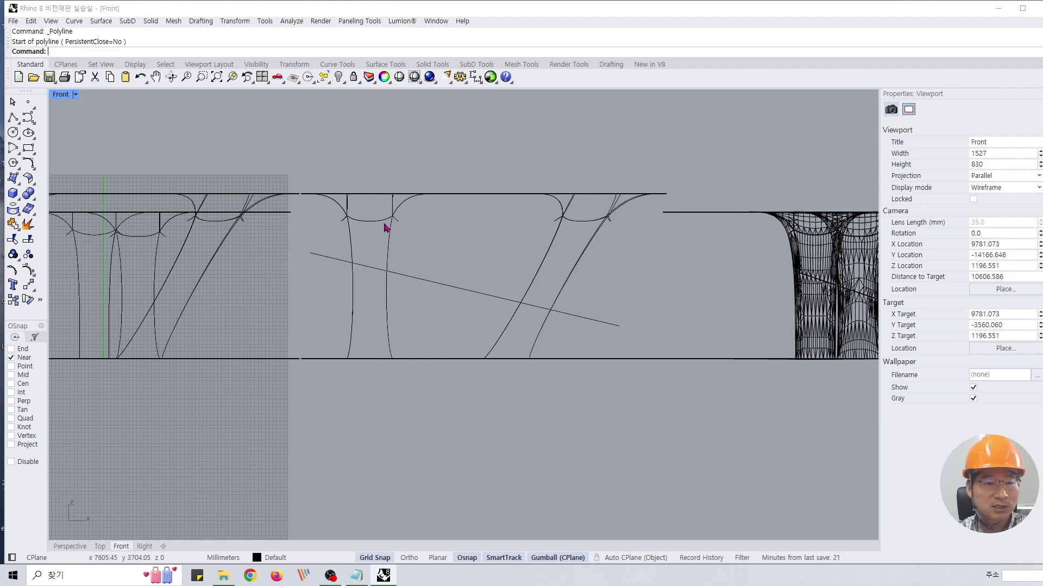
# - Split the duplicated SubD structure with the sloping line and select the upper piece to check the cut
pyautogui.click(28, 240)
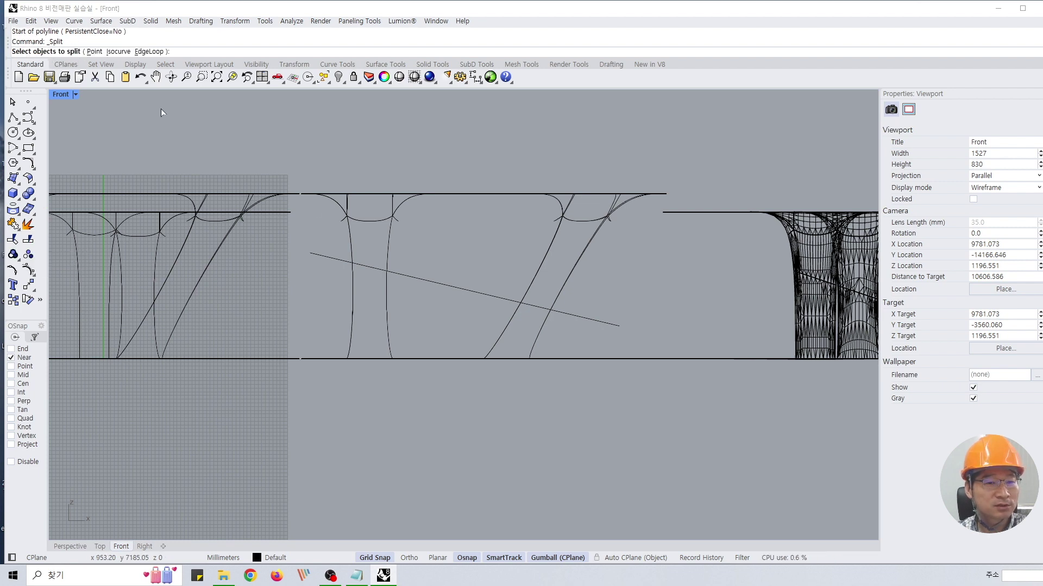
pyautogui.click(369, 225)
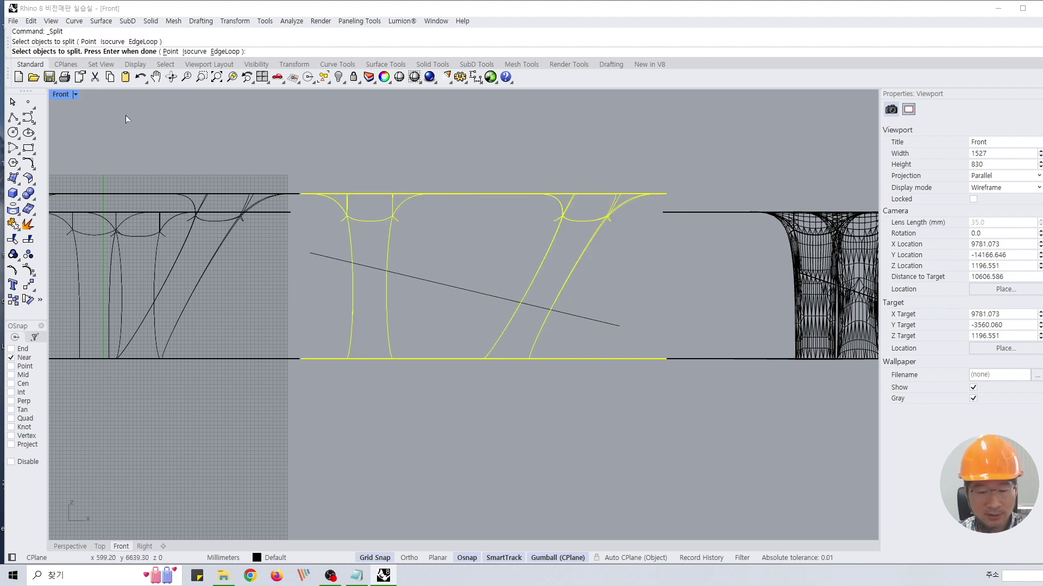
pyautogui.press('Return')
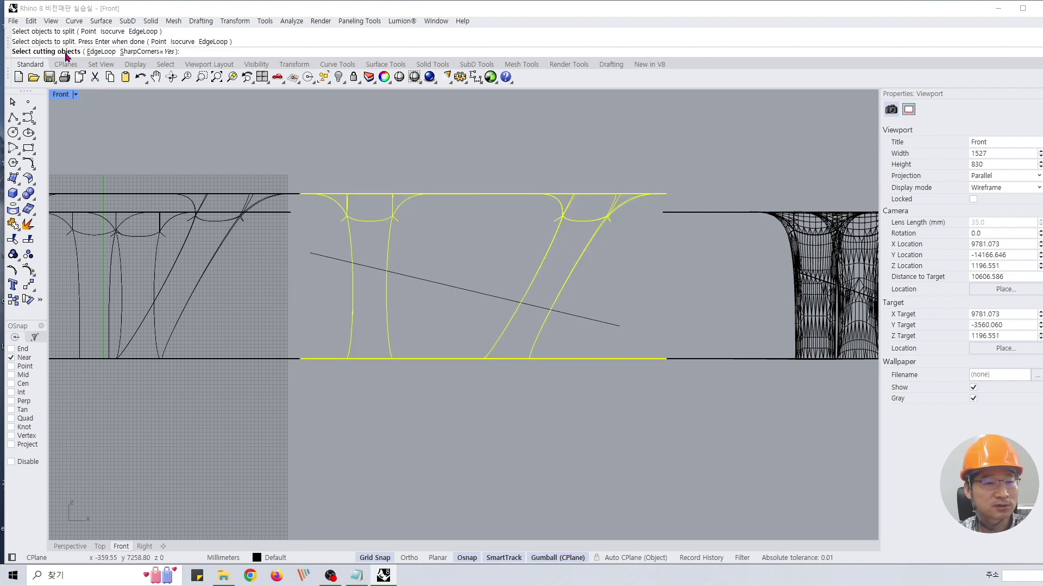
pyautogui.click(425, 281)
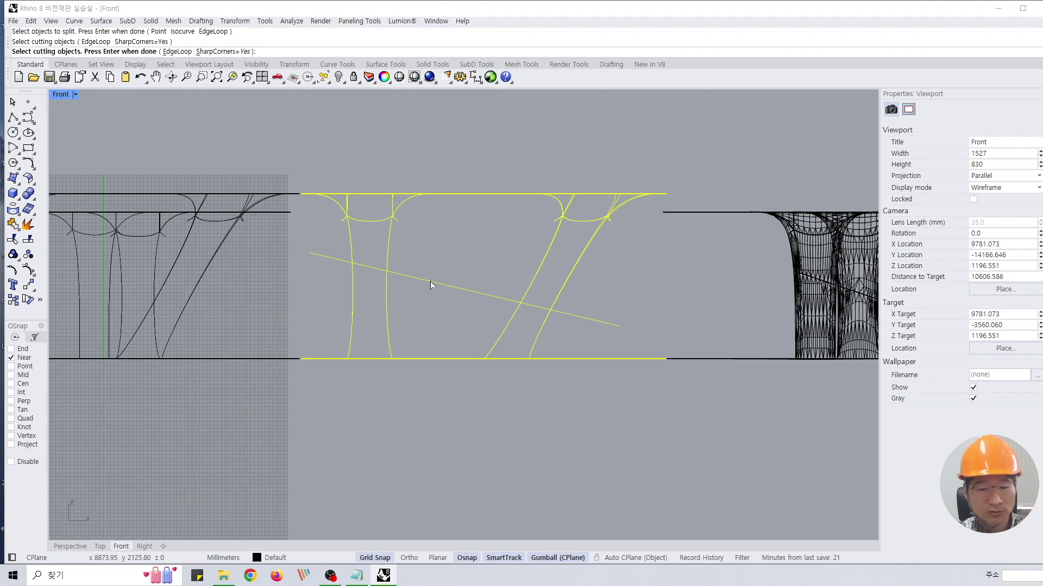
pyautogui.press('Return')
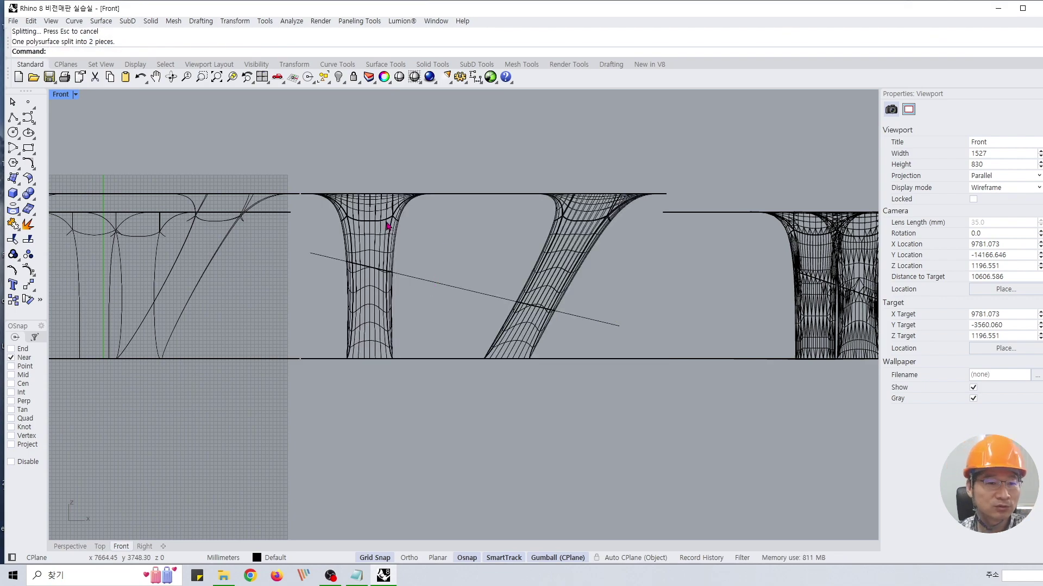
pyautogui.click(358, 230)
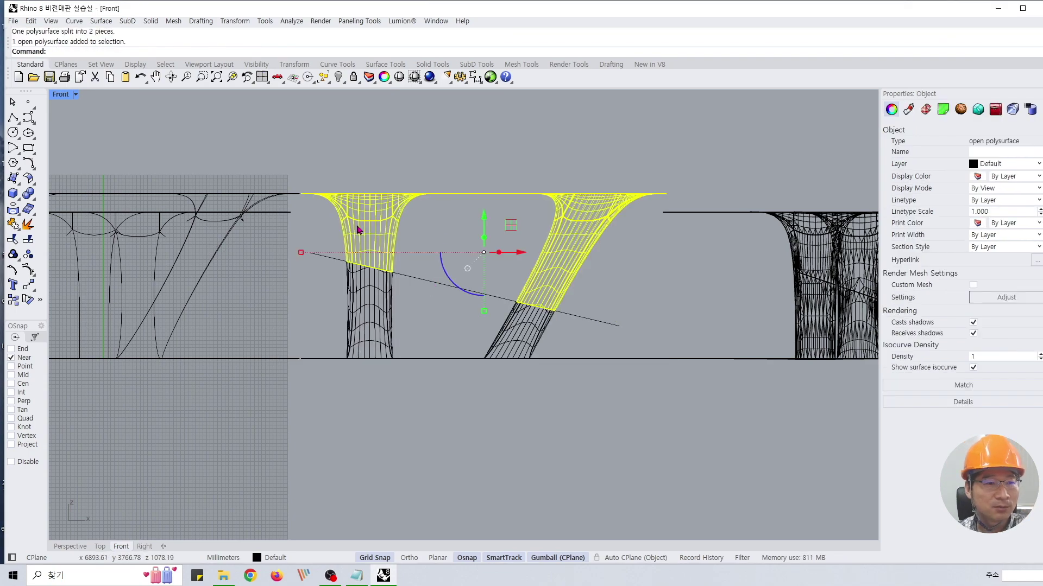
pyautogui.click(342, 158)
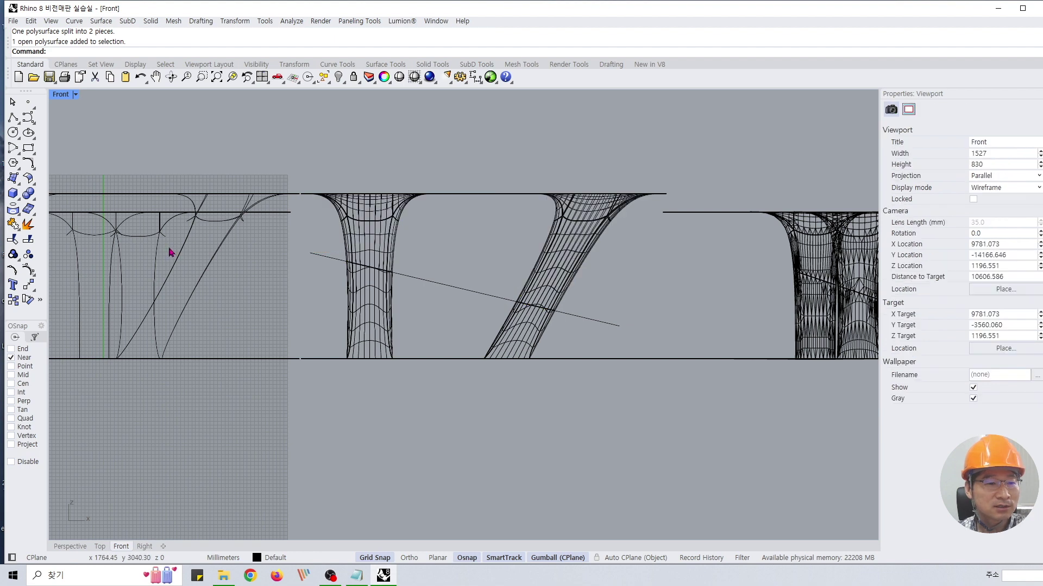
# - Delete the sloping cutting line that crosses the two columns
pyautogui.click(366, 250)
pyautogui.click(431, 292)
pyautogui.click(433, 283)
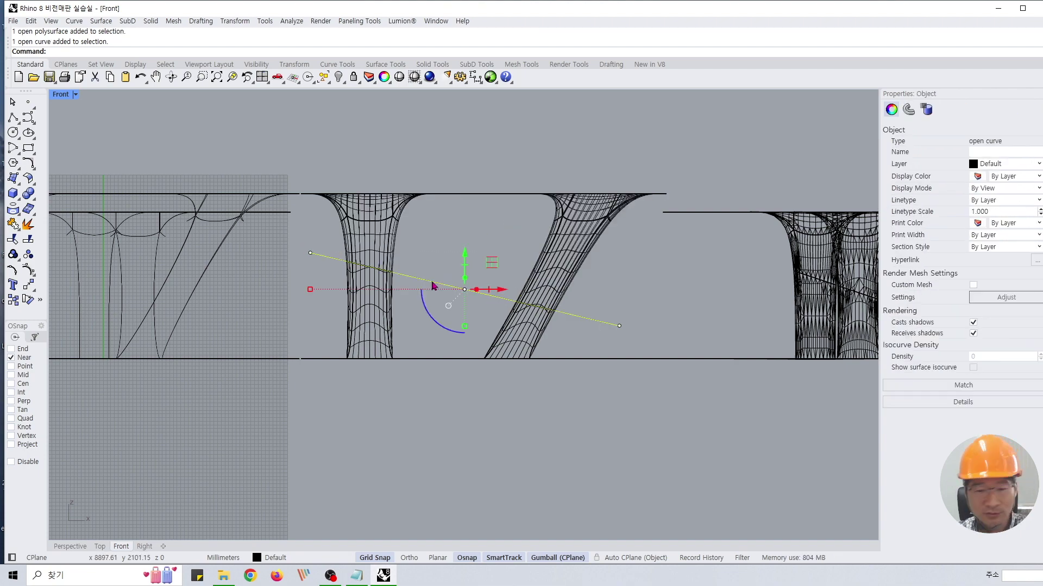
pyautogui.press('Delete')
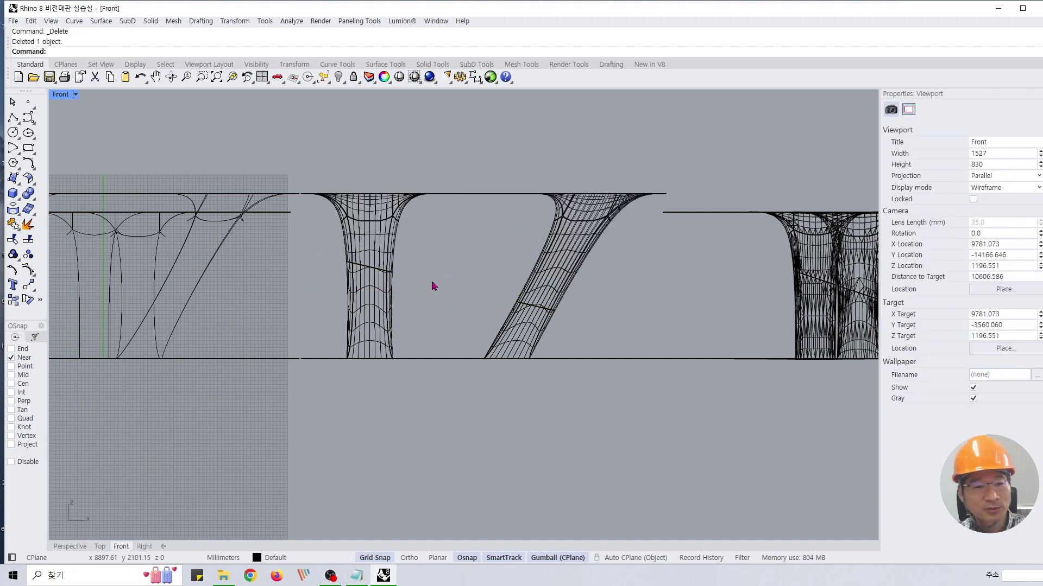
# - Examine the triangulated structure beside the split copy in the Perspective view, selecting its upper and lower meshes in turn
pyautogui.doubleClick(64, 95)
pyautogui.doubleClick(488, 95)
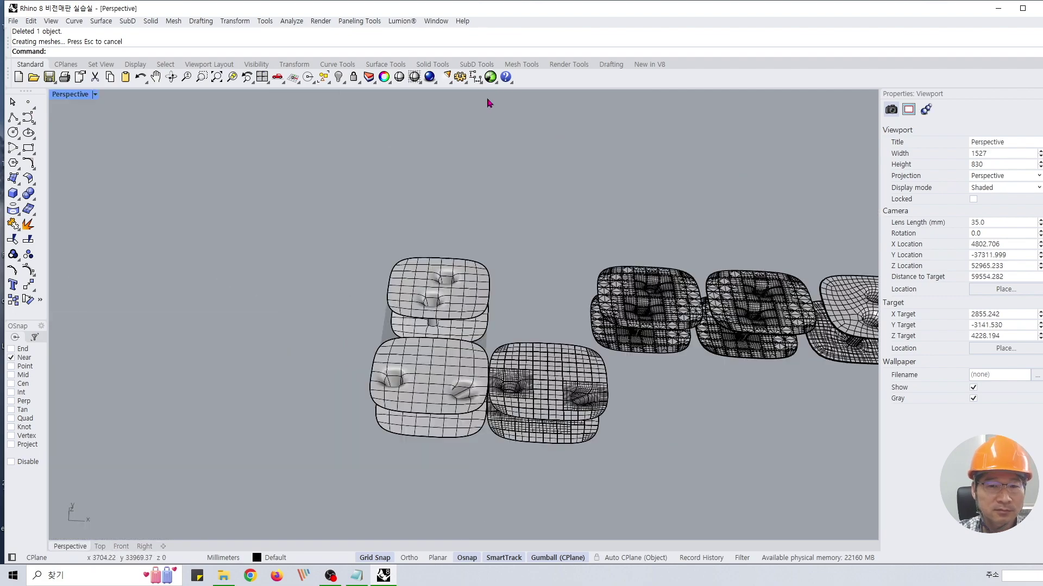
pyautogui.scroll(5, 554, 285)
pyautogui.moveTo(553, 286); pyautogui.dragTo(538, 239, button='right')
pyautogui.click(538, 239)
pyautogui.scroll(3, 628, 384)
pyautogui.moveTo(646, 370); pyautogui.dragTo(618, 301, button='right')
pyautogui.click(628, 384)
pyautogui.click(274, 241)
pyautogui.click(624, 149)
pyautogui.click(614, 375)
pyautogui.click(616, 271)
# - View the object details of the selected upper mesh, close the description and clear the selection
pyautogui.click(945, 403)
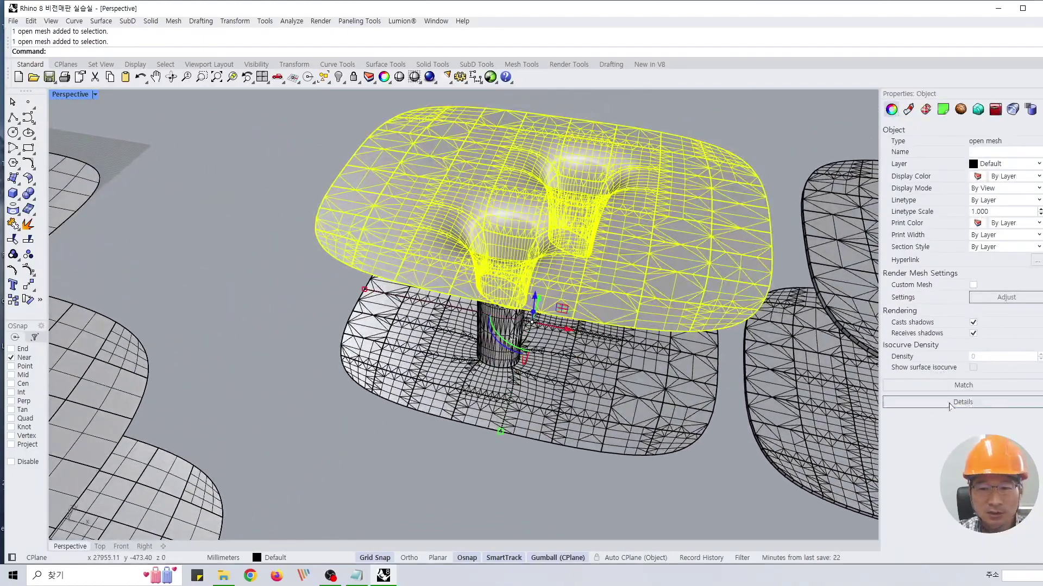
pyautogui.click(671, 367)
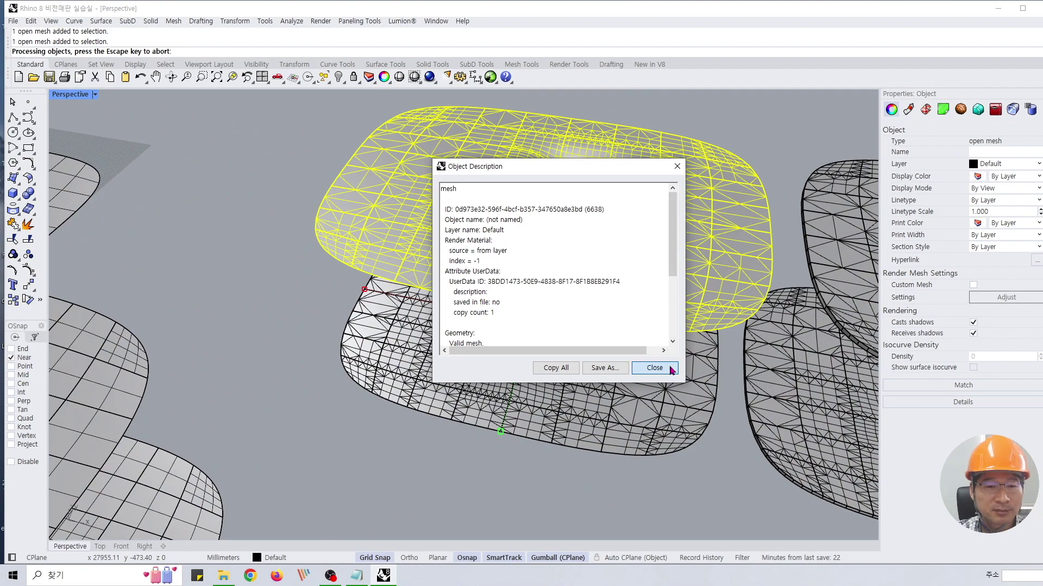
pyautogui.click(479, 474)
pyautogui.scroll(-5, 479, 367)
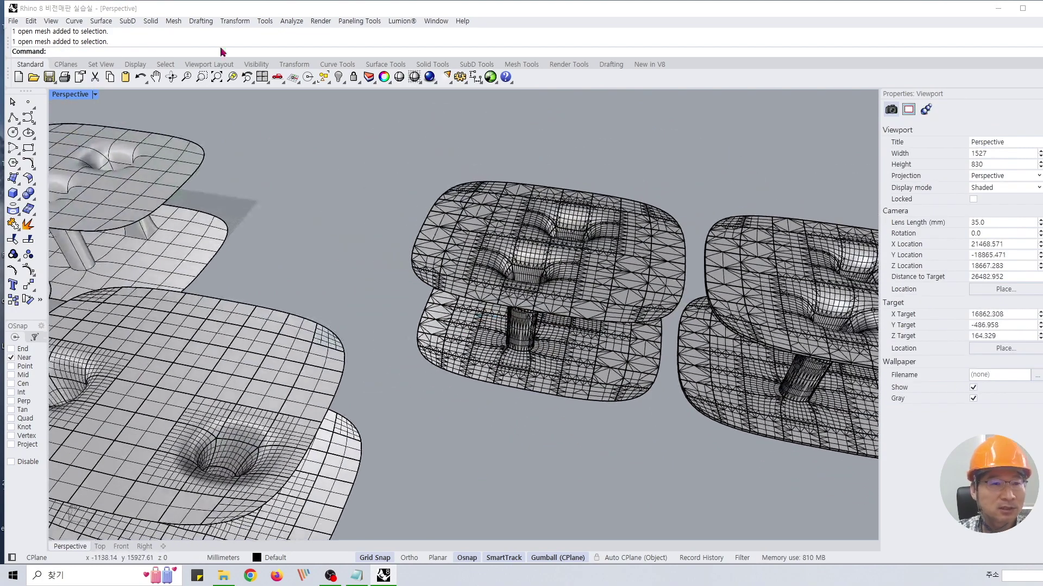
# - Delete both open meshes of the triangulated structure nearest the split copy
pyautogui.click(174, 21)
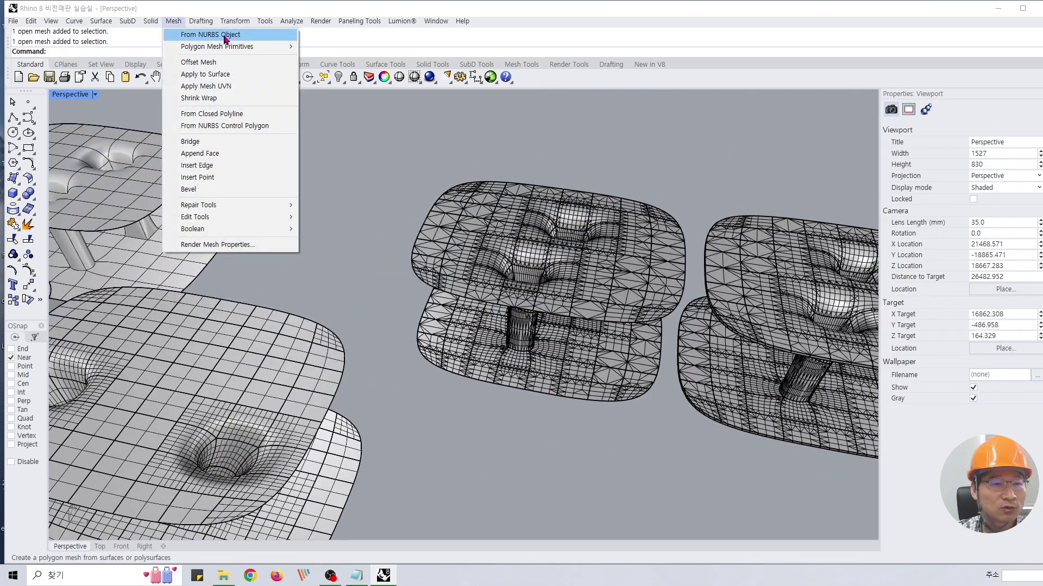
pyautogui.click(574, 135)
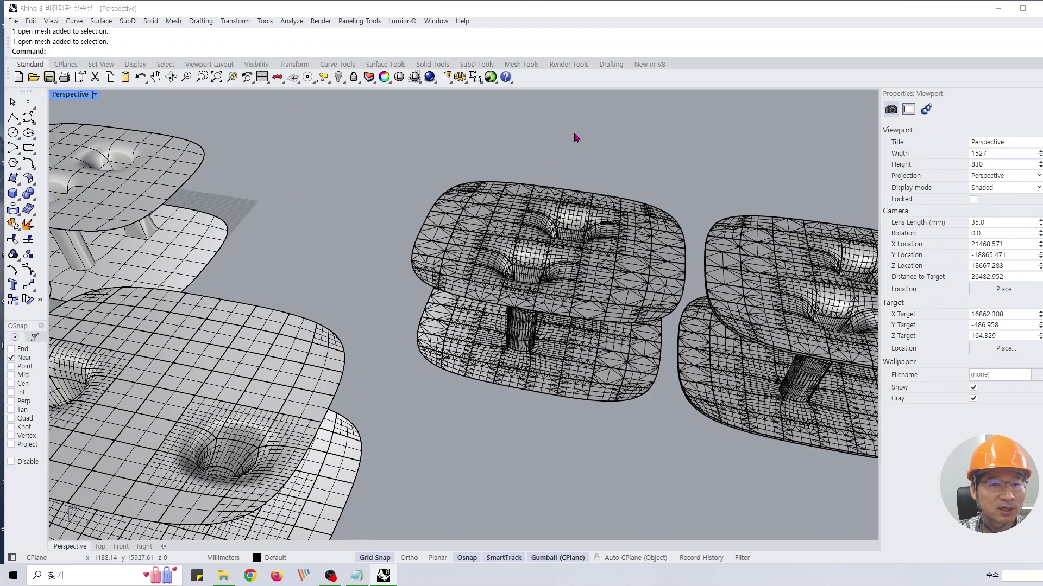
pyautogui.scroll(-4, 582, 213)
pyautogui.click(465, 251)
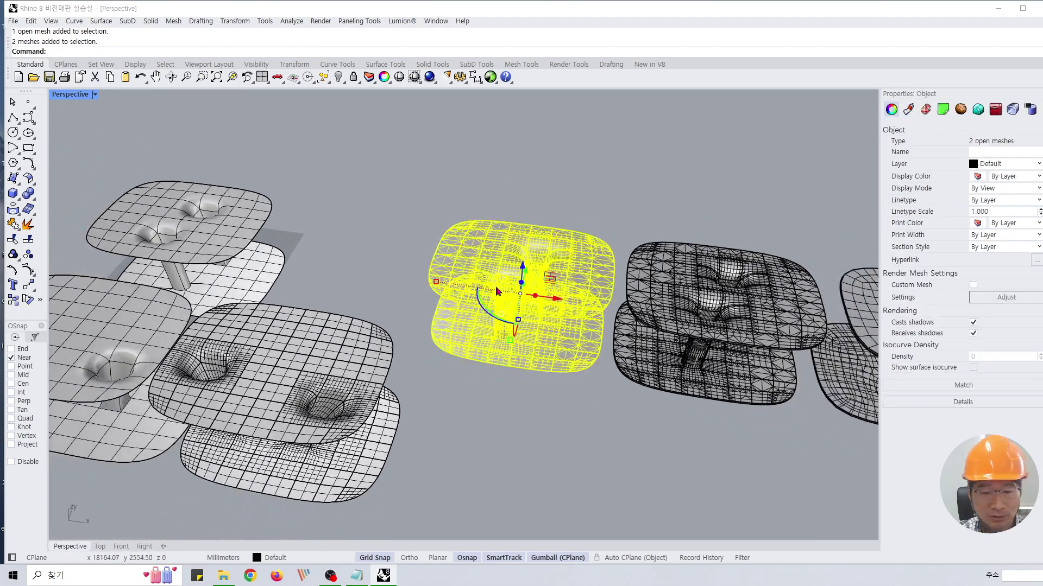
pyautogui.press('Delete')
# - Duplicate the upper and lower split polysurfaces along the X axis, placing the copy directly beside the original
pyautogui.click(330, 383)
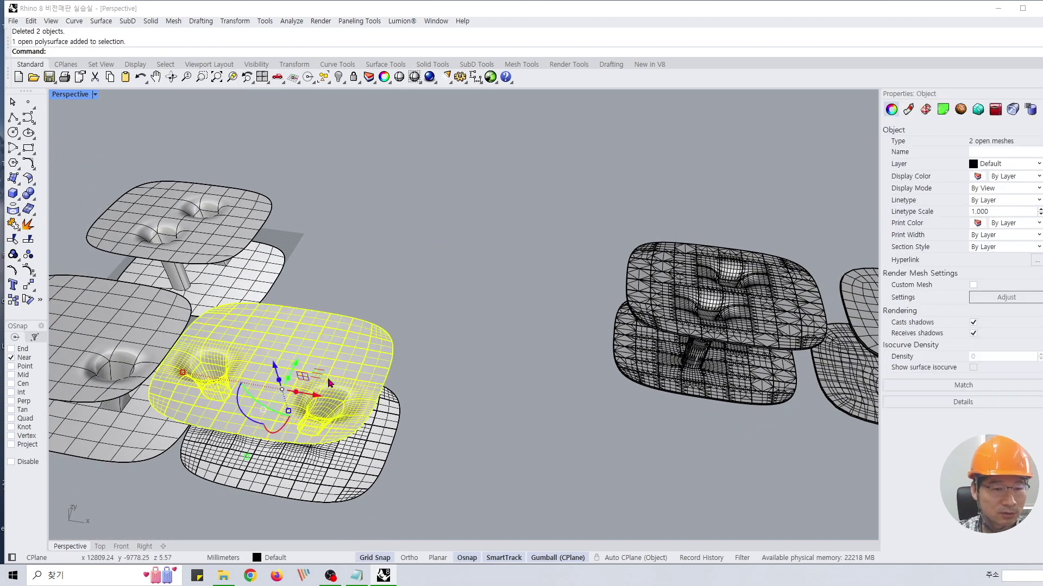
pyautogui.keyDown('shift'); pyautogui.click(373, 467); pyautogui.keyUp('shift')
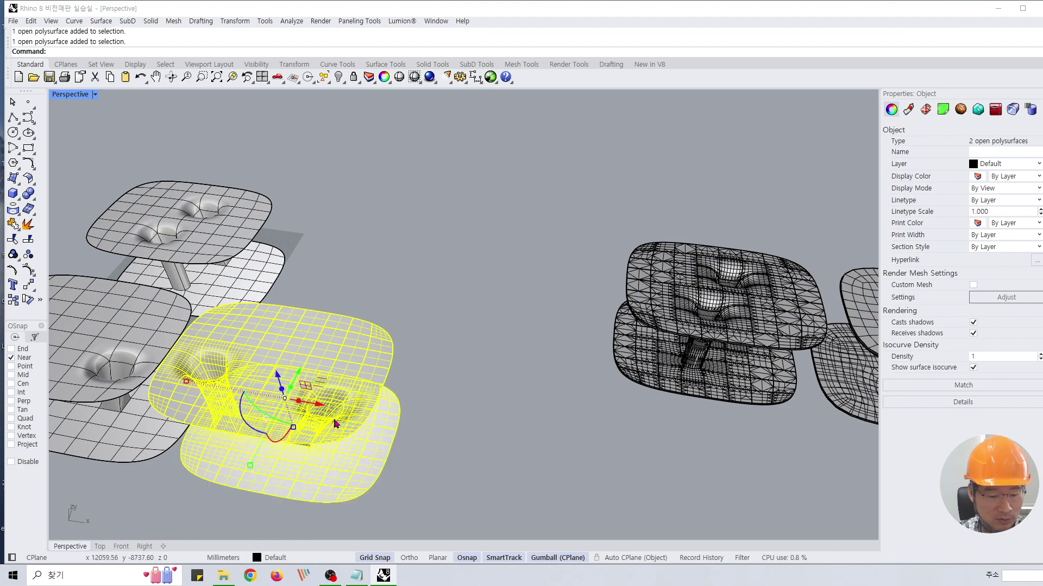
pyautogui.keyDown('alt'); pyautogui.moveTo(319, 403); pyautogui.dragTo(553, 441); pyautogui.keyUp('alt')
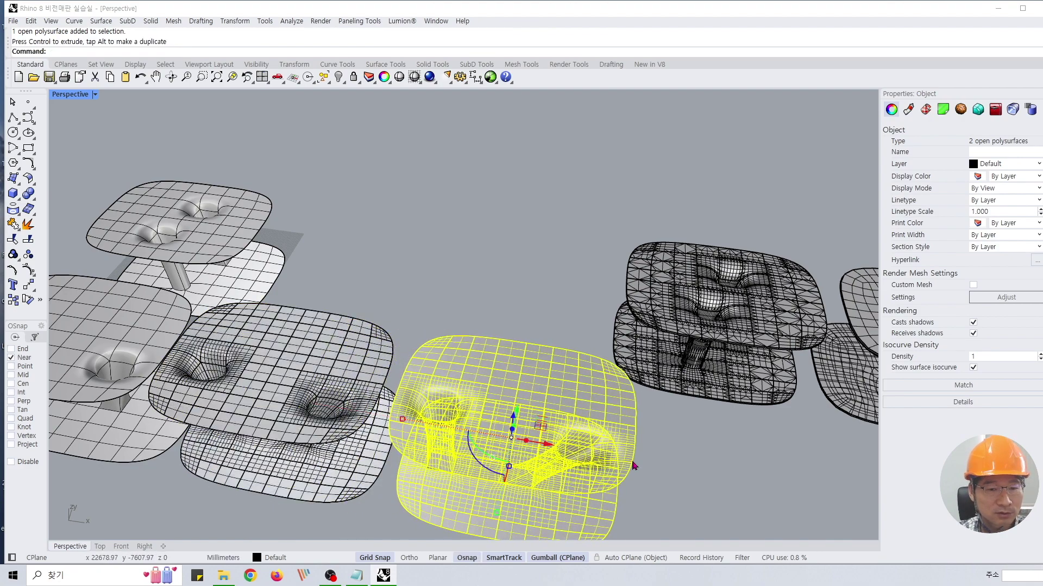
pyautogui.click(636, 466)
pyautogui.moveTo(616, 401); pyautogui.dragTo(552, 313, button='right')
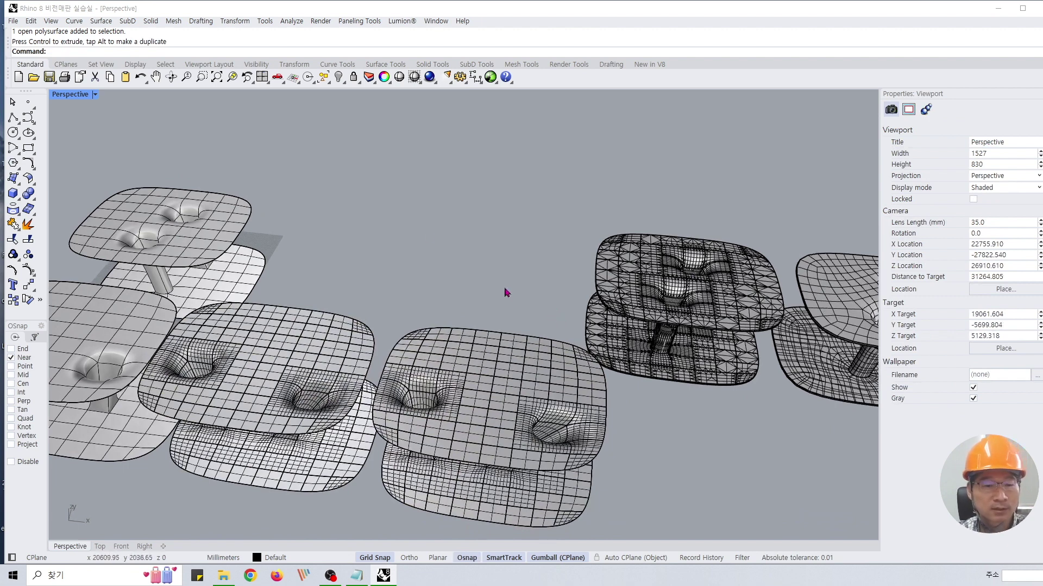
# - Create meshes from the new copy's upper and lower polysurfaces, previewing and accepting the existing simple mesh settings
pyautogui.click(201, 21)
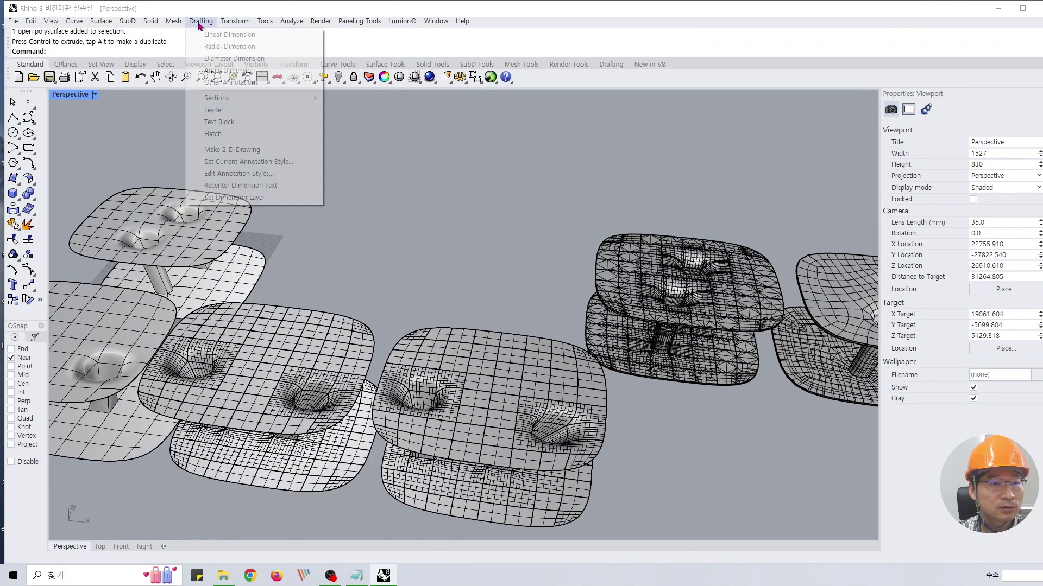
pyautogui.click(188, 35)
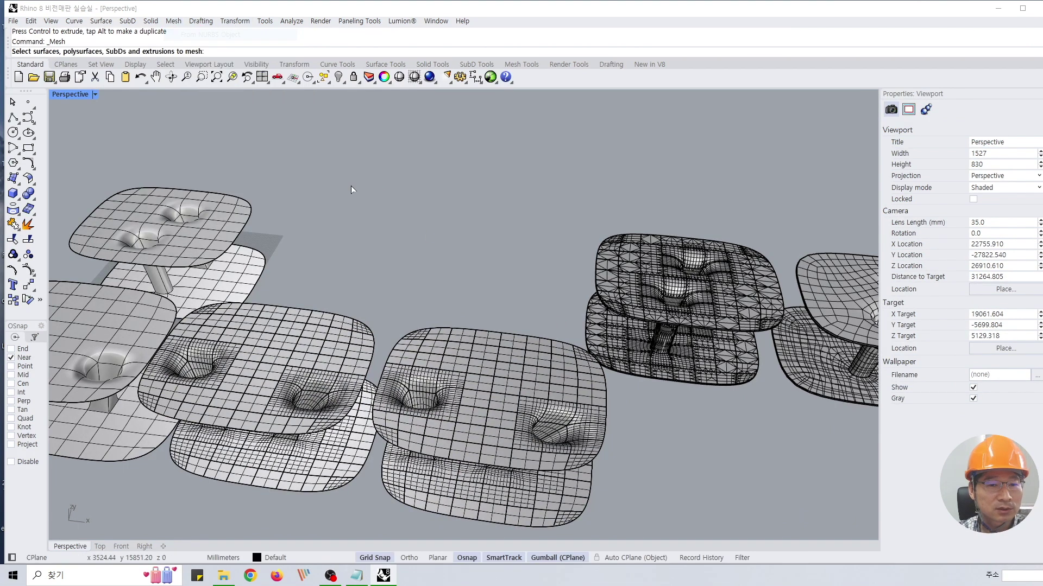
pyautogui.click(493, 350)
pyautogui.moveTo(493, 350); pyautogui.dragTo(495, 388, button='right')
pyautogui.click(487, 458)
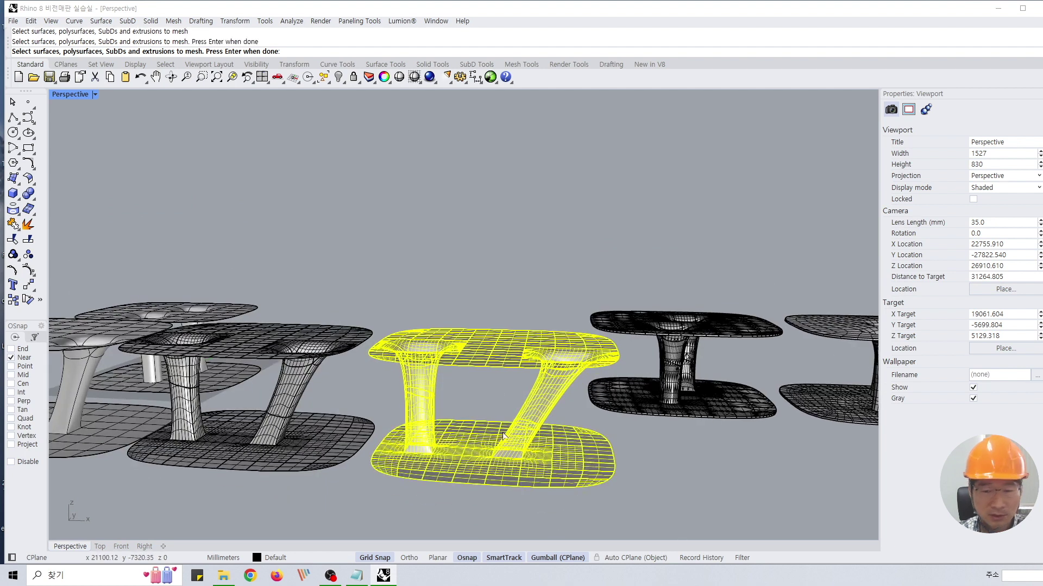
pyautogui.press('Return')
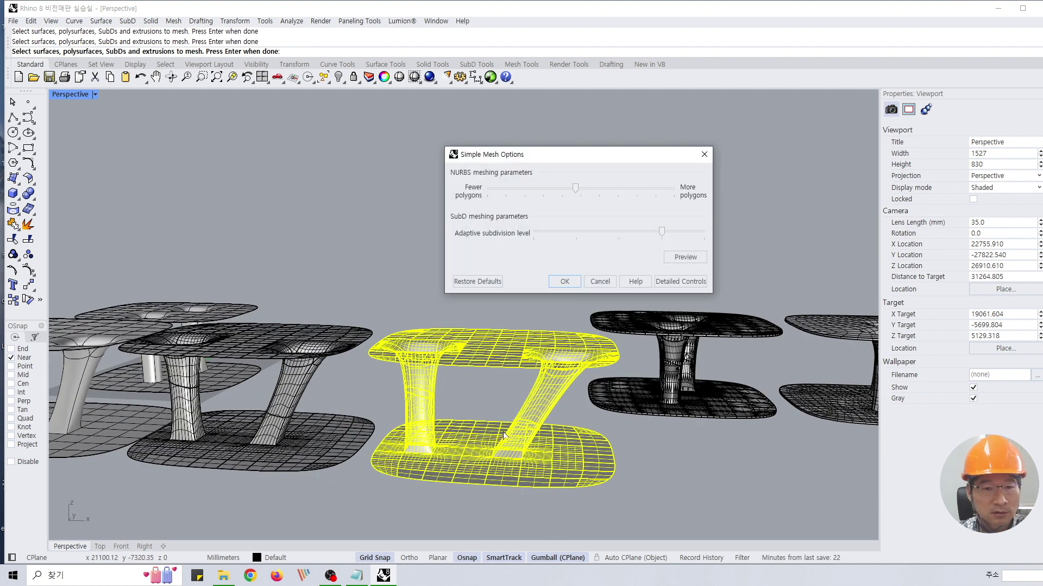
pyautogui.click(681, 257)
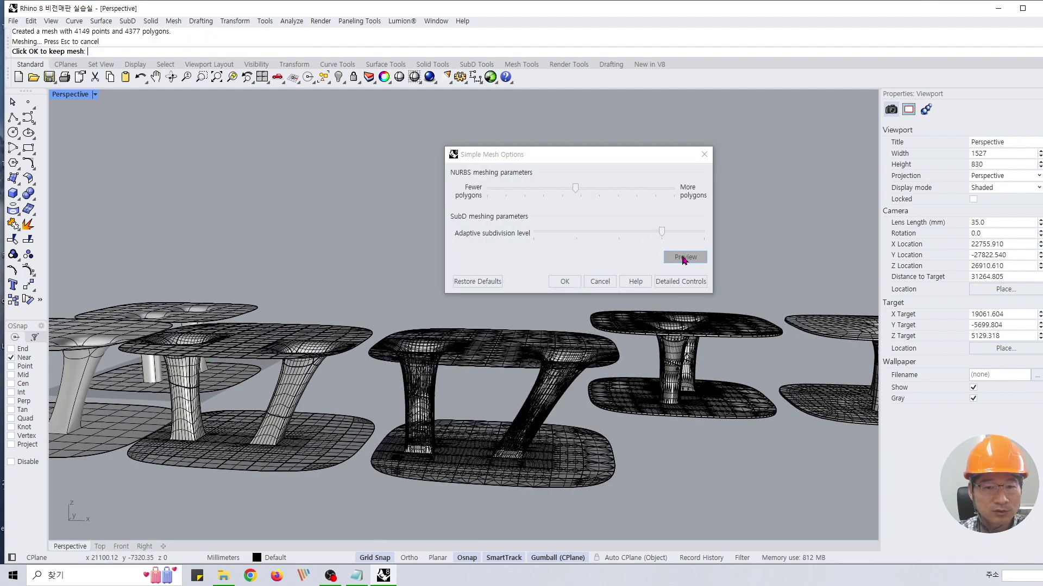
pyautogui.click(576, 283)
pyautogui.moveTo(549, 224); pyautogui.dragTo(531, 256, button='right')
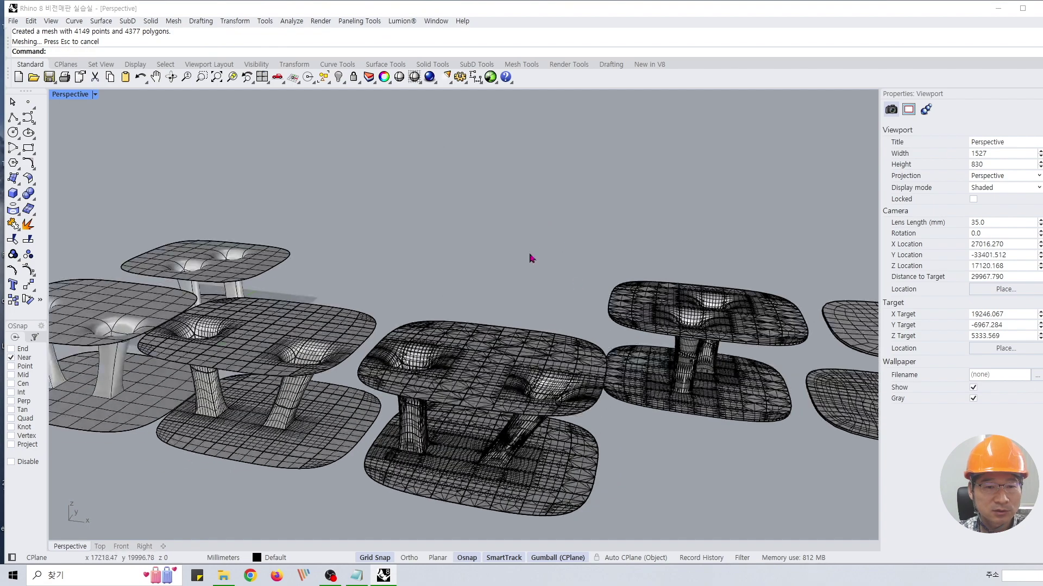
# - Compare the new triangulated meshes with the thickened mesh structures and the split polysurface copy from above and below
pyautogui.click(508, 356)
pyautogui.click(479, 278)
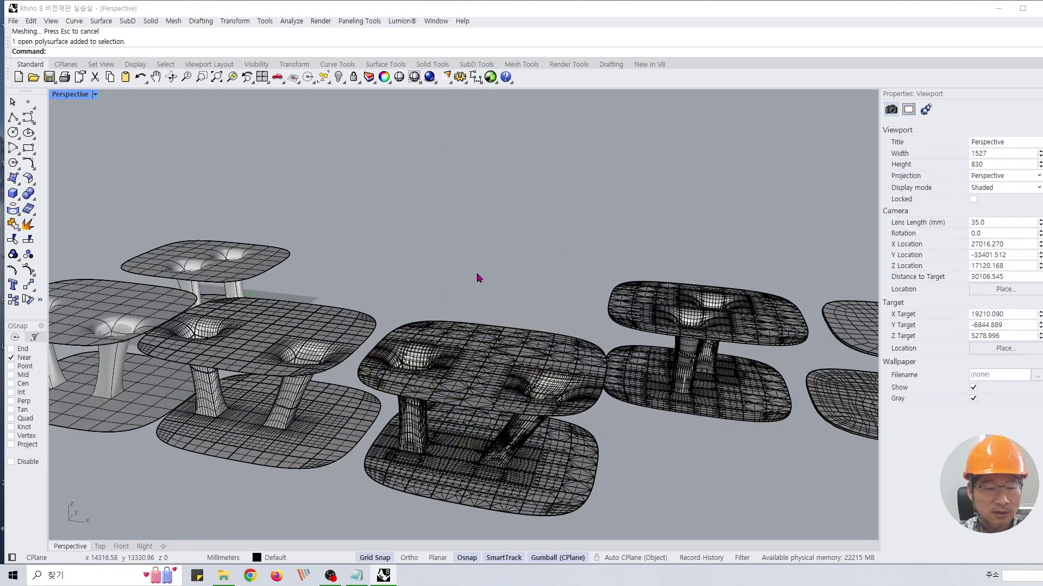
pyautogui.scroll(4, 483, 269)
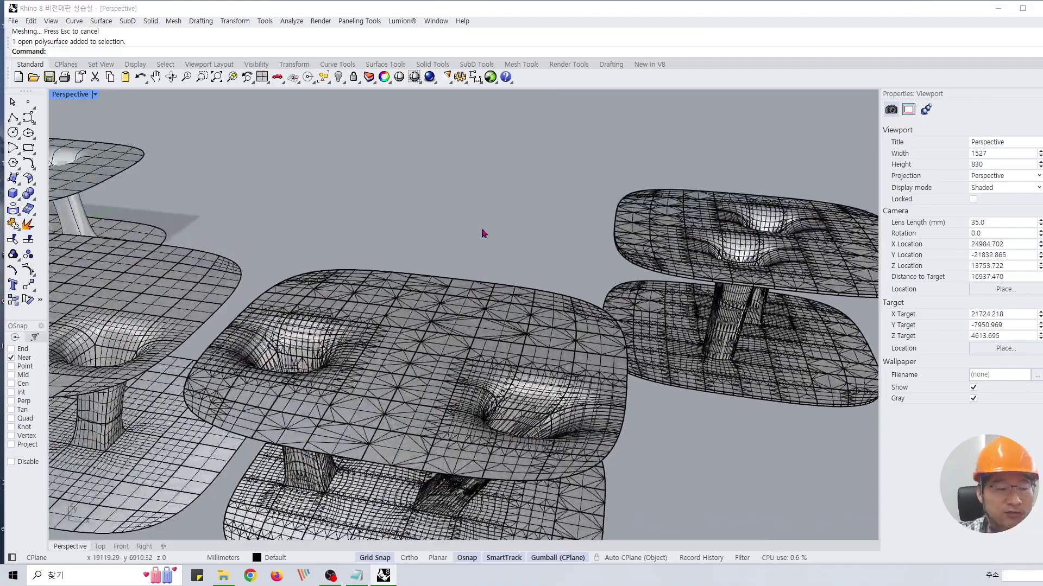
pyautogui.scroll(2, 485, 234)
pyautogui.scroll(-5, 487, 235)
pyautogui.moveTo(727, 255); pyautogui.dragTo(677, 310, button='right')
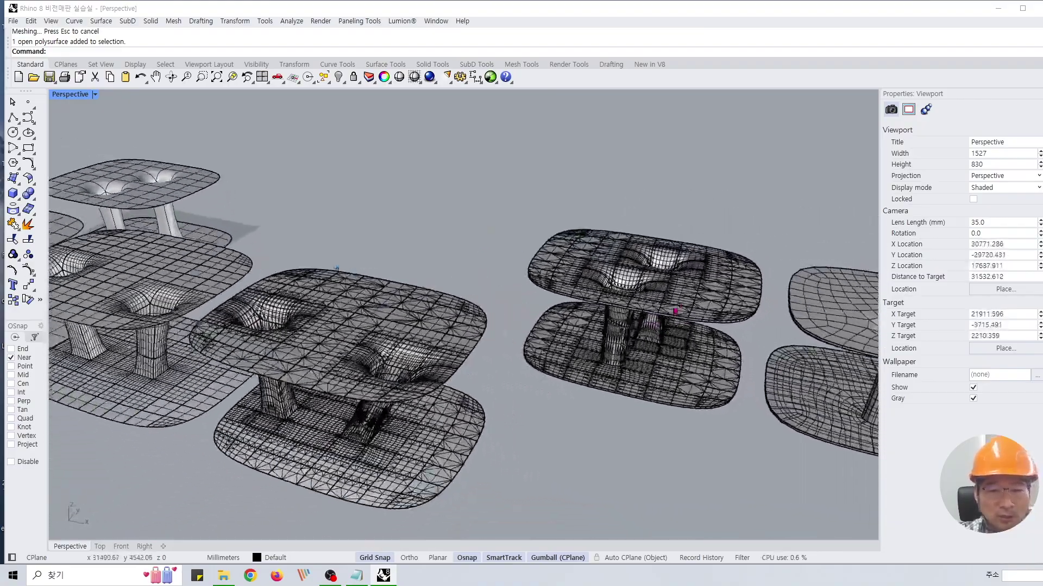
pyautogui.scroll(4, 631, 313)
pyautogui.scroll(4, 632, 312)
pyautogui.moveTo(582, 362); pyautogui.dragTo(580, 293, button='right')
pyautogui.click(580, 294)
pyautogui.press('Escape')
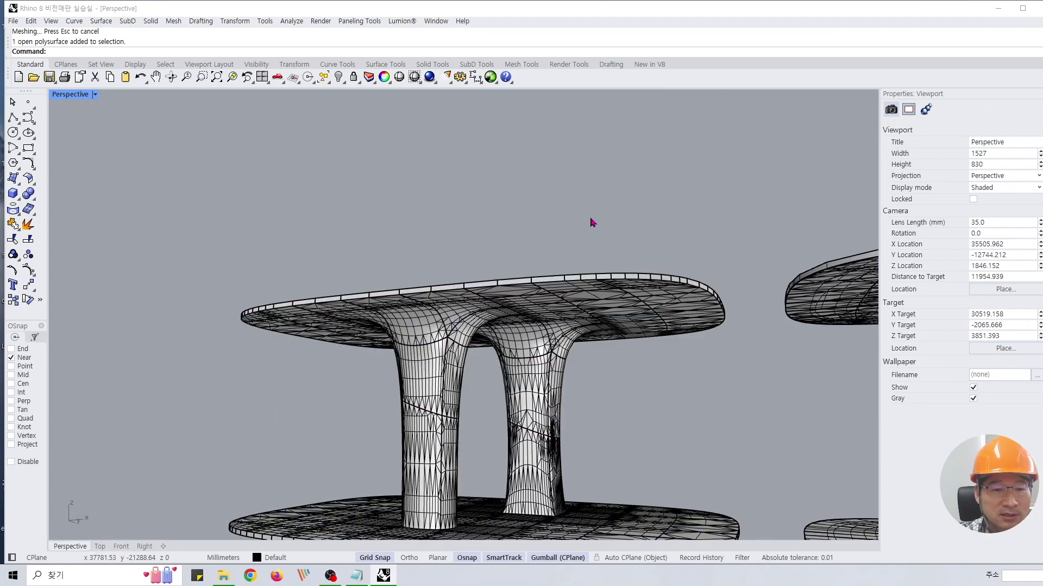
pyautogui.moveTo(592, 221); pyautogui.dragTo(573, 304, button='right')
pyautogui.scroll(-6, 574, 299)
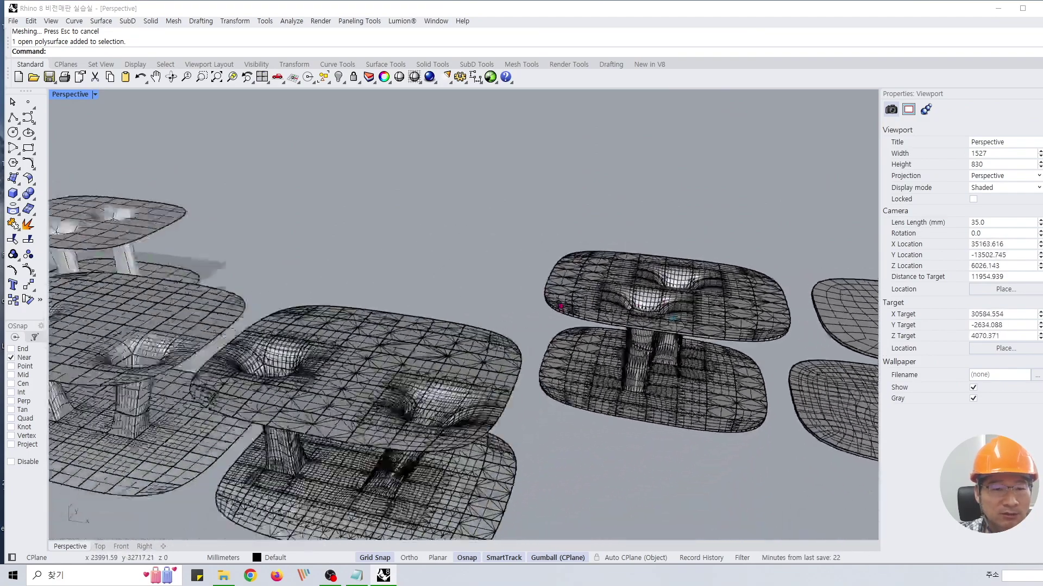
pyautogui.moveTo(462, 326); pyautogui.dragTo(584, 276, button='right')
pyautogui.click(333, 334)
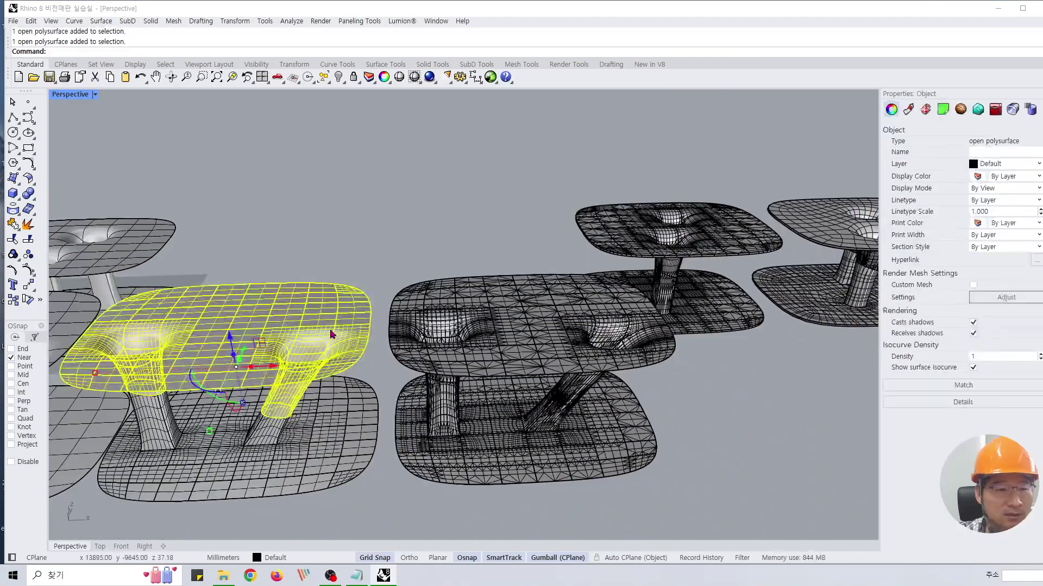
pyautogui.scroll(5, 333, 334)
pyautogui.moveTo(332, 335); pyautogui.dragTo(352, 325, button='right')
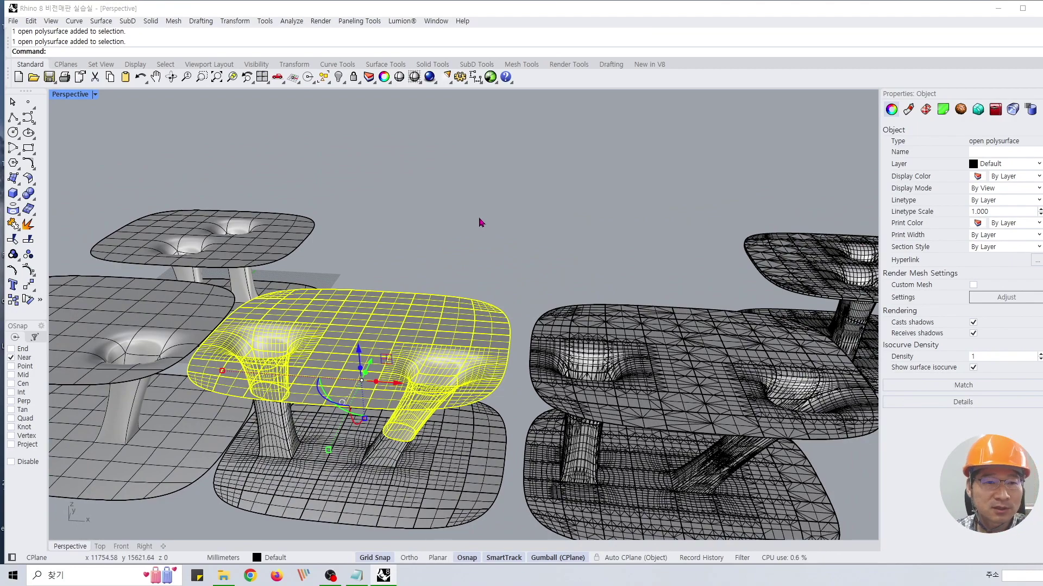
pyautogui.moveTo(479, 218); pyautogui.dragTo(484, 155, button='right')
pyautogui.moveTo(426, 325); pyautogui.dragTo(408, 321, button='right')
pyautogui.click(379, 265)
# - Duplicate the two polysurfaces and two meshes of the newly meshed structure along the X axis, placing the copy beside it
pyautogui.moveTo(394, 212); pyautogui.dragTo(402, 236, button='right')
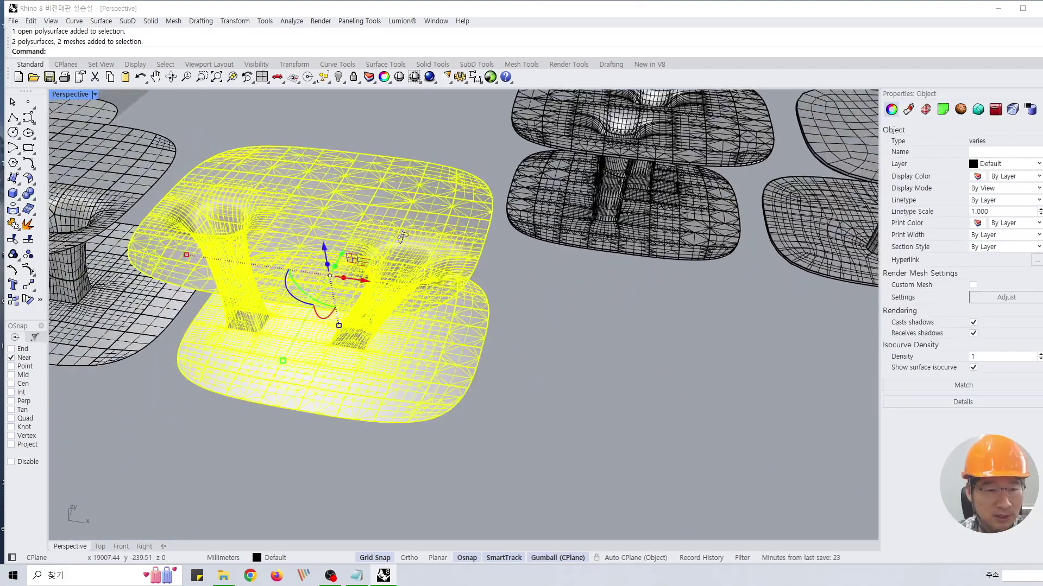
pyautogui.moveTo(376, 304); pyautogui.dragTo(613, 427)
pyautogui.moveTo(614, 428); pyautogui.dragTo(316, 163, button='right')
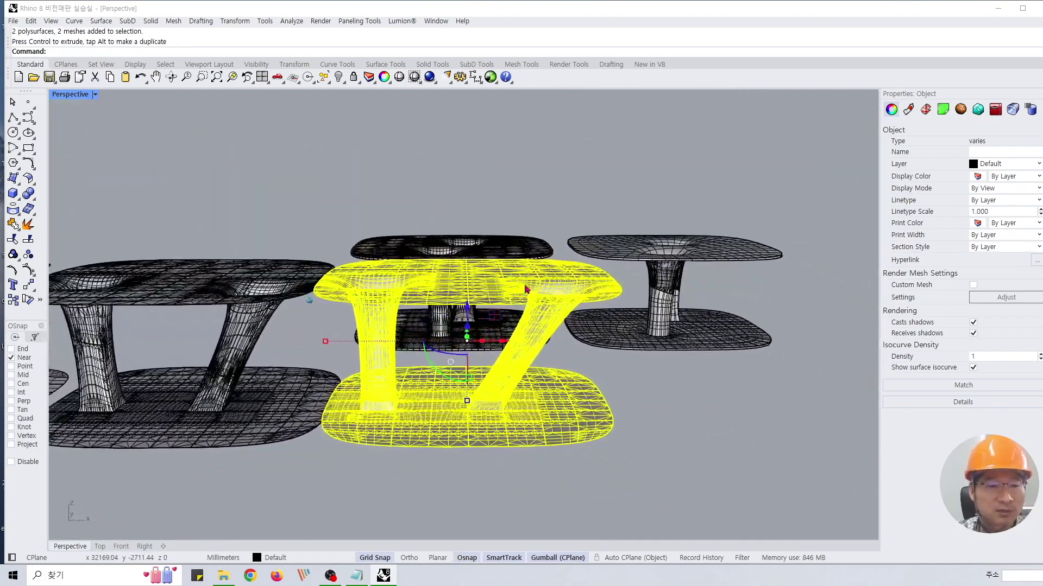
# - Offset the copy's meshes by about 150 mm, previewing the non-solid result before finishing with Solid set to Yes
pyautogui.click(172, 22)
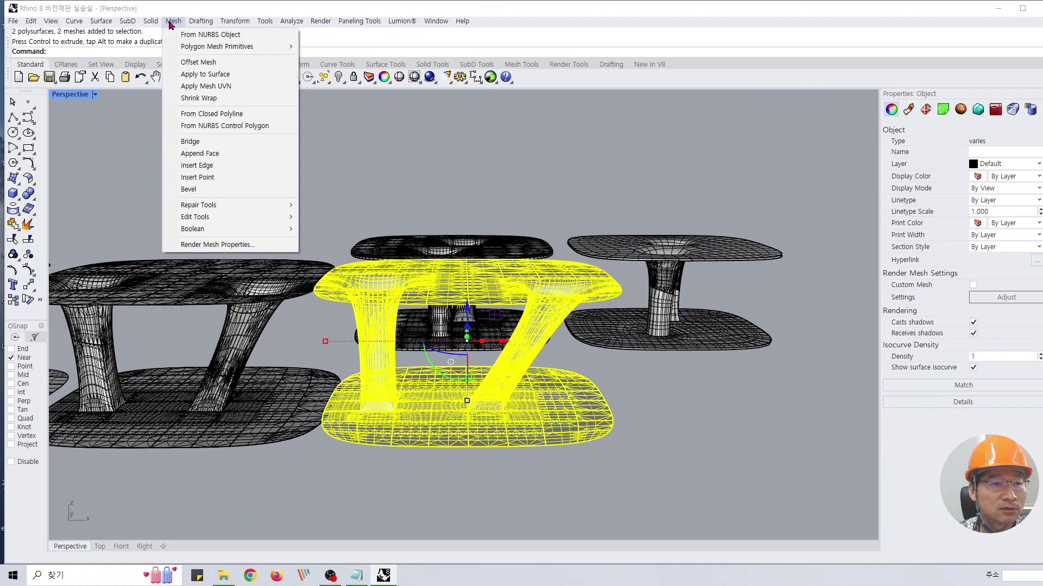
pyautogui.click(205, 62)
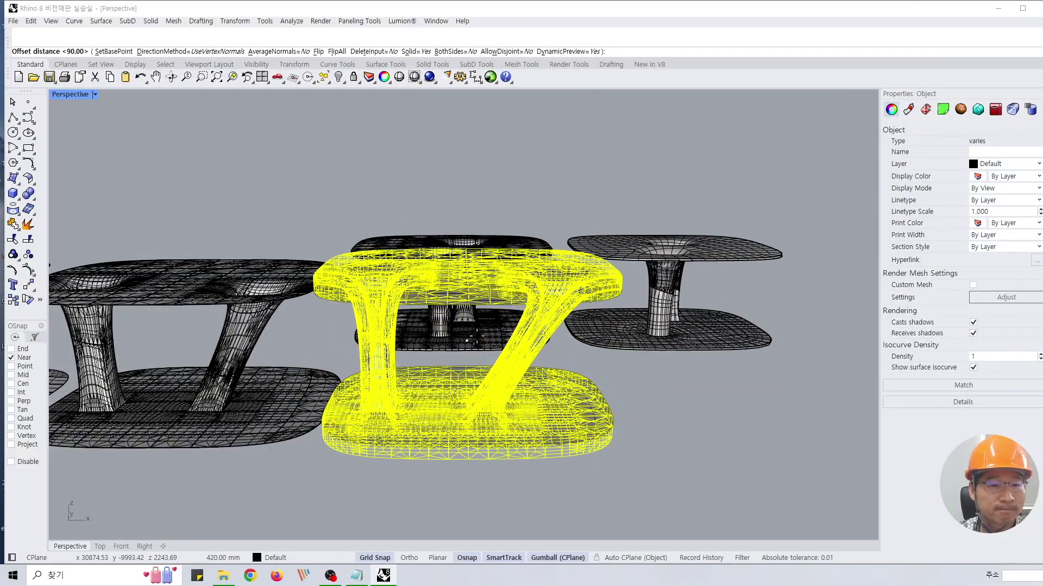
pyautogui.scroll(2, 467, 340)
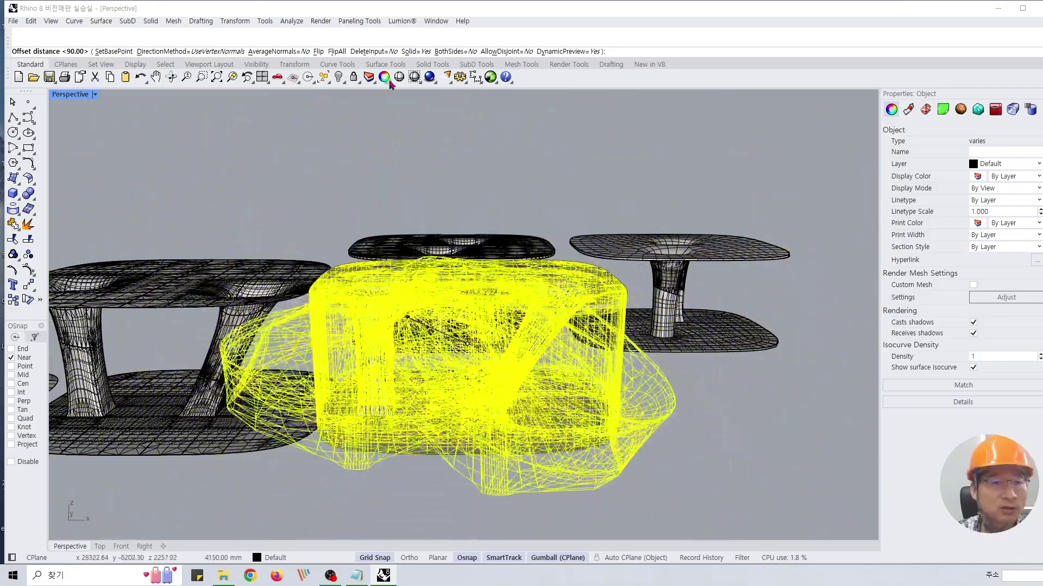
pyautogui.click(414, 53)
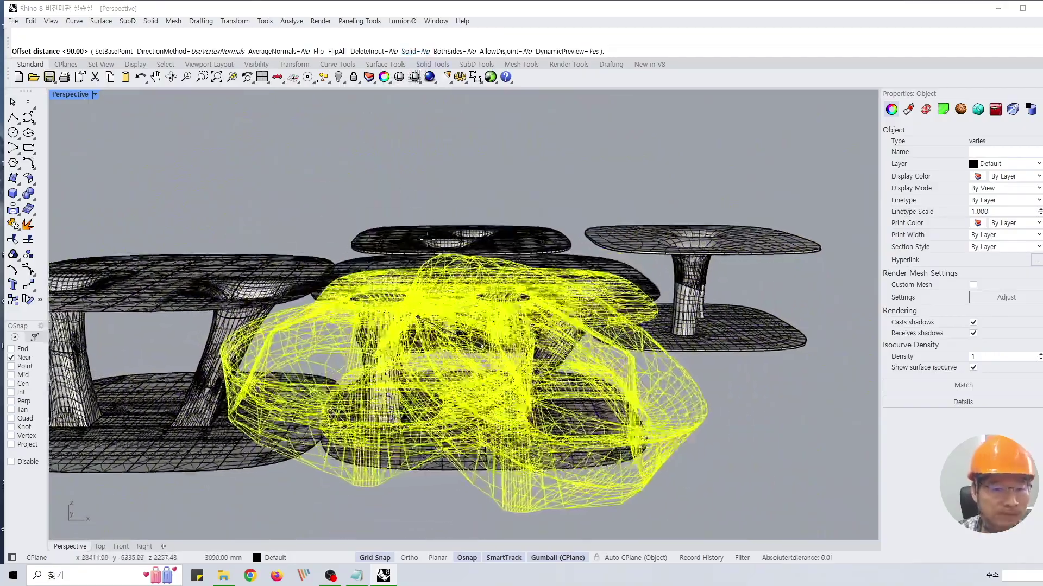
pyautogui.scroll(4, 531, 387)
pyautogui.moveTo(574, 293); pyautogui.dragTo(575, 290, button='right')
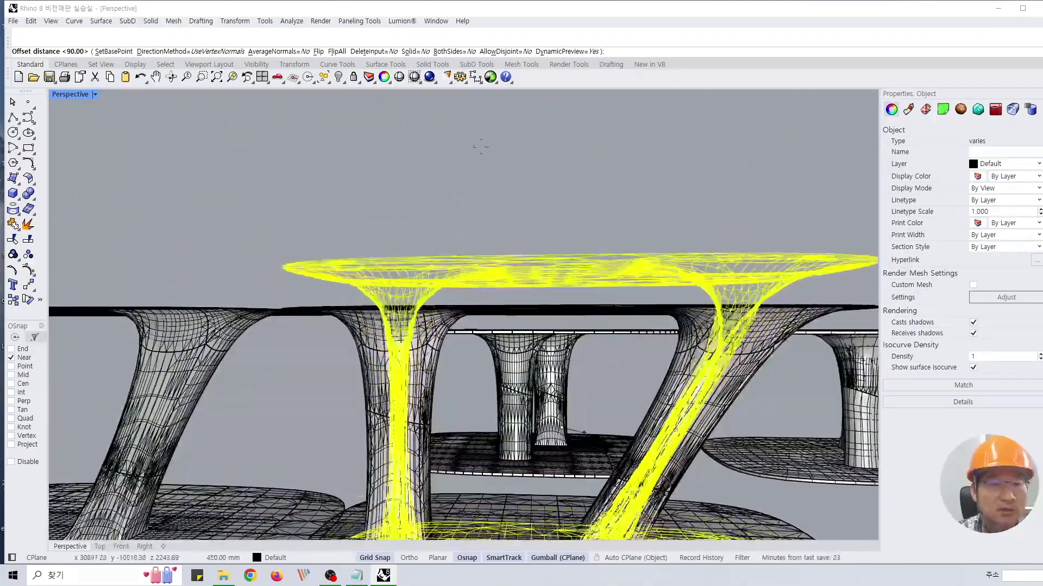
pyautogui.click(416, 51)
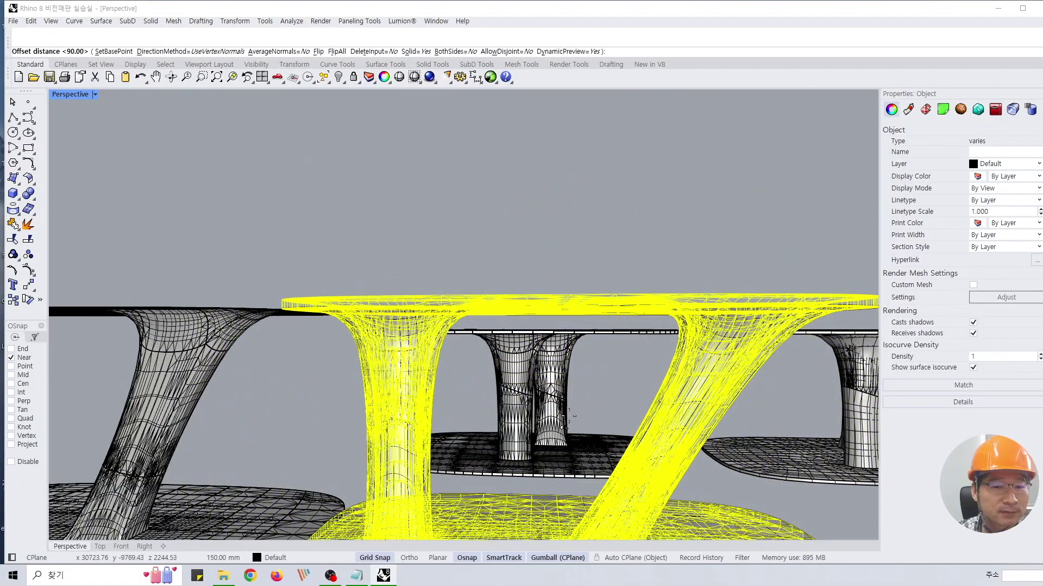
pyautogui.click(566, 427)
# - Delete the upper and lower closed meshes of the older thickened triangulated structure behind the new offset copy
pyautogui.moveTo(510, 194); pyautogui.dragTo(442, 266, button='right')
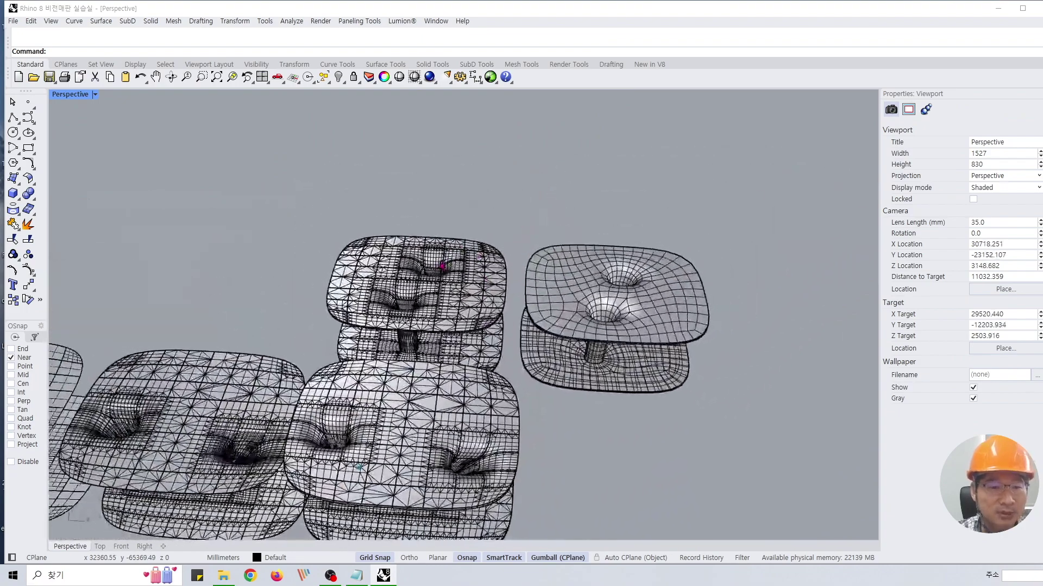
pyautogui.click(440, 275)
pyautogui.click(447, 216)
pyautogui.moveTo(447, 216); pyautogui.dragTo(417, 216, button='right')
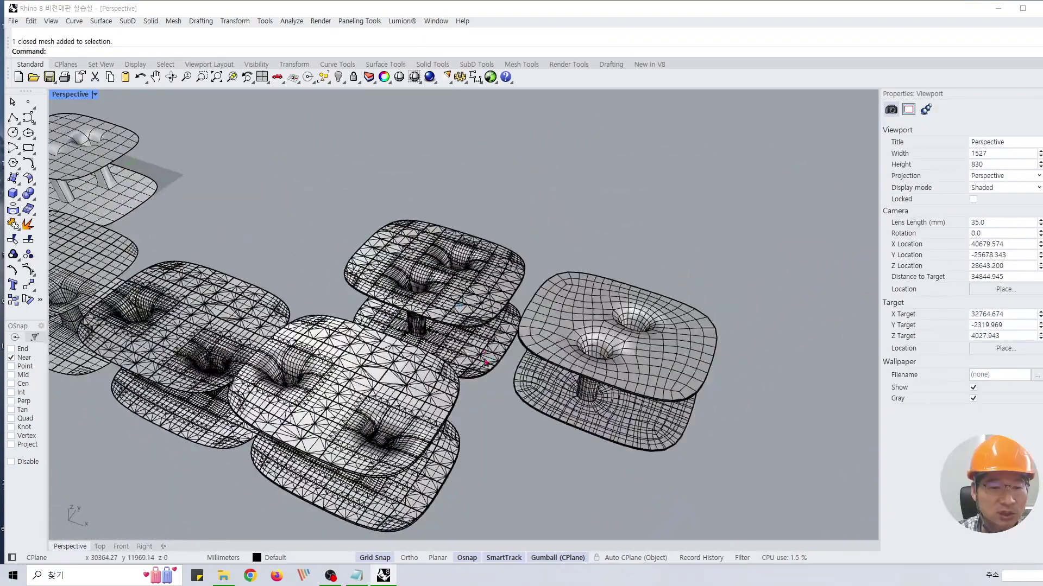
pyautogui.click(482, 306)
pyautogui.click(500, 146)
pyautogui.click(491, 266)
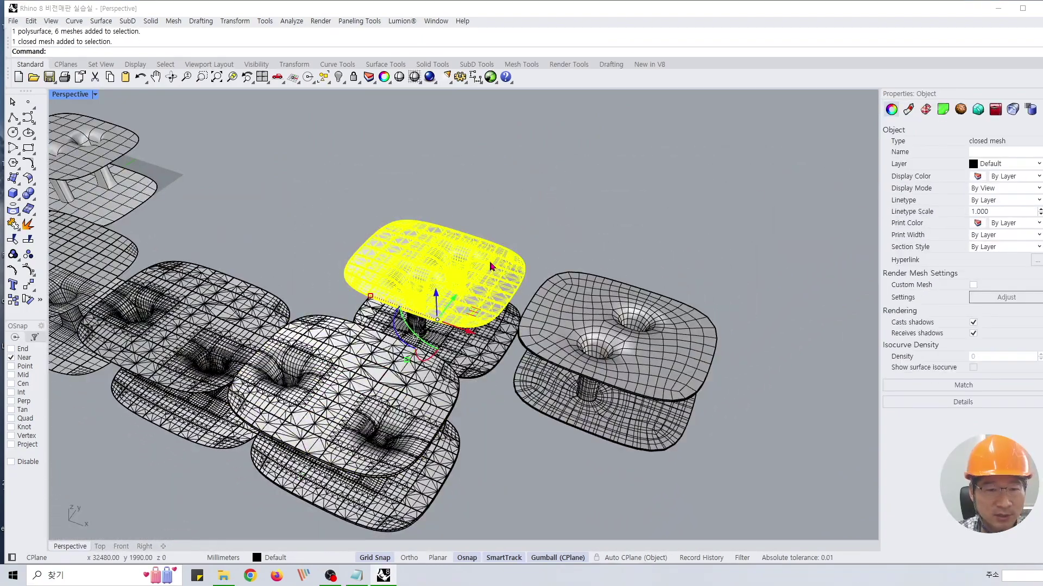
pyautogui.press('Delete')
pyautogui.click(475, 292)
pyautogui.press('Delete')
pyautogui.click(480, 321)
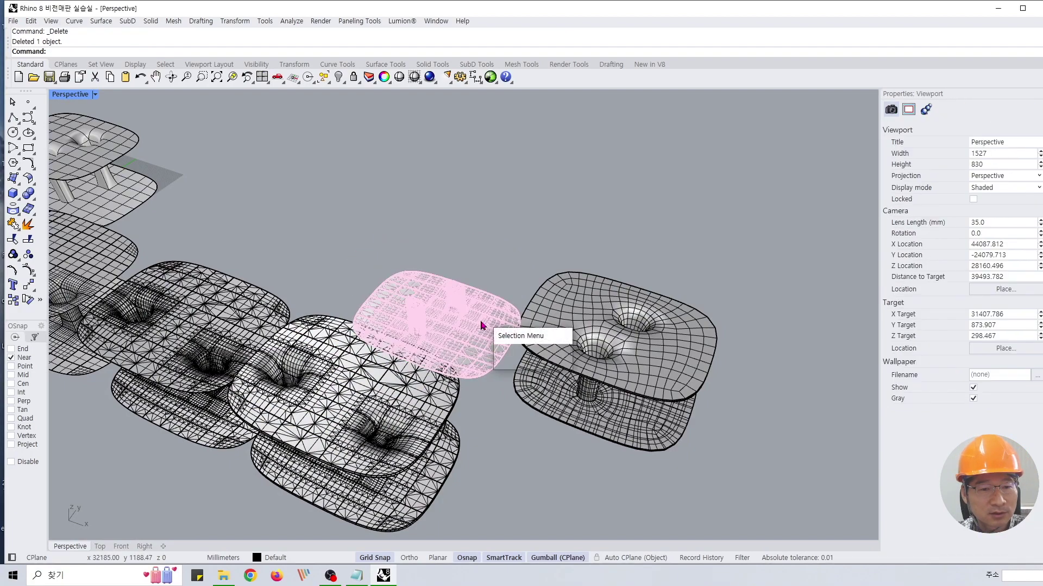
pyautogui.click(479, 342)
pyautogui.press('Delete')
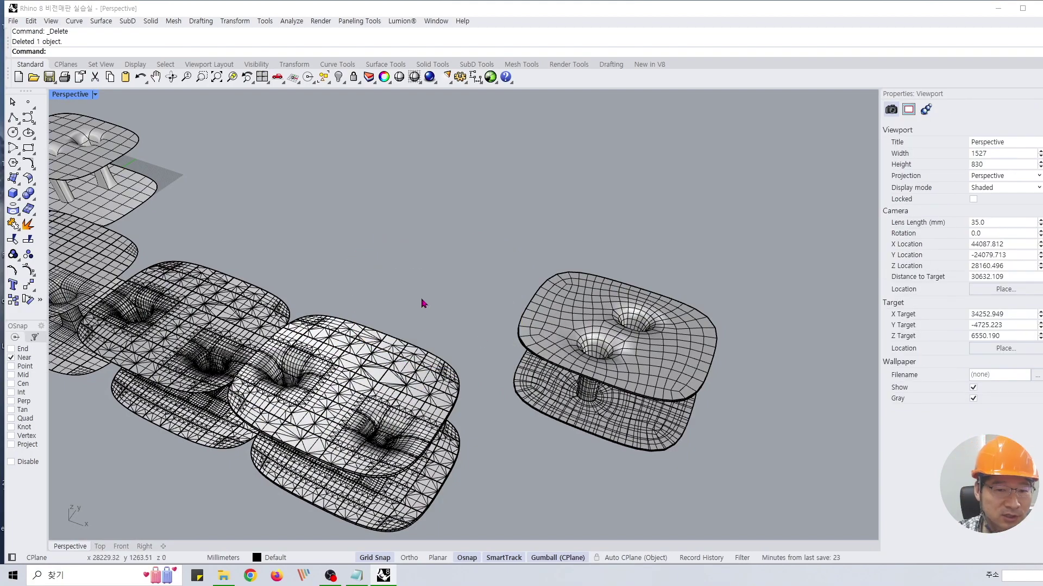
# - Examine the slab thickness and column joints of the new offset structure, checking its closed mesh and open polysurface
pyautogui.keyDown('shift'); pyautogui.moveTo(408, 380); pyautogui.dragTo(426, 305, button='right'); pyautogui.keyUp('shift')
pyautogui.scroll(6, 414, 270)
pyautogui.click(413, 270)
pyautogui.moveTo(676, 418); pyautogui.dragTo(700, 309, button='right')
pyautogui.click(707, 391)
pyautogui.click(494, 328)
pyautogui.click(512, 495)
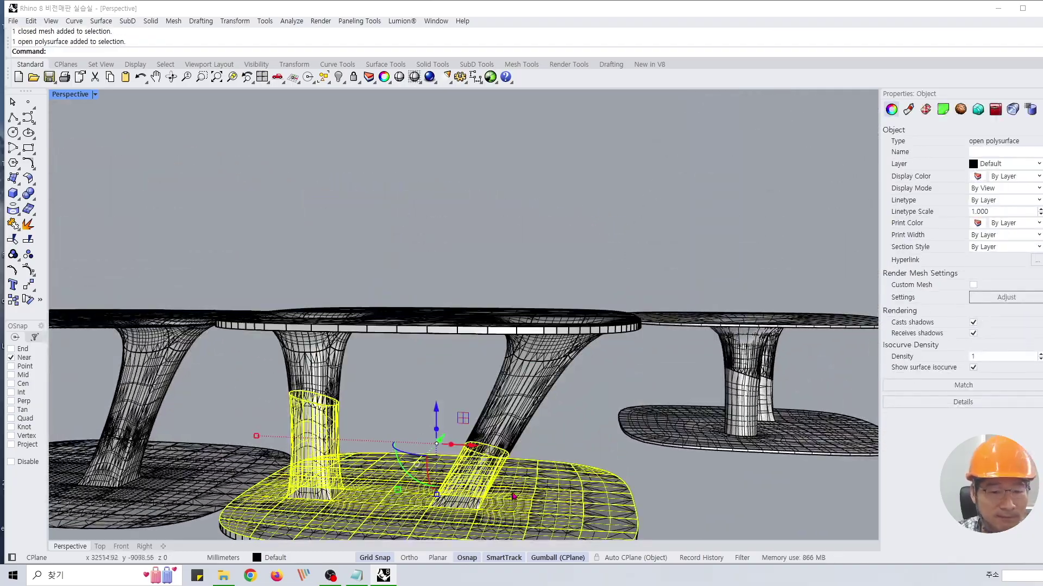
pyautogui.click(577, 418)
pyautogui.scroll(4, 505, 347)
pyautogui.keyDown('shift'); pyautogui.moveTo(578, 419); pyautogui.dragTo(465, 256, button='right'); pyautogui.keyUp('shift')
pyautogui.moveTo(455, 331); pyautogui.dragTo(425, 430, button='right')
# - Delete the two open meshes of the isolated quad-meshed structure at the far end of the row
pyautogui.scroll(-6, 637, 458)
pyautogui.moveTo(480, 459); pyautogui.dragTo(633, 366, button='right')
pyautogui.moveTo(672, 385); pyautogui.dragTo(545, 261)
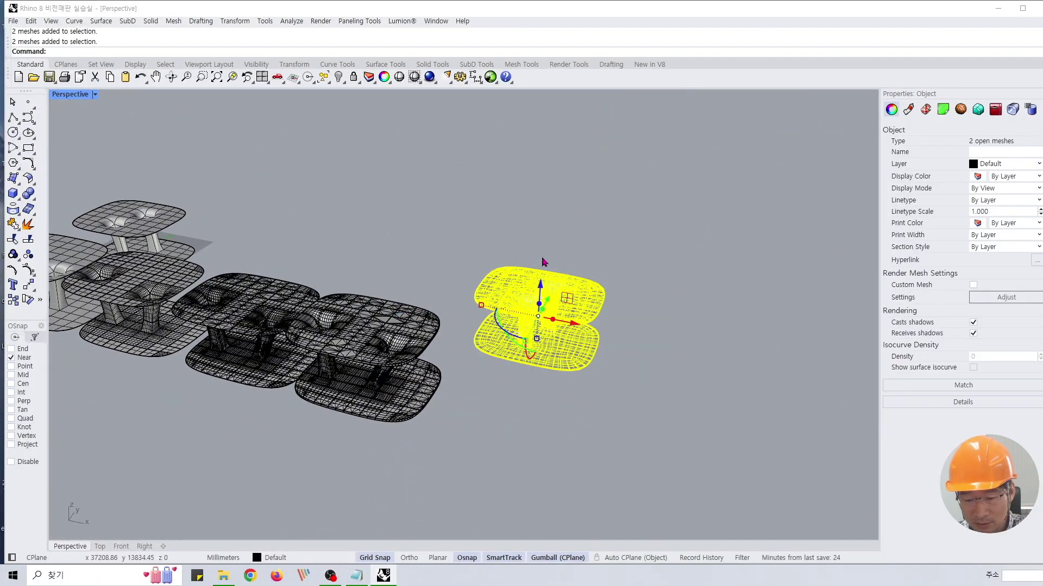
pyautogui.press('Delete')
# - Duplicate the whole offset structure along the X axis, leaving a gap from the original, and check the copy's upper mesh
pyautogui.moveTo(420, 380); pyautogui.dragTo(395, 354)
pyautogui.moveTo(513, 431); pyautogui.dragTo(383, 290)
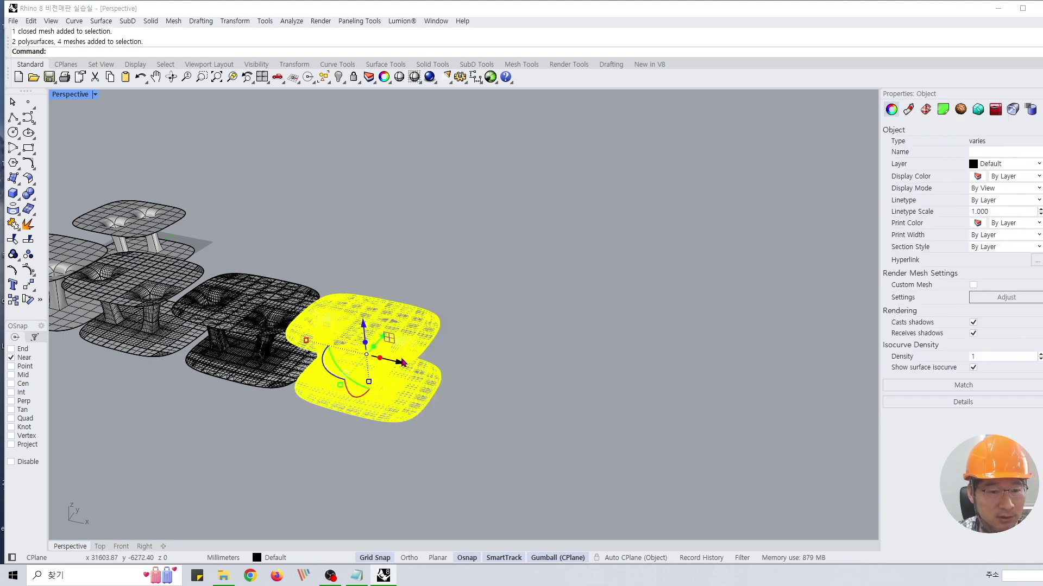
pyautogui.keyDown('alt'); pyautogui.moveTo(403, 362); pyautogui.dragTo(609, 420); pyautogui.keyUp('alt')
pyautogui.click(559, 287)
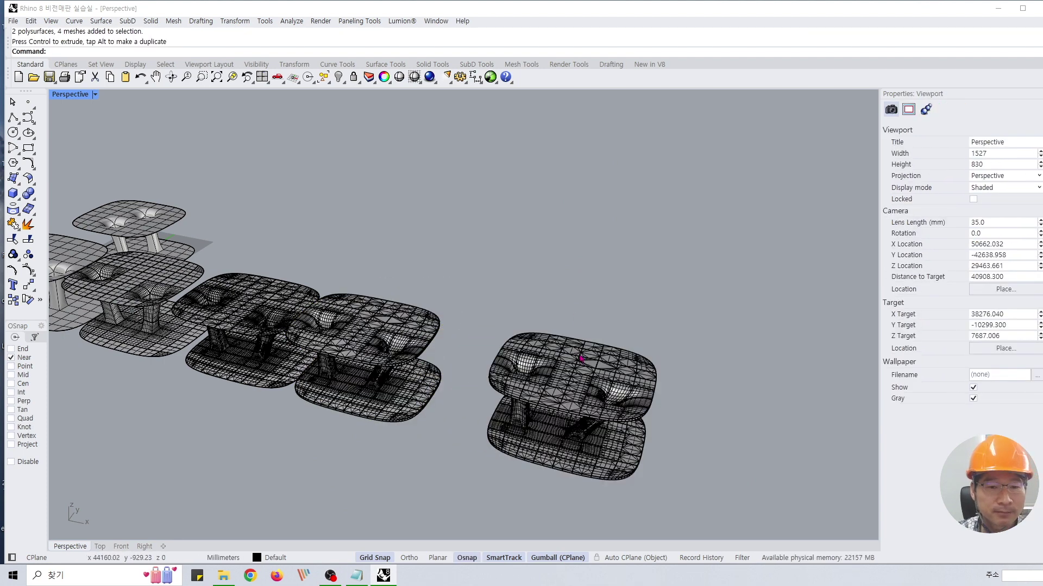
pyautogui.click(581, 356)
pyautogui.click(579, 263)
# - Quad remesh the copied structure's polysurfaces and meshes with a target quad count of 1000, adaptive size 50% and hard-edge detection
pyautogui.moveTo(580, 263); pyautogui.dragTo(580, 244, button='right')
pyautogui.scroll(5, 579, 263)
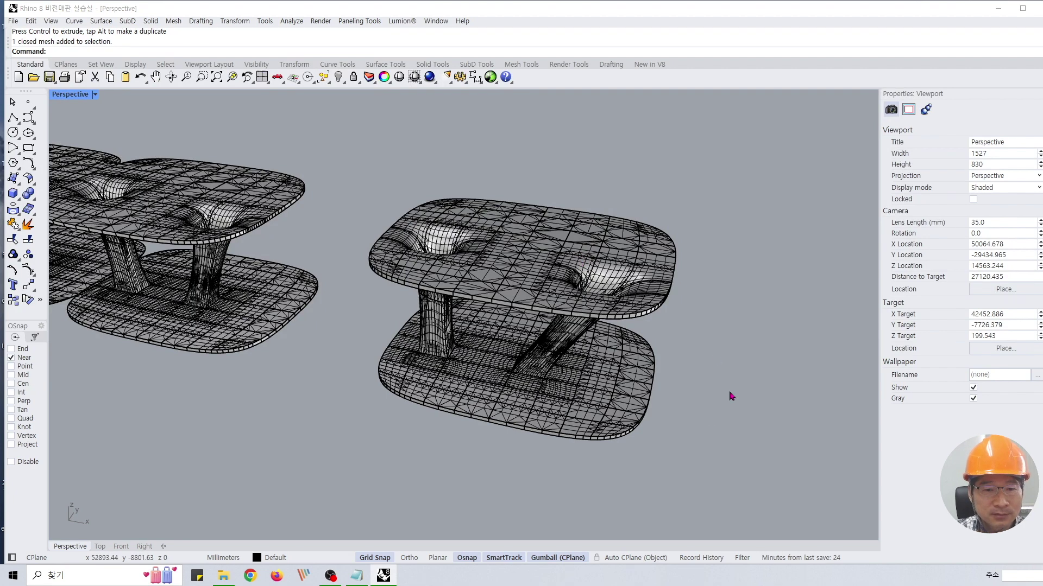
pyautogui.moveTo(704, 365); pyautogui.dragTo(562, 274)
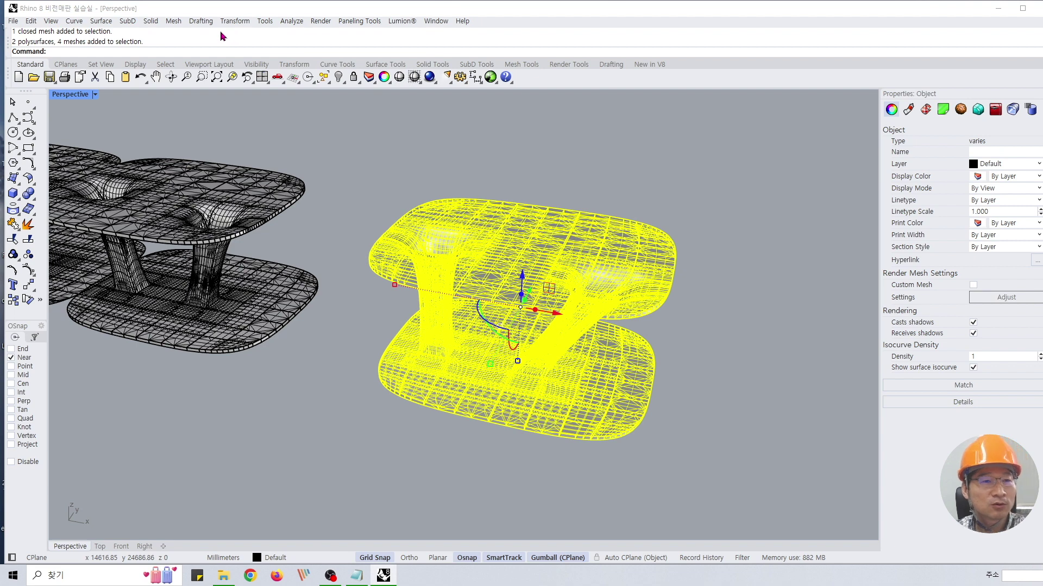
pyautogui.click(128, 21)
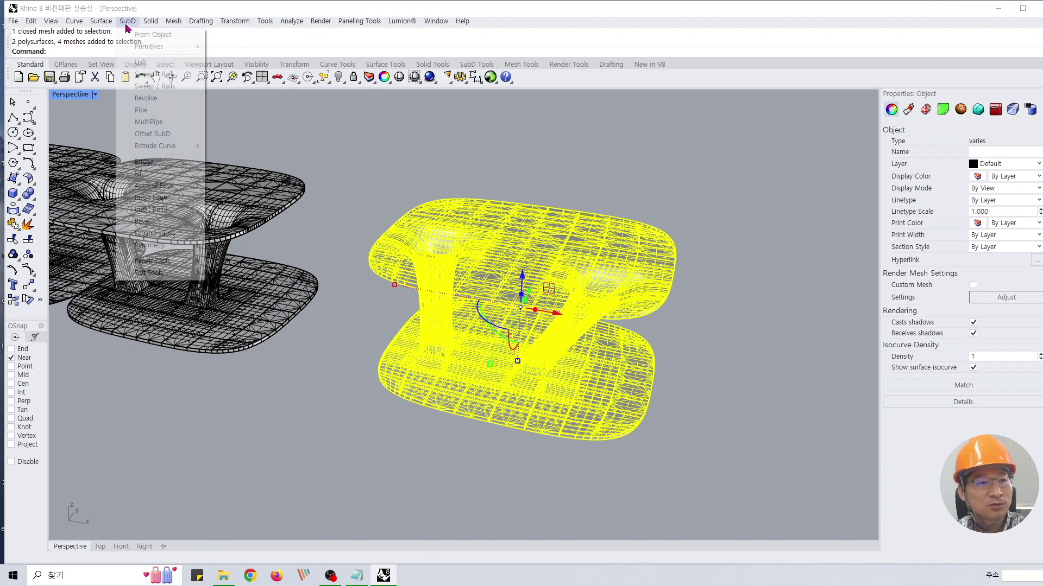
pyautogui.moveTo(174, 22)
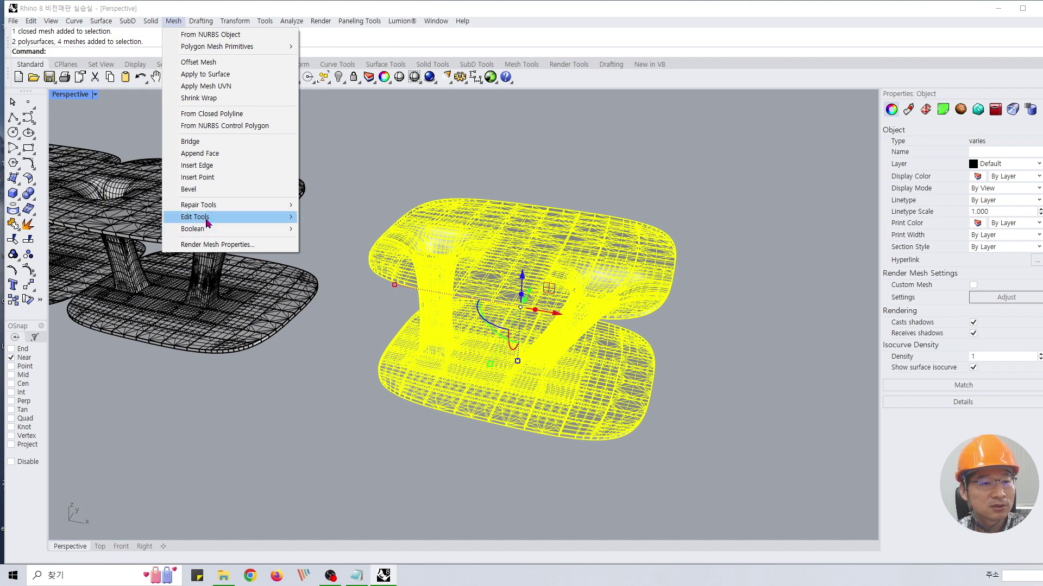
pyautogui.moveTo(213, 212)
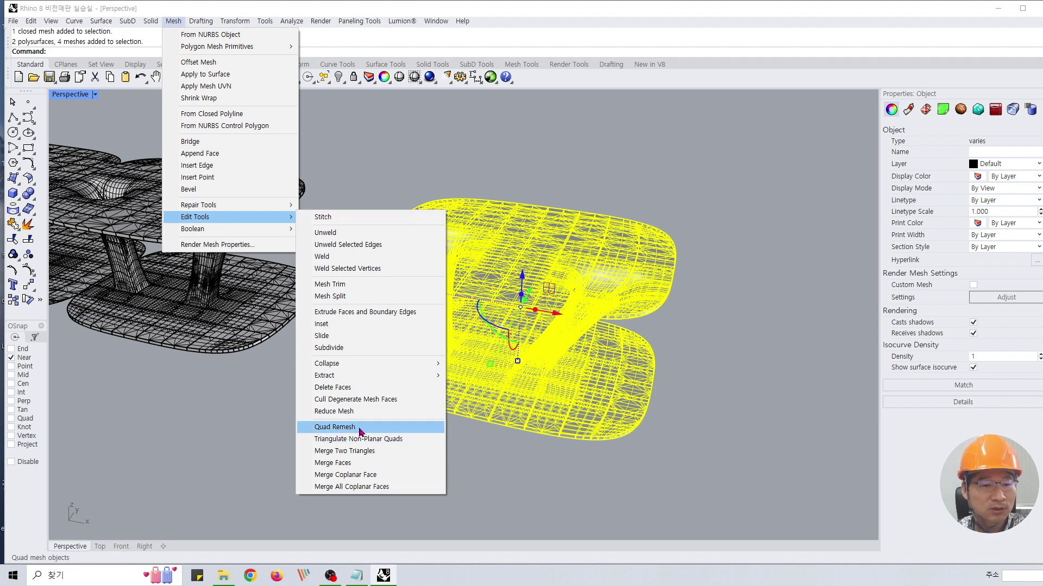
pyautogui.click(335, 427)
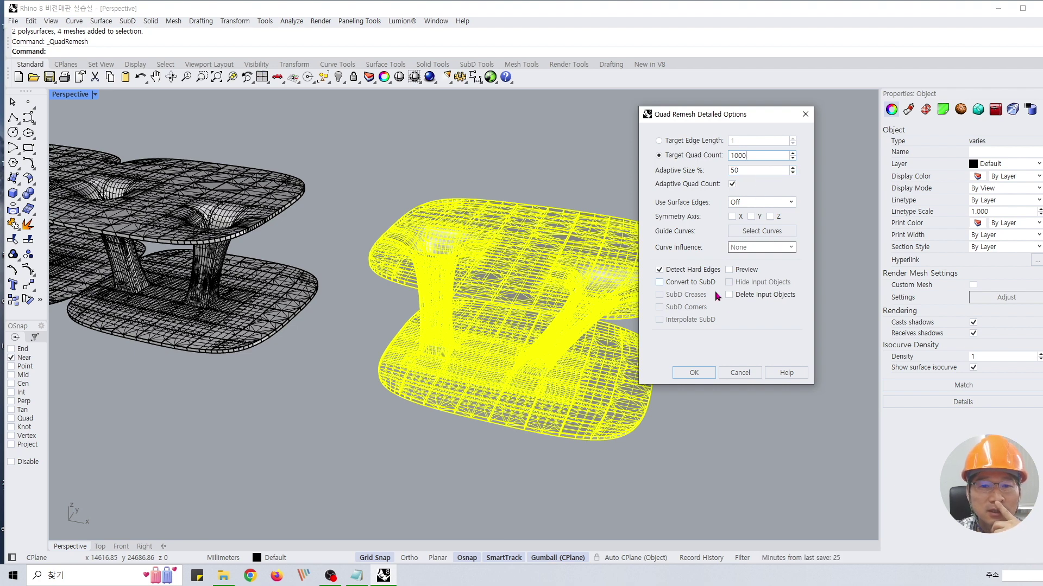
pyautogui.click(691, 372)
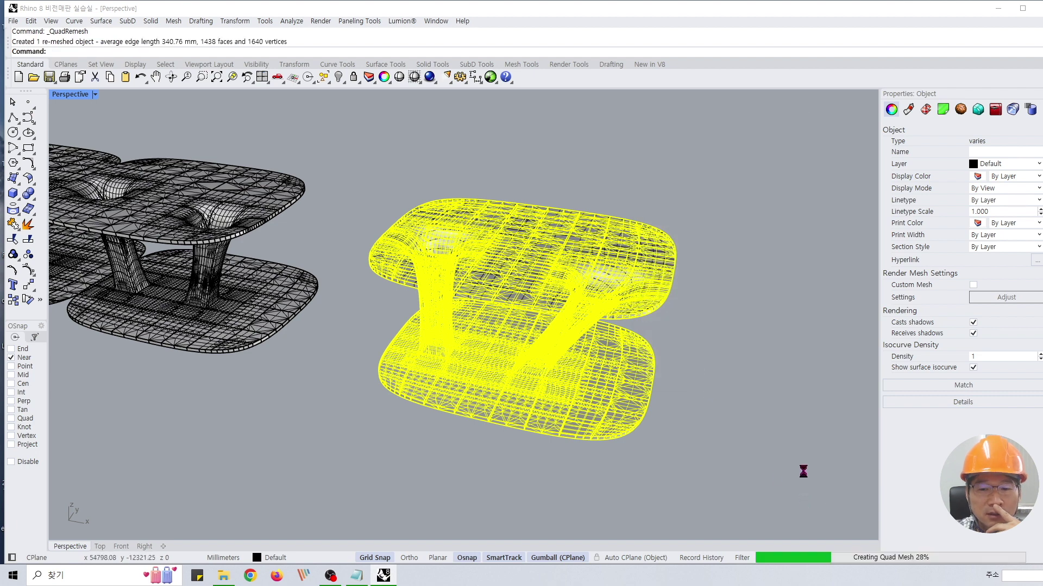
pyautogui.click(702, 373)
# - Delete the original triangulated closed mesh of the upper slab from the remeshed copy, keeping the quad mesh
pyautogui.moveTo(691, 324); pyautogui.dragTo(581, 300, button='right')
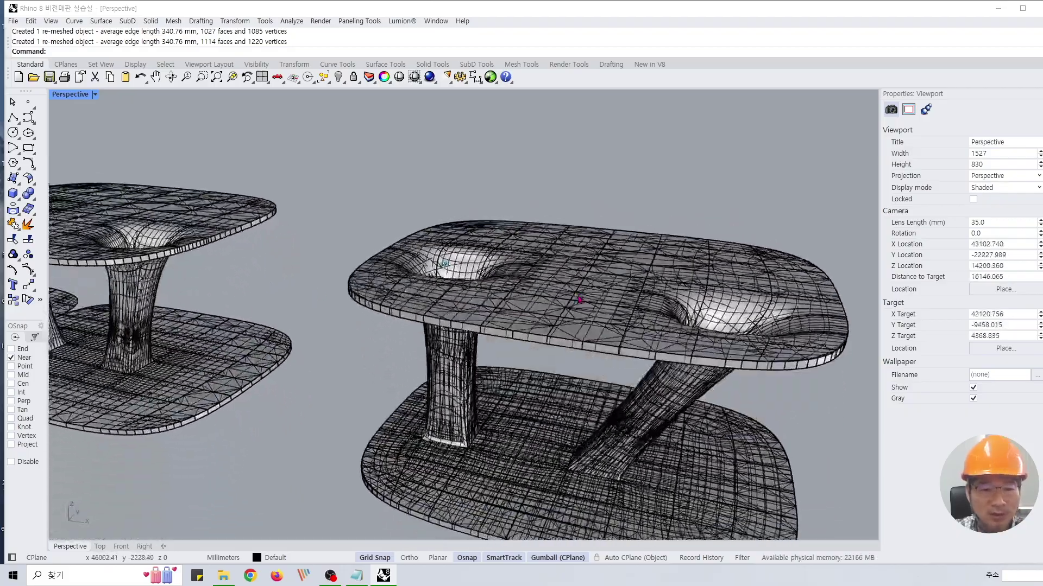
pyautogui.click(581, 300)
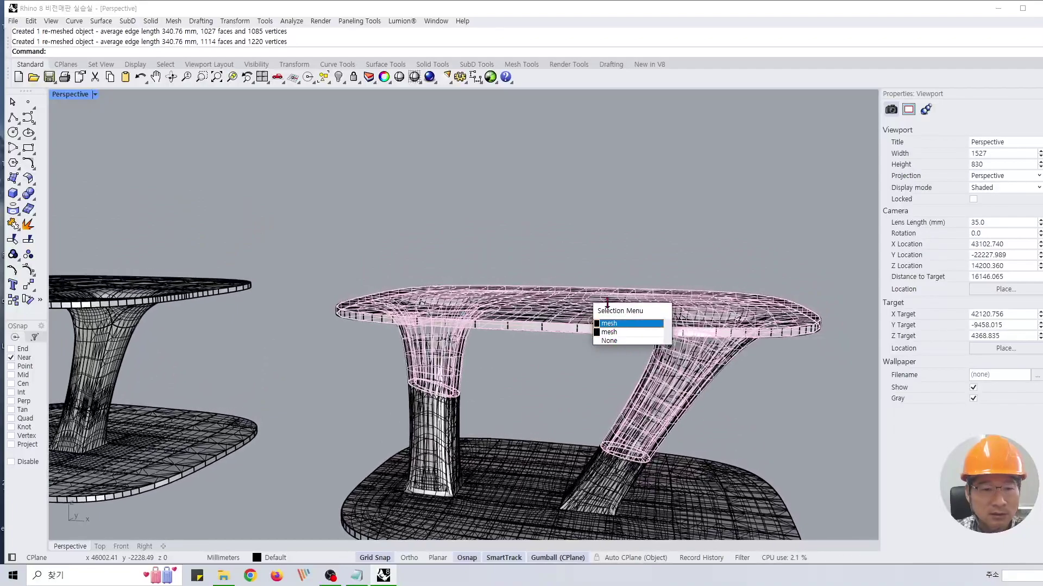
pyautogui.click(610, 239)
pyautogui.click(615, 330)
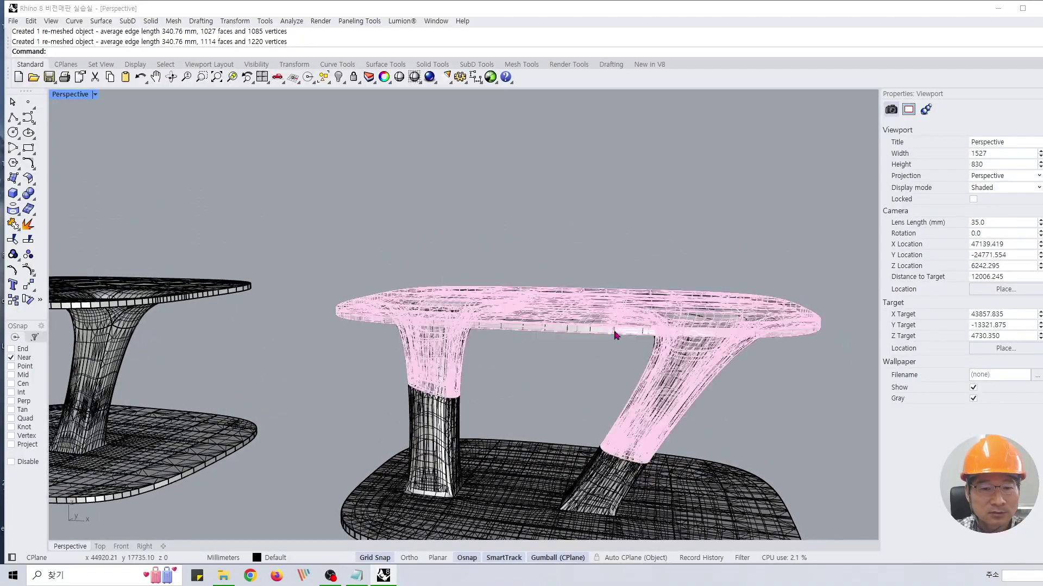
pyautogui.scroll(5, 653, 371)
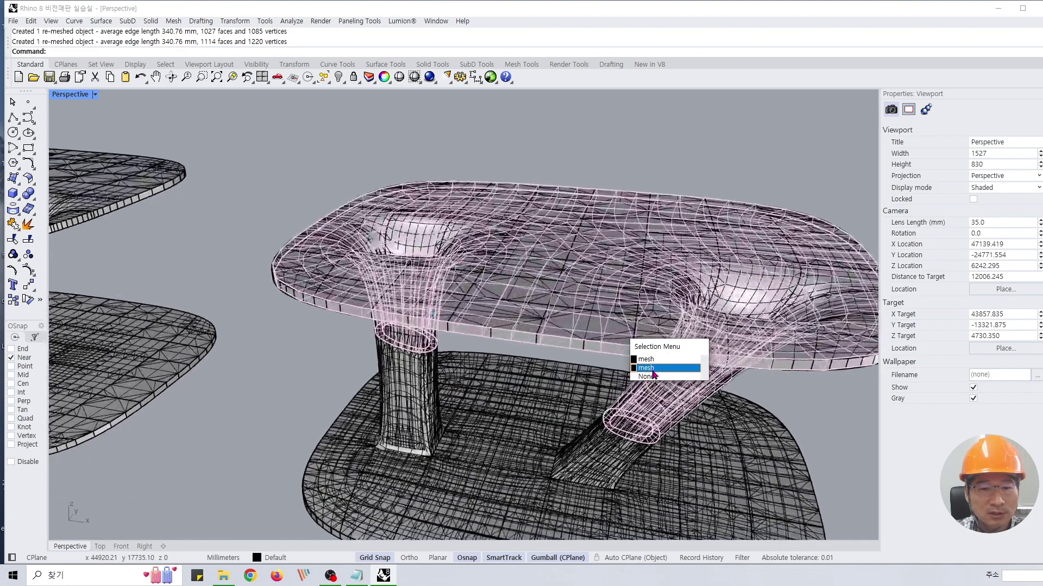
pyautogui.click(654, 369)
pyautogui.press('Delete')
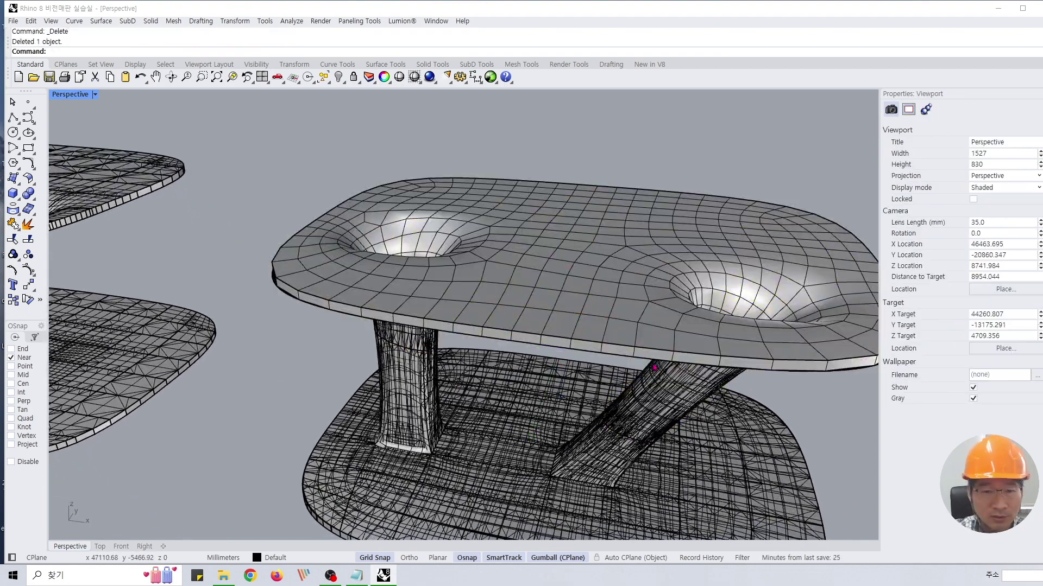
# - Delete the open mesh overlapping the upper slab's underside and the upper column sections in the remeshed copy
pyautogui.moveTo(653, 368); pyautogui.dragTo(464, 310, button='right')
pyautogui.click(648, 449)
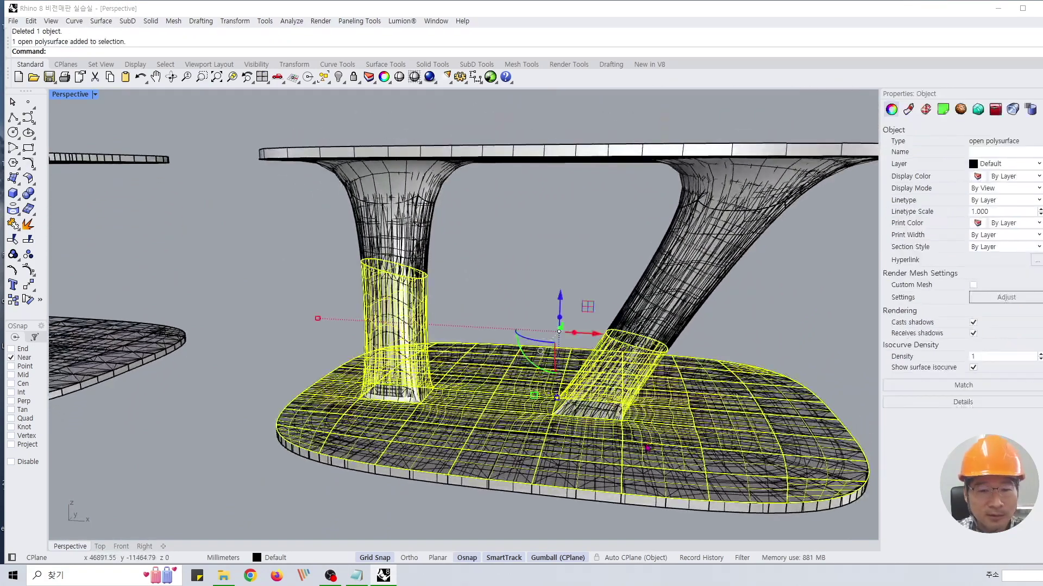
pyautogui.click(729, 332)
pyautogui.click(685, 320)
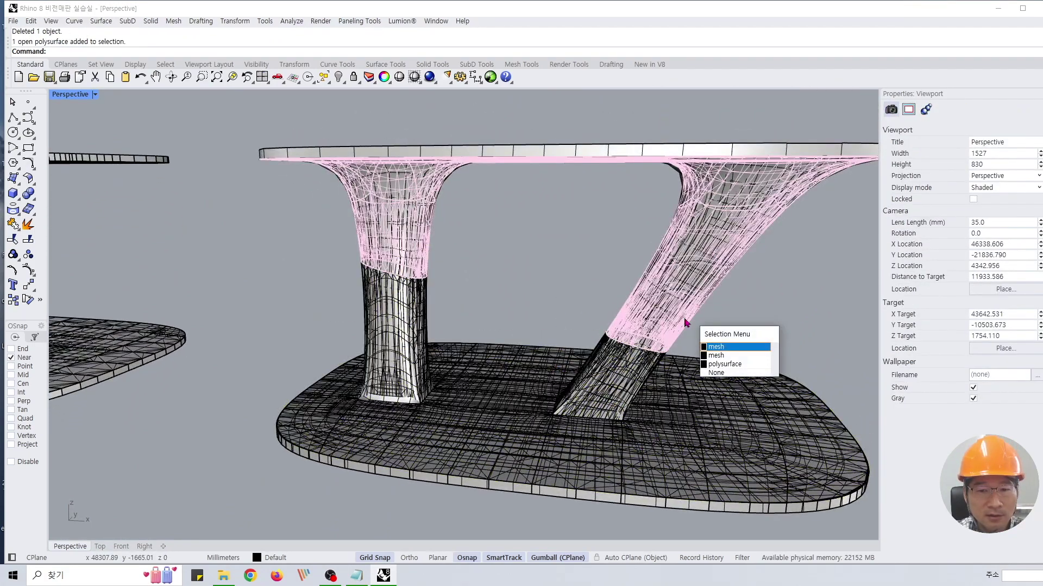
pyautogui.click(721, 348)
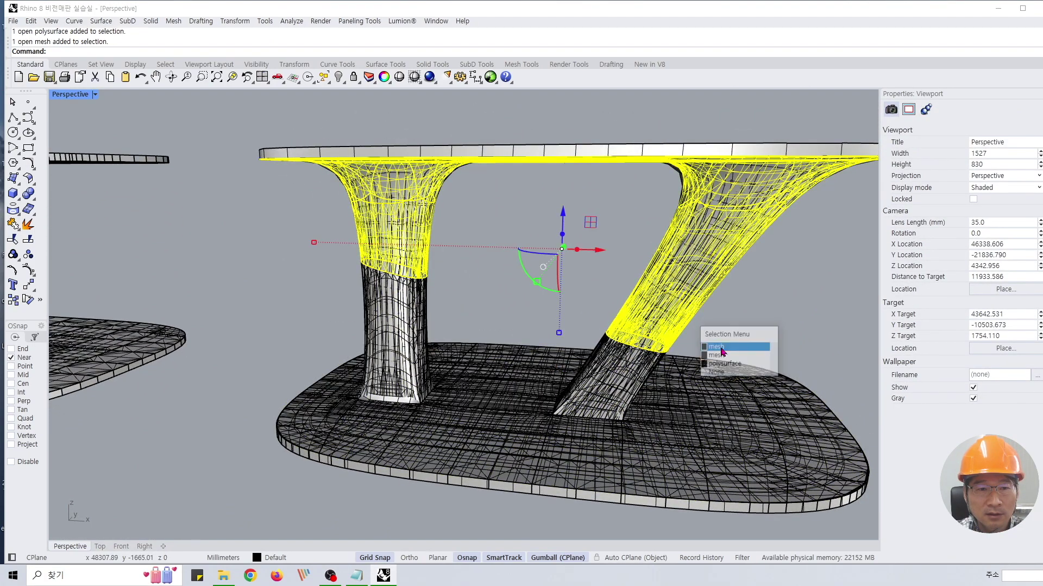
pyautogui.press('Delete')
# - Check the upper column polysurface, and delete an overlapping open mesh on the lower slab and column bases
pyautogui.click(694, 282)
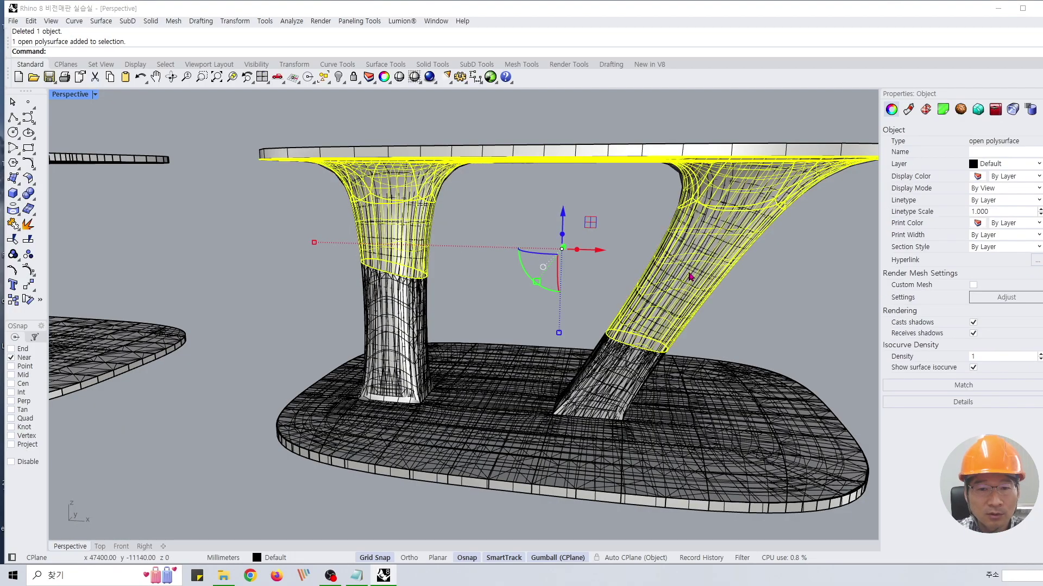
pyautogui.moveTo(694, 281); pyautogui.dragTo(683, 260, button='right')
pyautogui.click(726, 322)
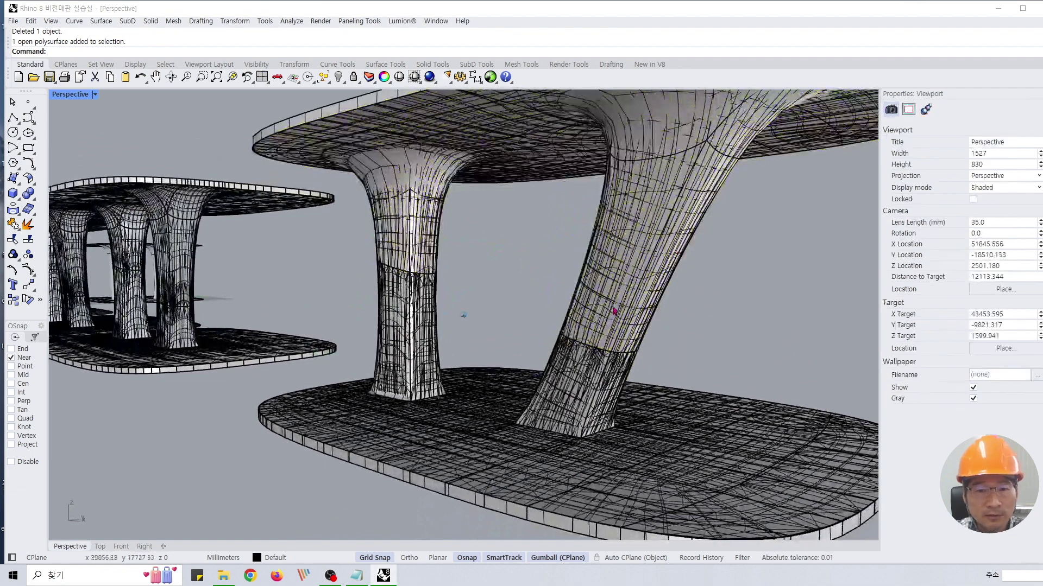
pyautogui.click(604, 307)
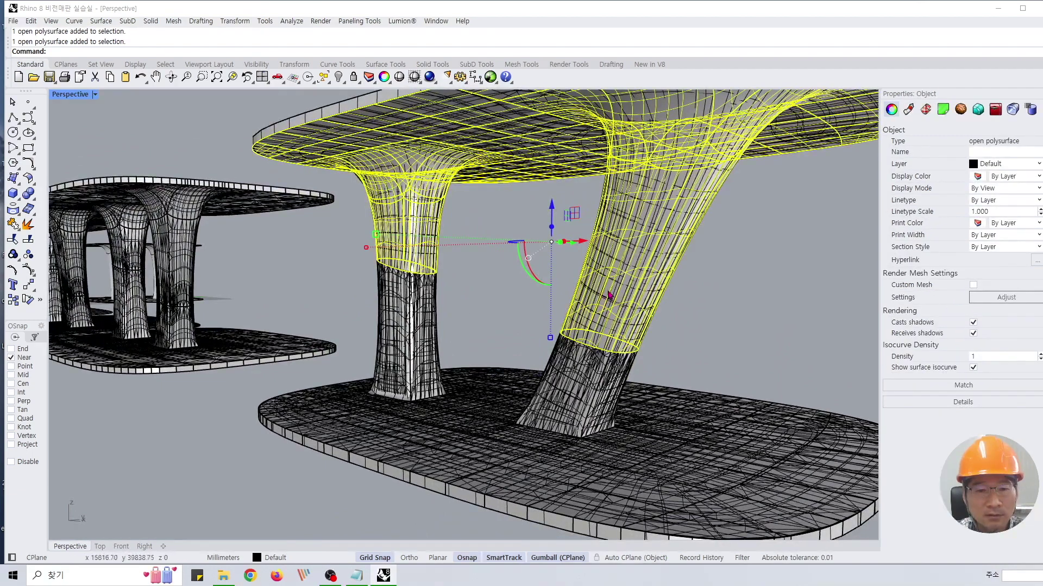
pyautogui.click(759, 309)
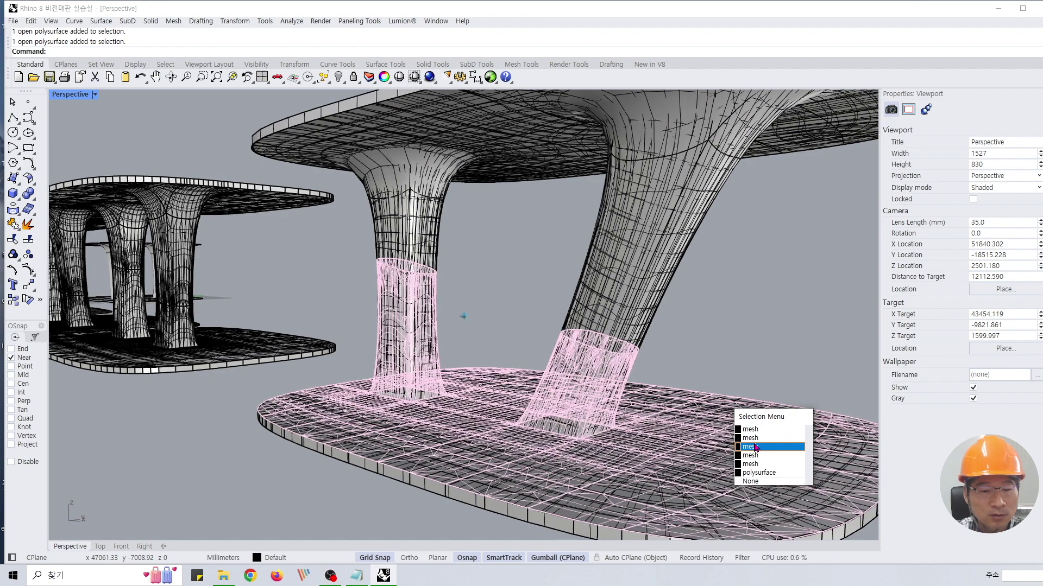
pyautogui.click(754, 447)
pyautogui.press('Delete')
# - Delete the original triangulated closed mesh of the lower slab and its column bases
pyautogui.scroll(5, 754, 448)
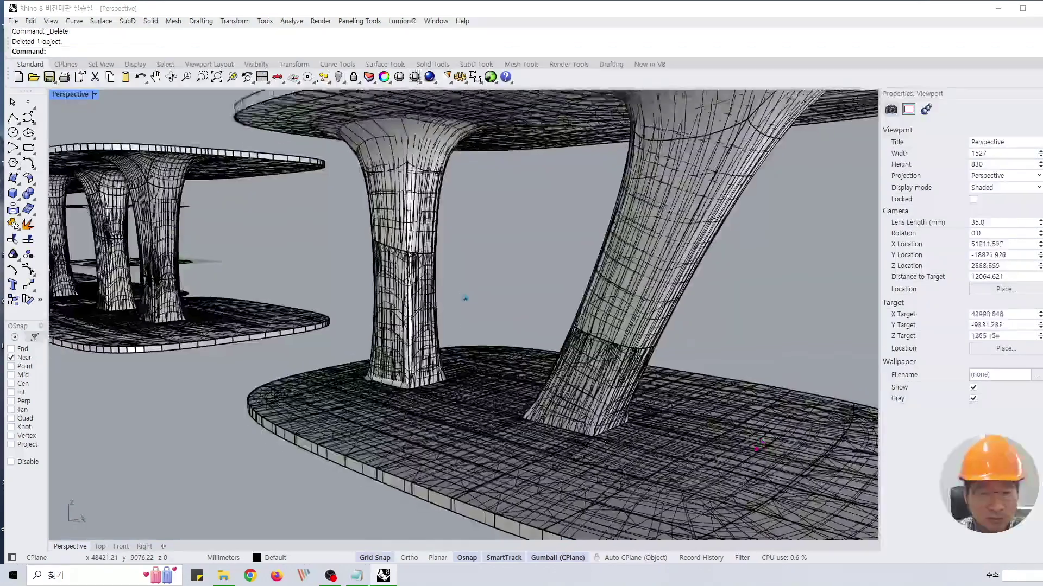
pyautogui.click(698, 455)
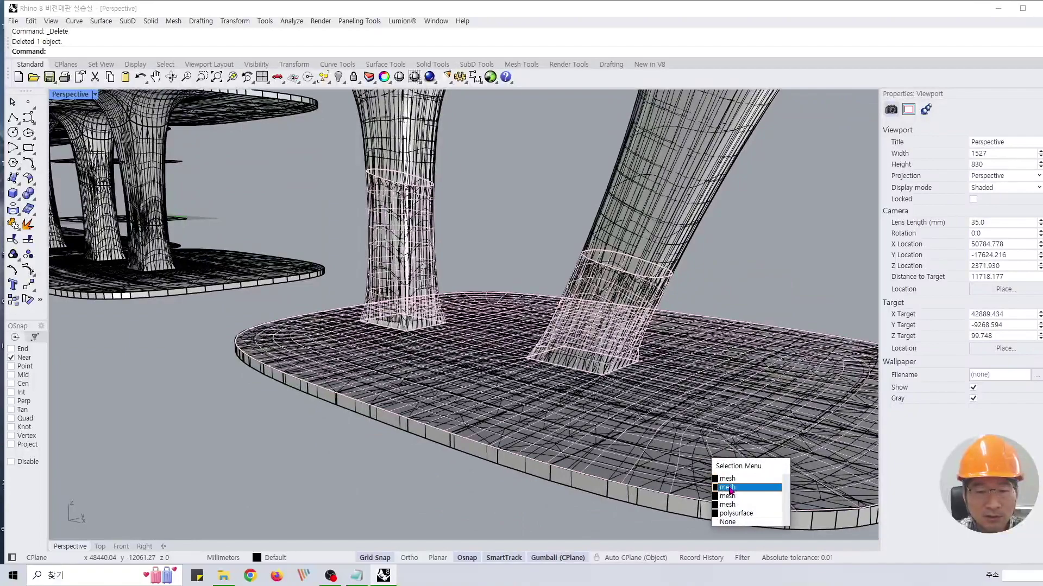
pyautogui.click(729, 496)
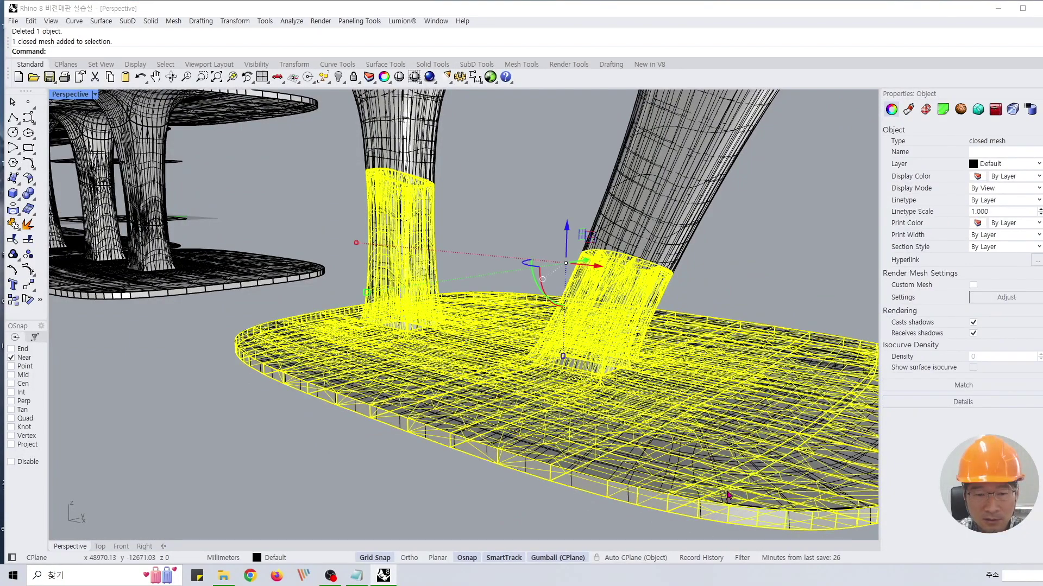
pyautogui.press('Delete')
# - Check the remaining overlapping meshes and polysurfaces of the remeshed copy, including the lower slab's underside
pyautogui.click(741, 485)
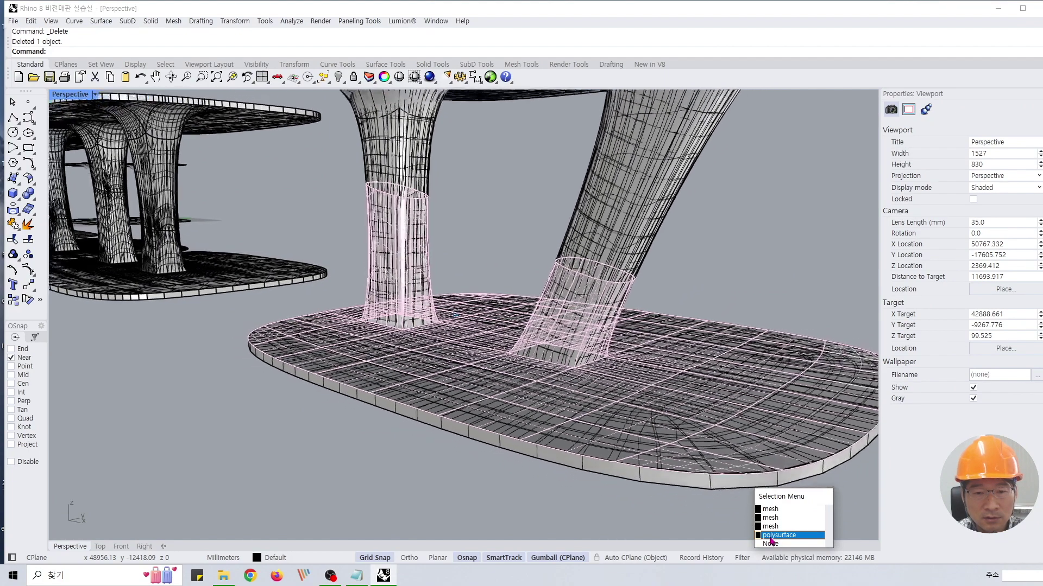
pyautogui.click(772, 535)
pyautogui.click(765, 520)
pyautogui.moveTo(764, 520); pyautogui.dragTo(712, 275, button='right')
pyautogui.click(713, 272)
pyautogui.click(726, 157)
pyautogui.keyDown('shift'); pyautogui.moveTo(726, 158); pyautogui.dragTo(739, 211, button='right'); pyautogui.keyUp('shift')
# - Delete the closed quad mesh of the upper slab, undo the deletion and clear the selection
pyautogui.click(513, 148)
pyautogui.click(498, 120)
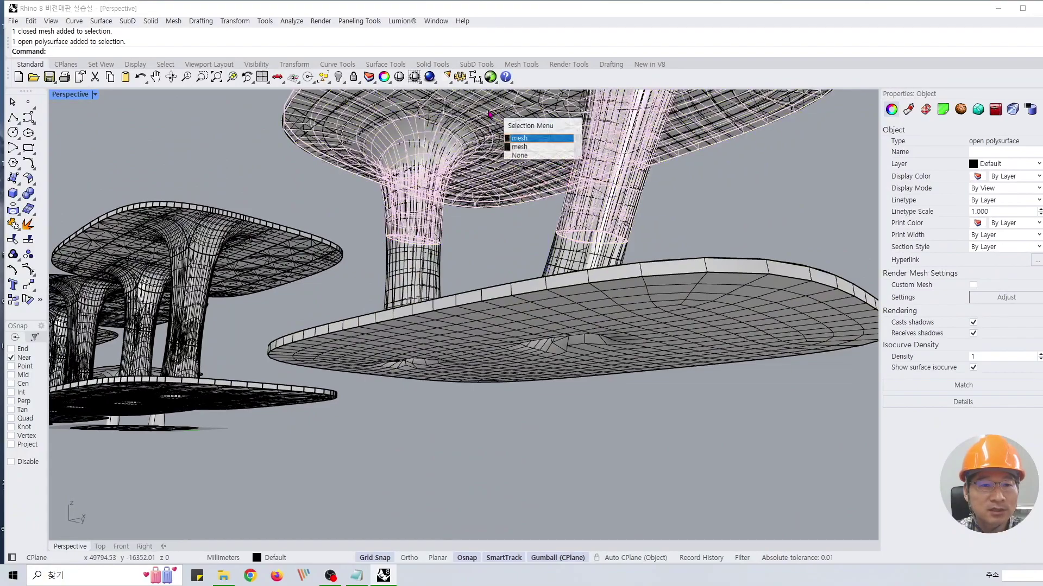
pyautogui.click(517, 139)
pyautogui.moveTo(517, 140); pyautogui.dragTo(529, 182, button='right')
pyautogui.press('Delete')
pyautogui.hotkey('ctrl', 'z')
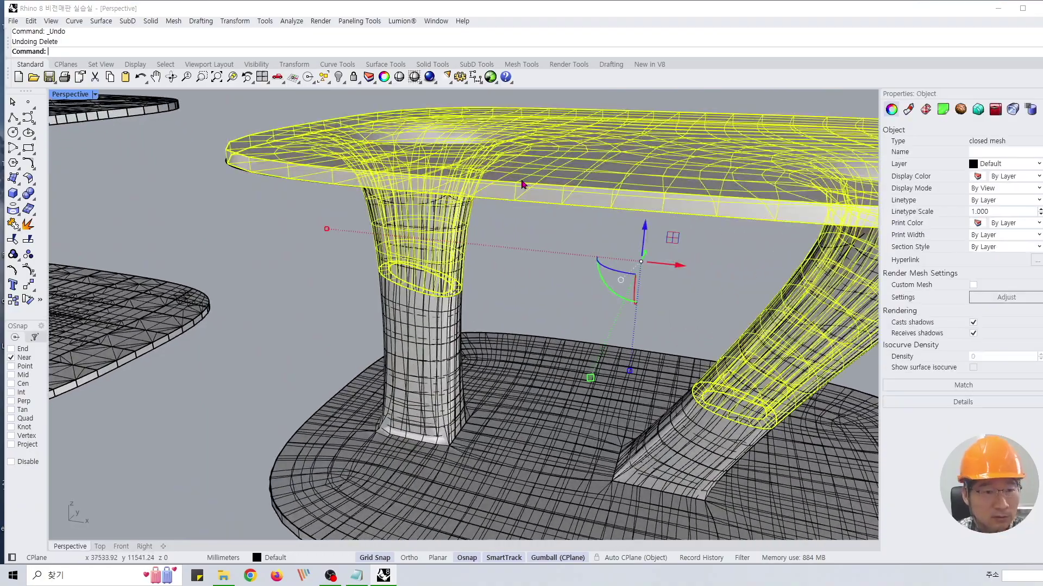
pyautogui.press('Escape')
# - Examine the quad-remeshed slabs, and compare them with the smooth columns of the other structures in the row
pyautogui.moveTo(531, 253); pyautogui.dragTo(473, 279, button='right')
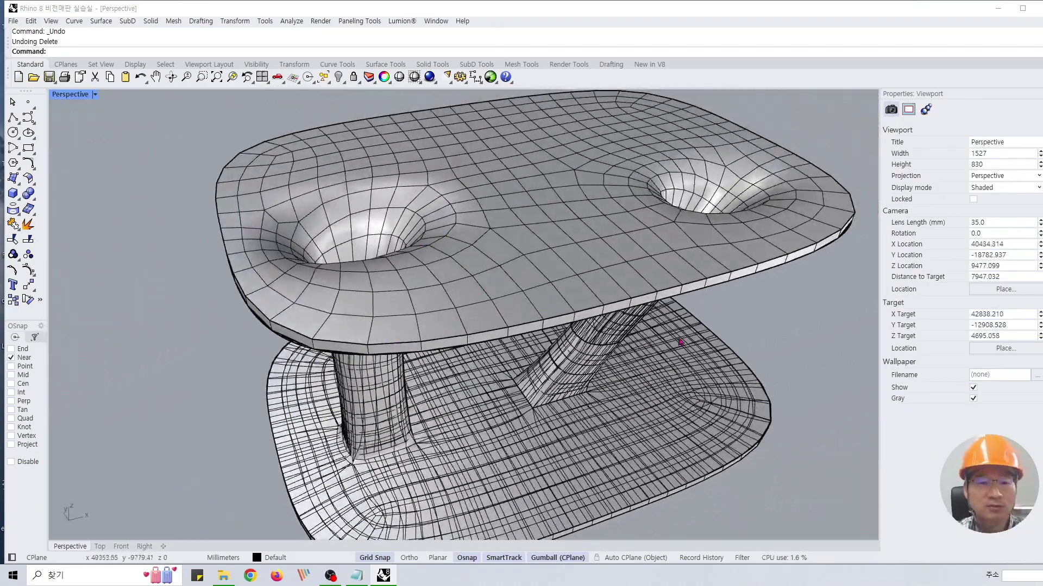
pyautogui.moveTo(790, 306); pyautogui.dragTo(636, 448, button='right')
pyautogui.moveTo(619, 393); pyautogui.dragTo(601, 361, button='right')
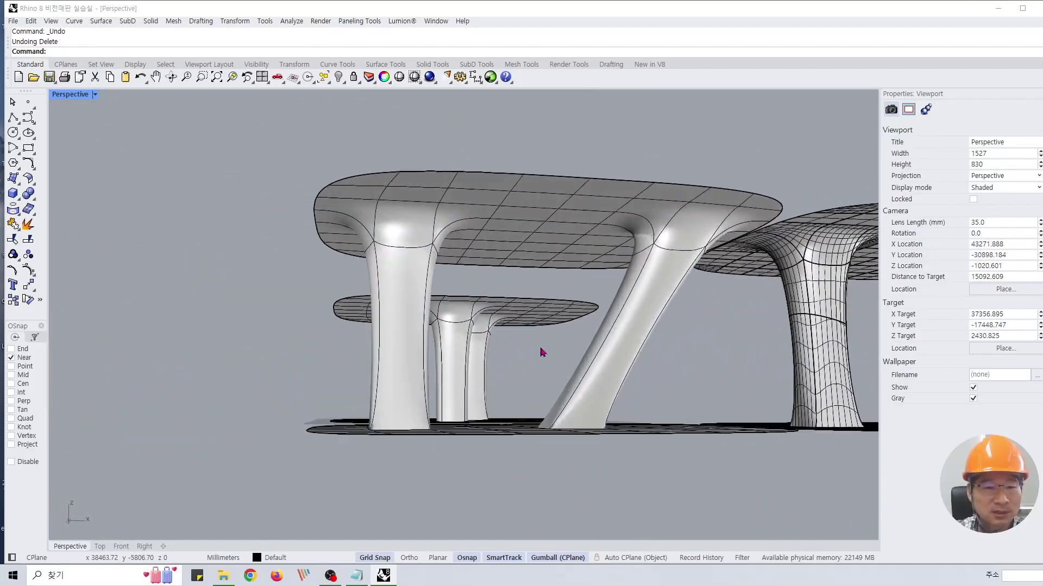
pyautogui.scroll(6, 542, 352)
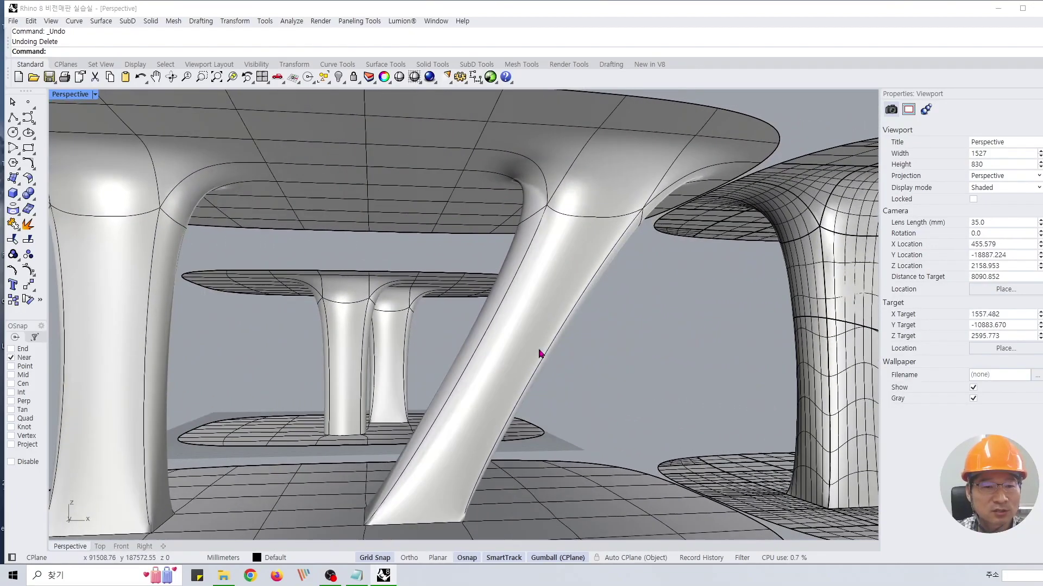
pyautogui.scroll(-1, 541, 353)
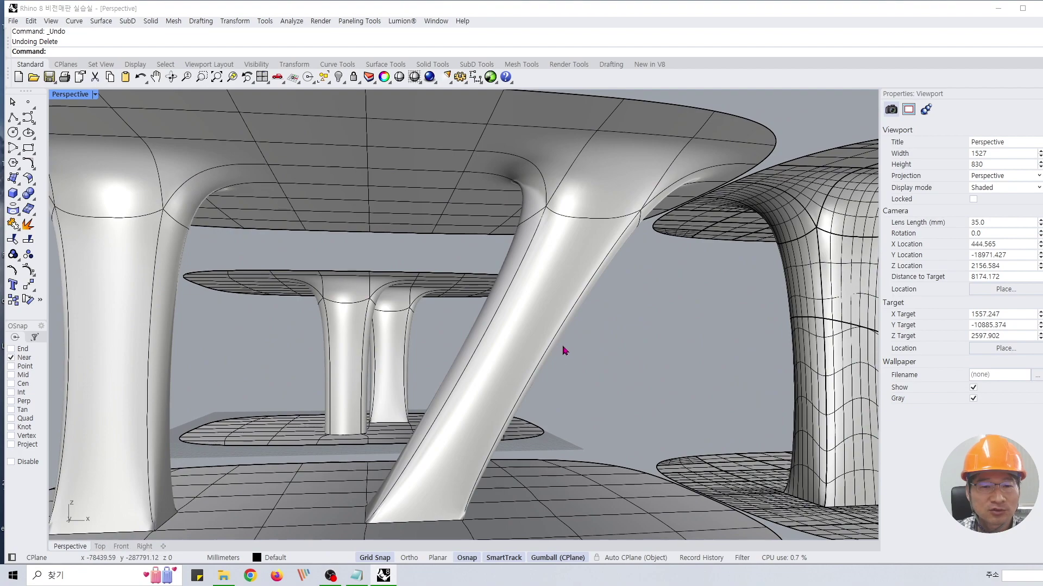